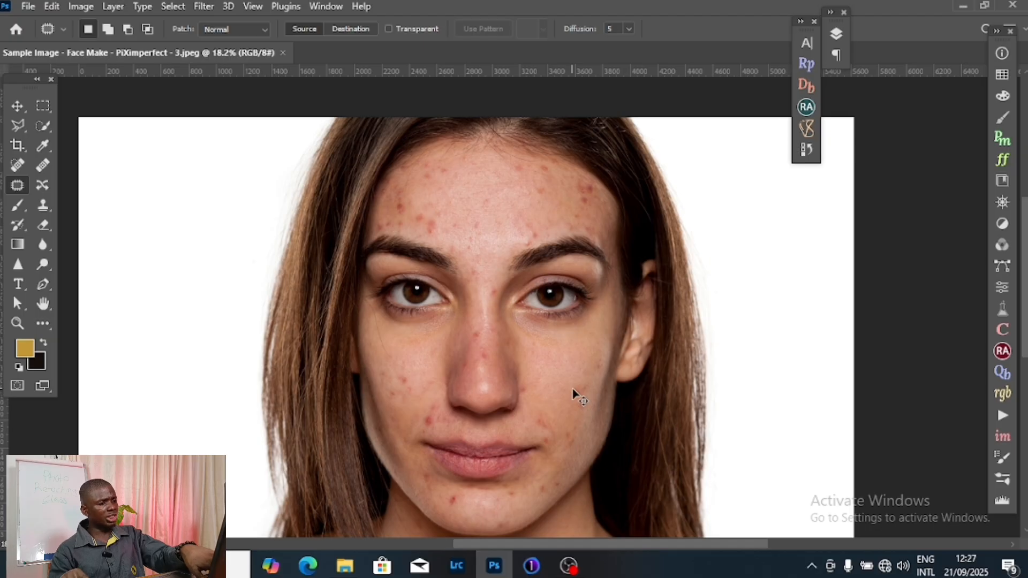
# Step: Duplicate the portrait's background layer and display the layer stack
pyautogui.hotkey('ctrl', 'j')
pyautogui.scroll(-3, 582, 390)
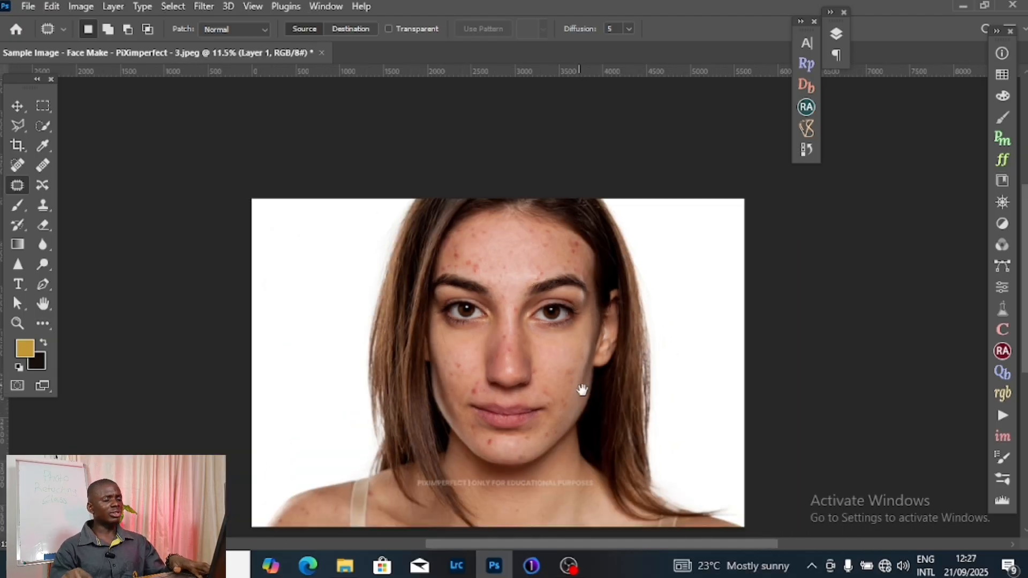
pyautogui.scroll(5, 582, 389)
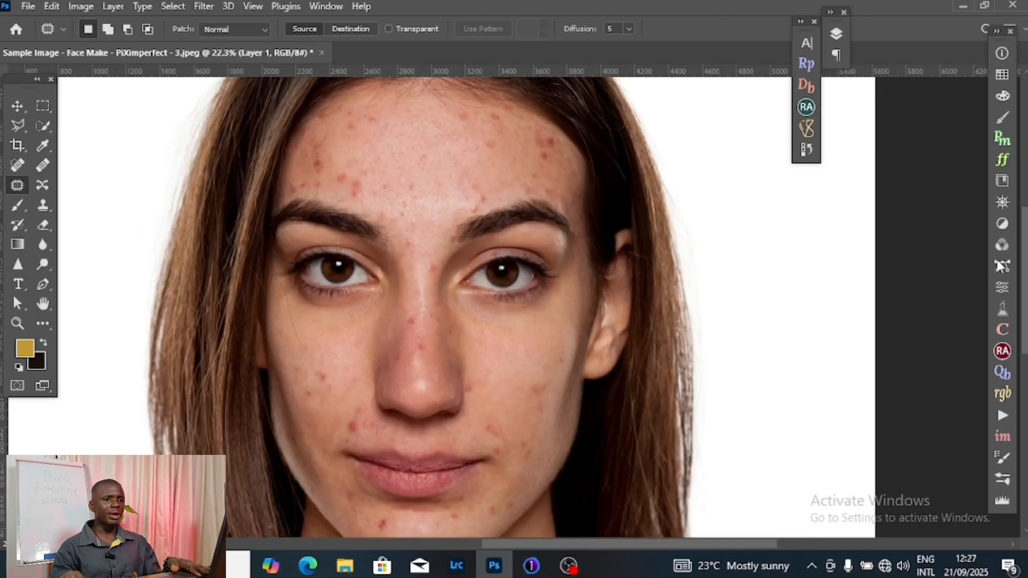
pyautogui.click(837, 56)
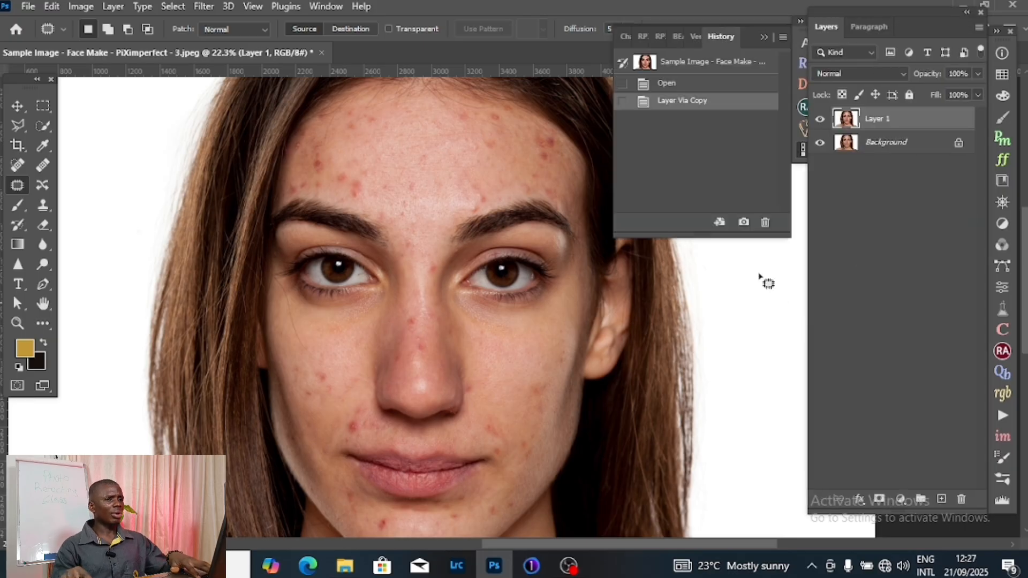
# Step: Add a Black & White adjustment layer above the duplicated portrait layer
pyautogui.hscroll(3, 619, 333)
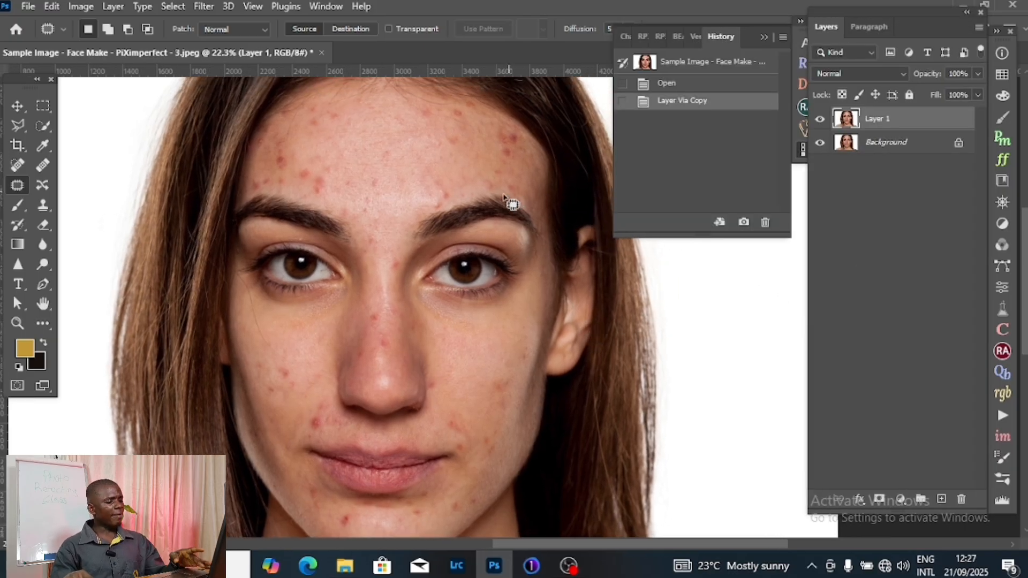
pyautogui.scroll(-3, 453, 207)
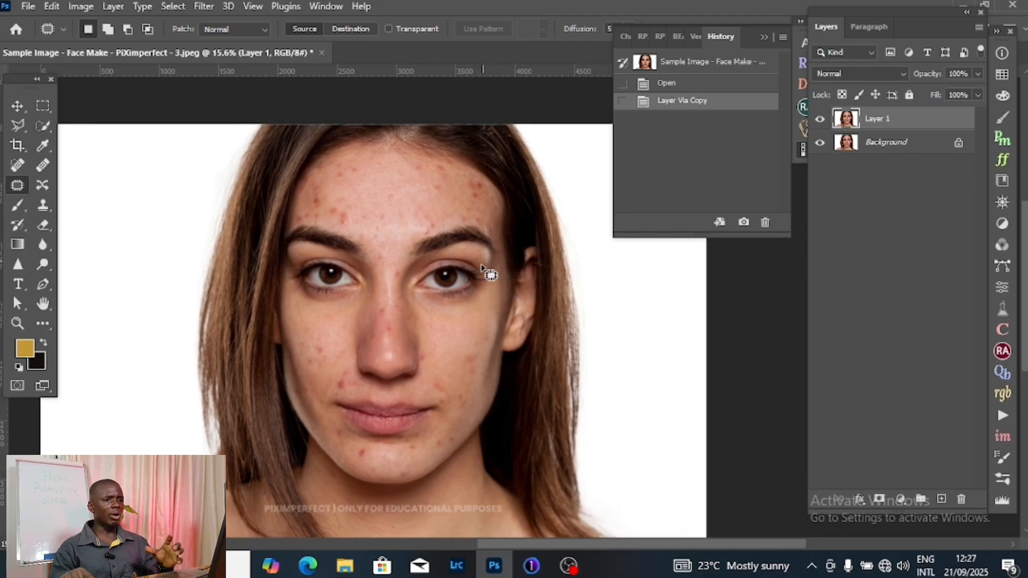
pyautogui.click(901, 500)
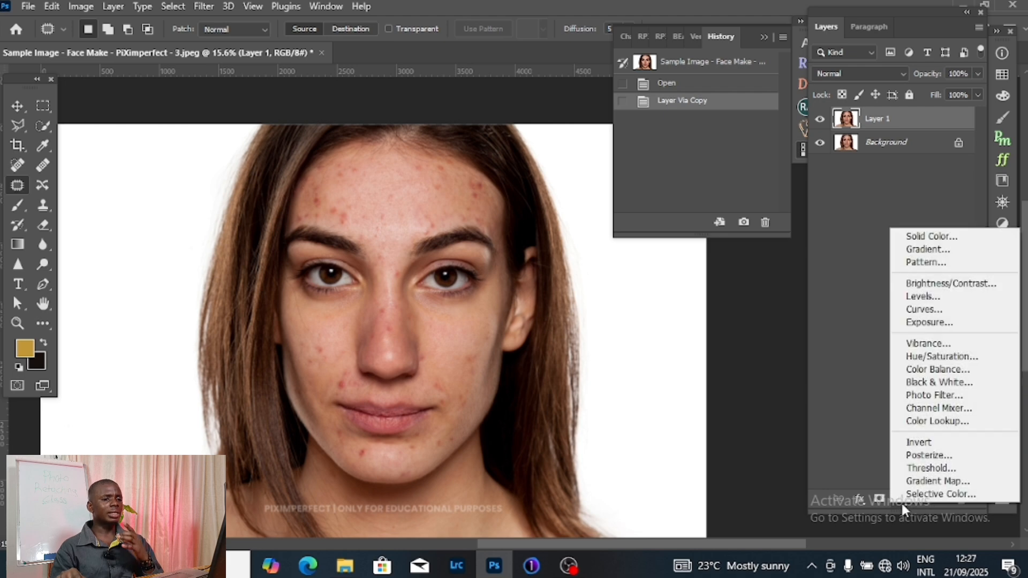
pyautogui.click(949, 383)
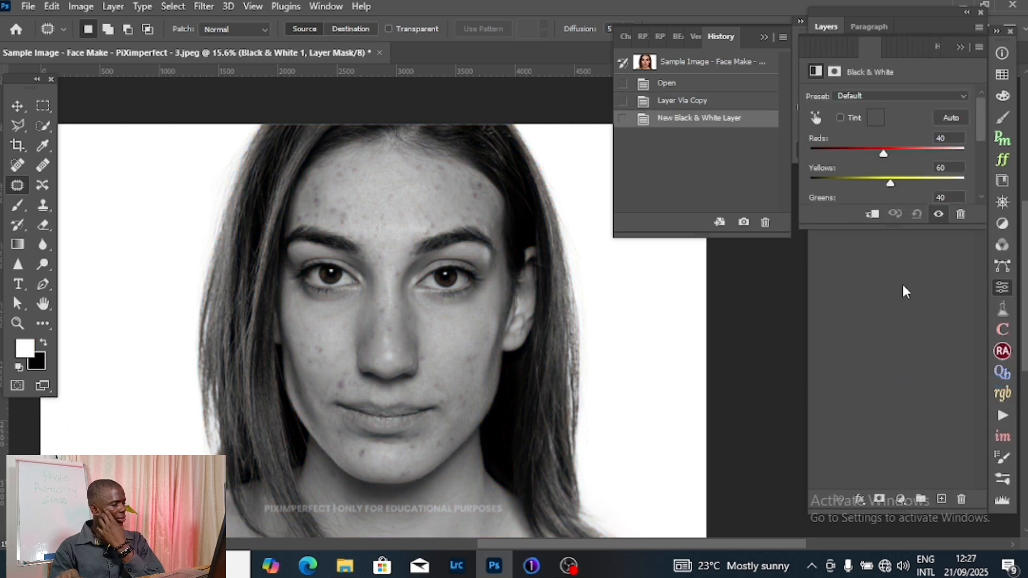
# Step: Set the Reds of the Black & White adjustment to -55 to emphasise the skin blemishes
pyautogui.scroll(4, 394, 328)
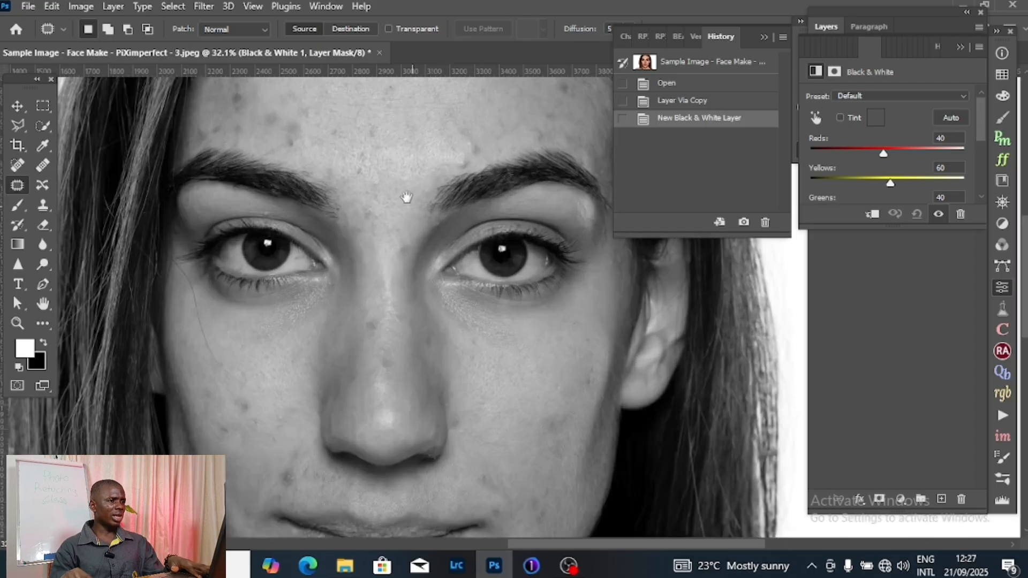
pyautogui.scroll(2, 443, 235)
pyautogui.scroll(-2, 479, 234)
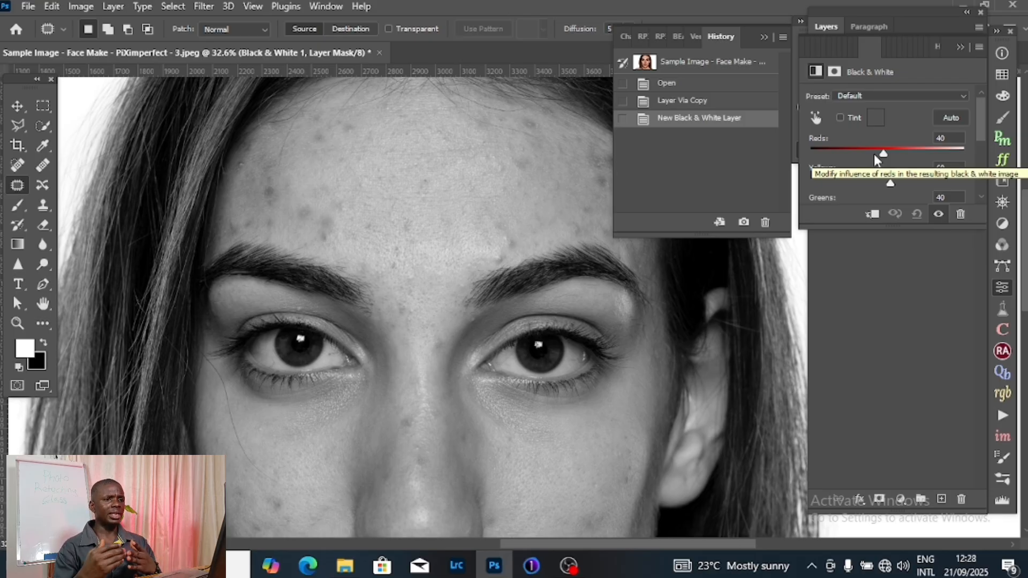
pyautogui.moveTo(873, 154); pyautogui.dragTo(856, 156)
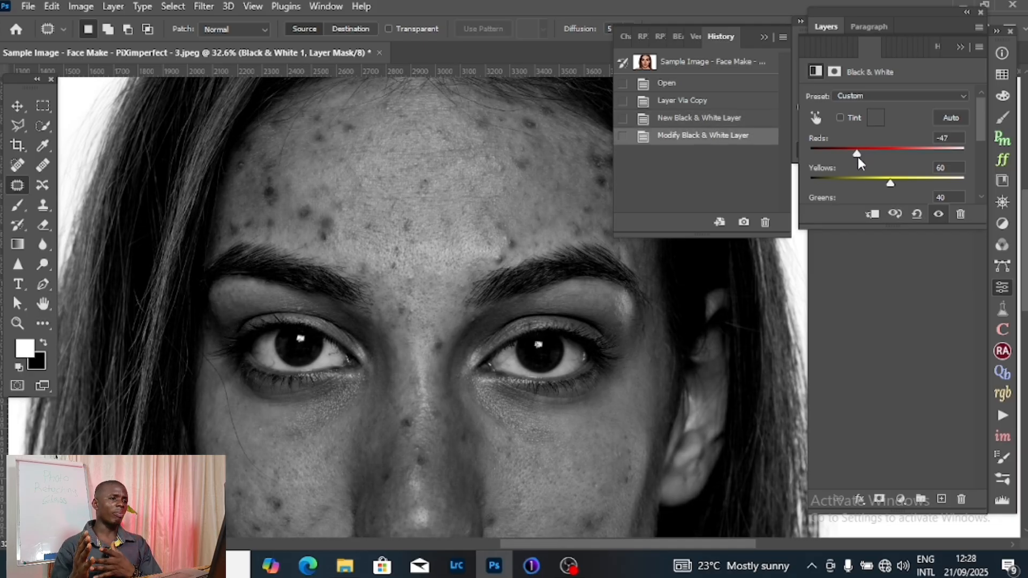
pyautogui.keyDown('alt'); pyautogui.scroll(-3, 550, 298); pyautogui.keyUp('alt')
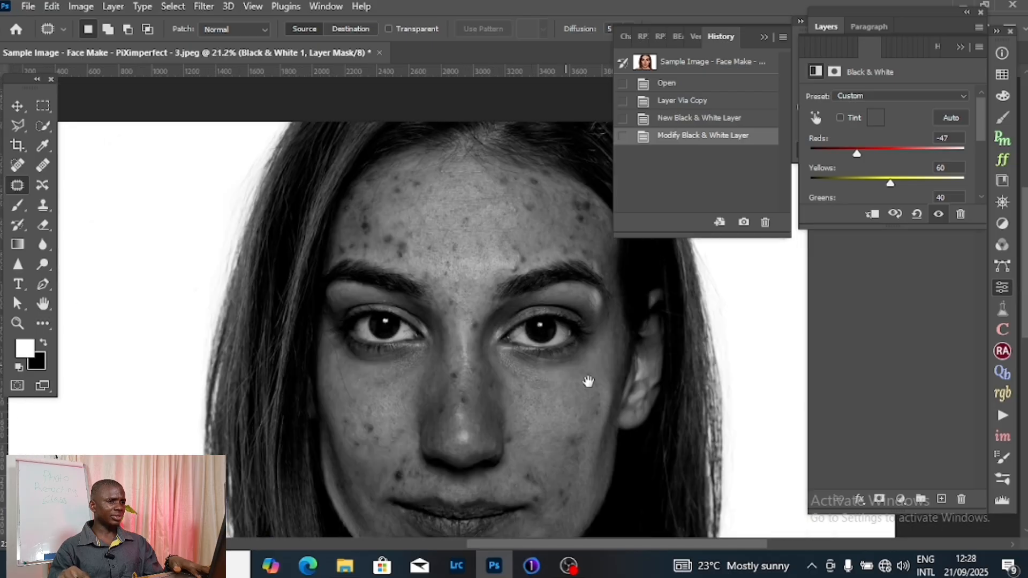
pyautogui.moveTo(854, 153); pyautogui.dragTo(852, 152)
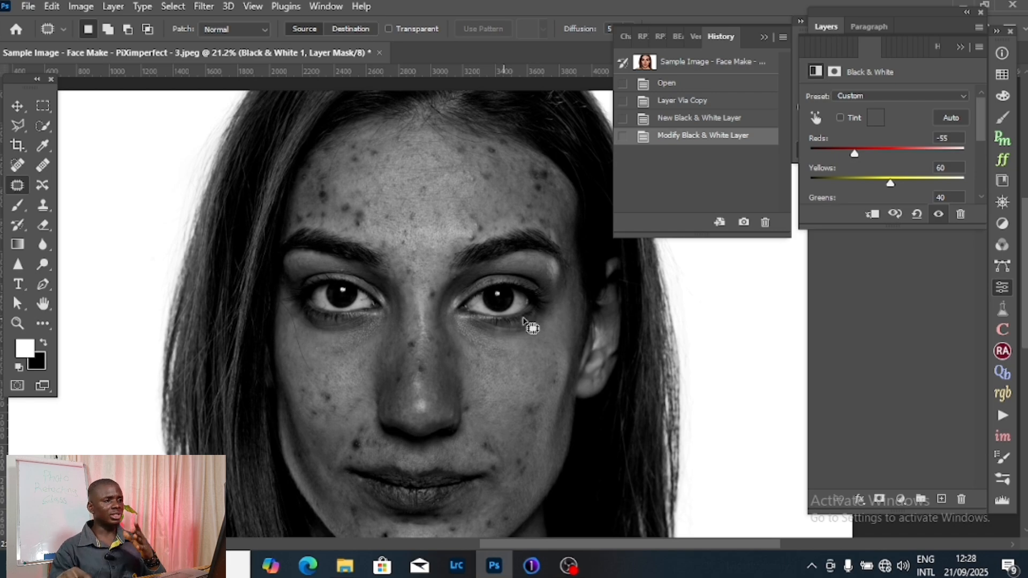
# Step: Patch the dark blemish above the image-left eyebrow on Layer 1 with adjacent clean skin, and clear the selection
pyautogui.scroll(2, 416, 220)
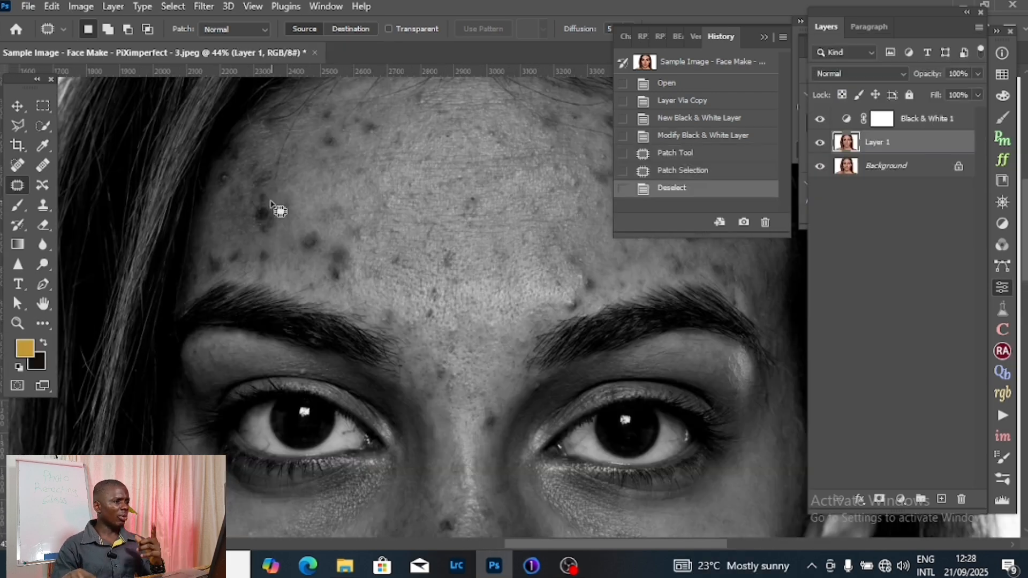
pyautogui.moveTo(320, 239)
pyautogui.mouseDown()
pyautogui.moveTo(330, 239)
pyautogui.moveTo(317, 234)
pyautogui.moveTo(305, 257)
pyautogui.moveTo(326, 239)
pyautogui.mouseUp()
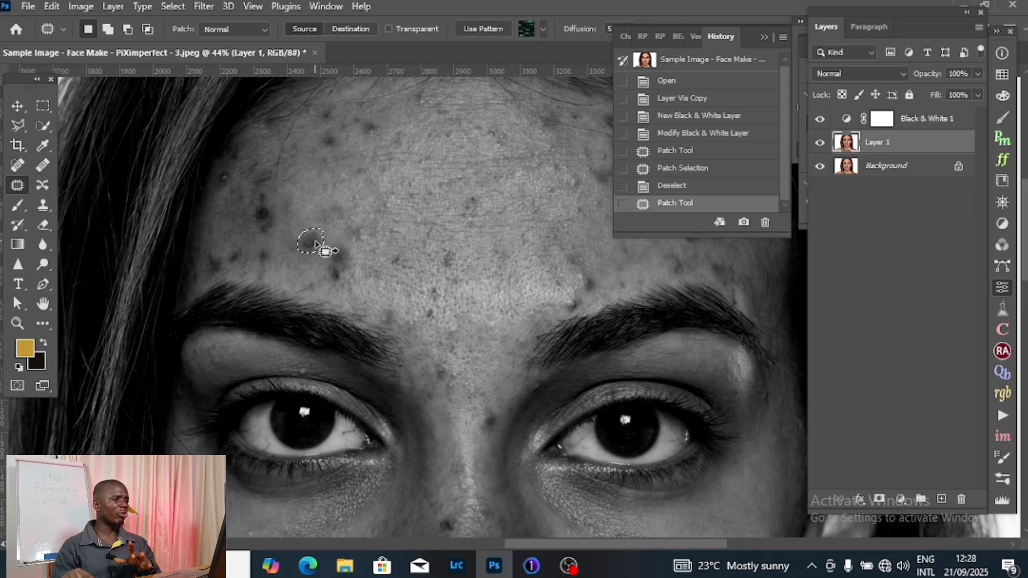
pyautogui.moveTo(313, 241); pyautogui.dragTo(297, 236)
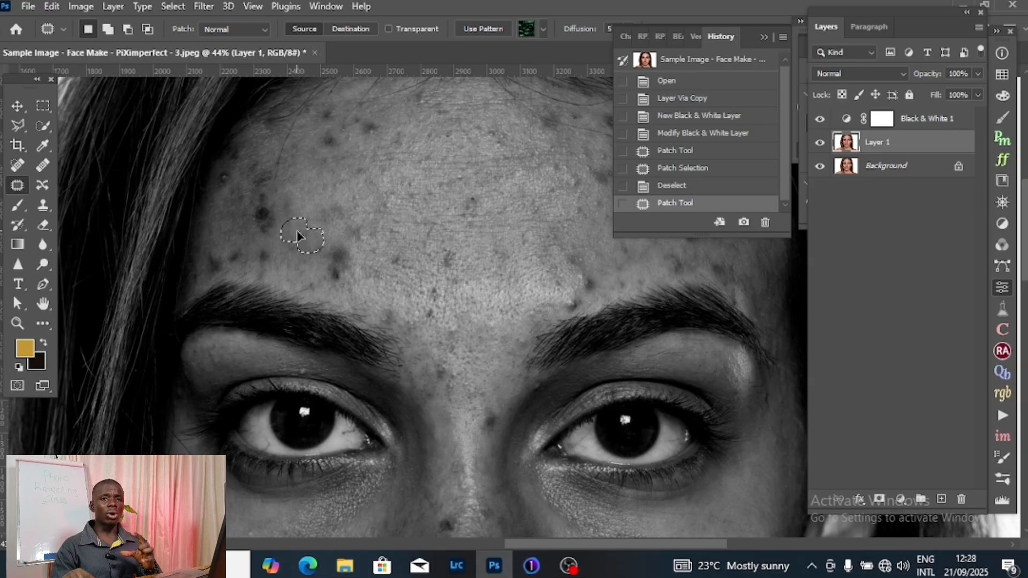
pyautogui.moveTo(298, 235); pyautogui.dragTo(302, 236)
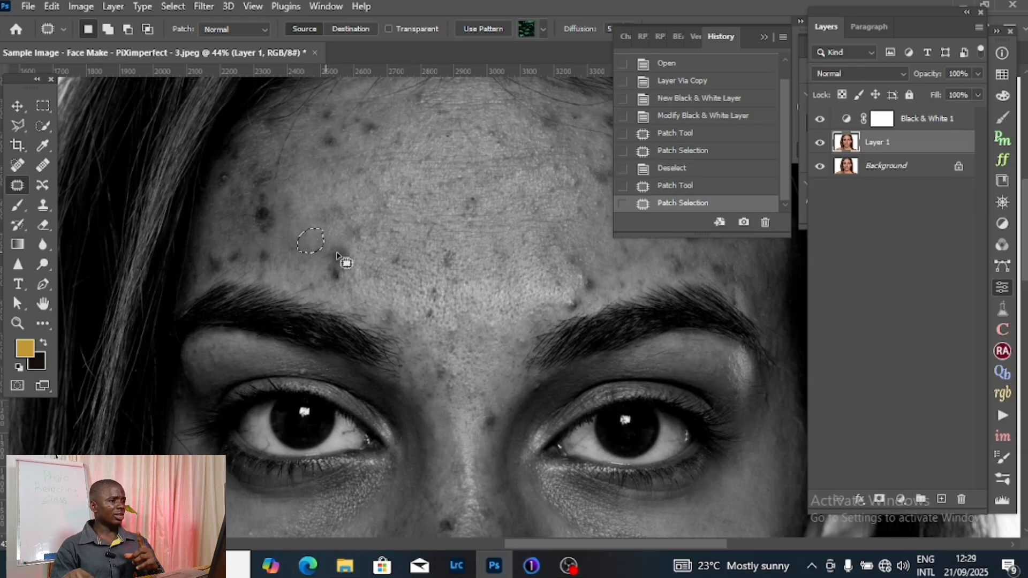
pyautogui.hotkey('ctrl', 'd')
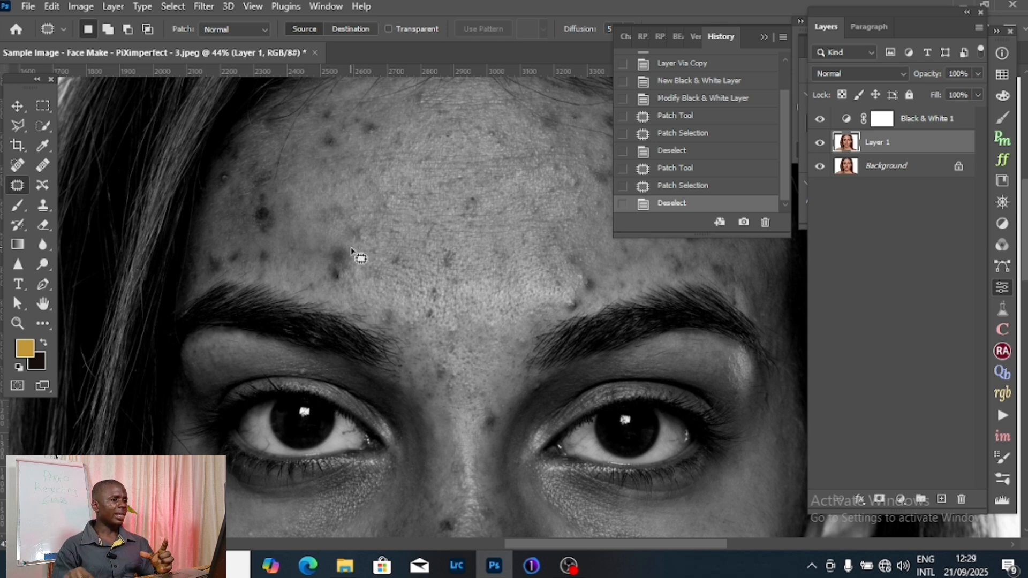
# Step: Patch the dark spots from above the image-left eyebrow to the lower middle of the forehead, deselecting after each one
pyautogui.moveTo(349, 246)
pyautogui.mouseDown()
pyautogui.moveTo(326, 250)
pyautogui.moveTo(334, 288)
pyautogui.moveTo(362, 254)
pyautogui.moveTo(346, 251)
pyautogui.moveTo(343, 260)
pyautogui.moveTo(375, 266)
pyautogui.moveTo(314, 279)
pyautogui.moveTo(385, 300)
pyautogui.mouseUp()
pyautogui.hotkey('ctrl', 'd')
pyautogui.hotkey('ctrl', 'd')
pyautogui.moveTo(330, 246)
pyautogui.mouseDown()
pyautogui.moveTo(328, 276)
pyautogui.moveTo(332, 264)
pyautogui.moveTo(418, 259)
pyautogui.moveTo(397, 251)
pyautogui.moveTo(412, 259)
pyautogui.mouseUp()
pyautogui.hotkey('ctrl', 'd')
pyautogui.moveTo(402, 261)
pyautogui.mouseDown()
pyautogui.moveTo(444, 272)
pyautogui.moveTo(468, 261)
pyautogui.mouseUp()
pyautogui.hotkey('ctrl', 'd')
pyautogui.hotkey('ctrl', 'd')
pyautogui.moveTo(444, 293)
pyautogui.mouseDown()
pyautogui.moveTo(426, 284)
pyautogui.moveTo(444, 292)
pyautogui.mouseUp()
pyautogui.moveTo(436, 291); pyautogui.dragTo(448, 276)
pyautogui.hotkey('ctrl', 'd')
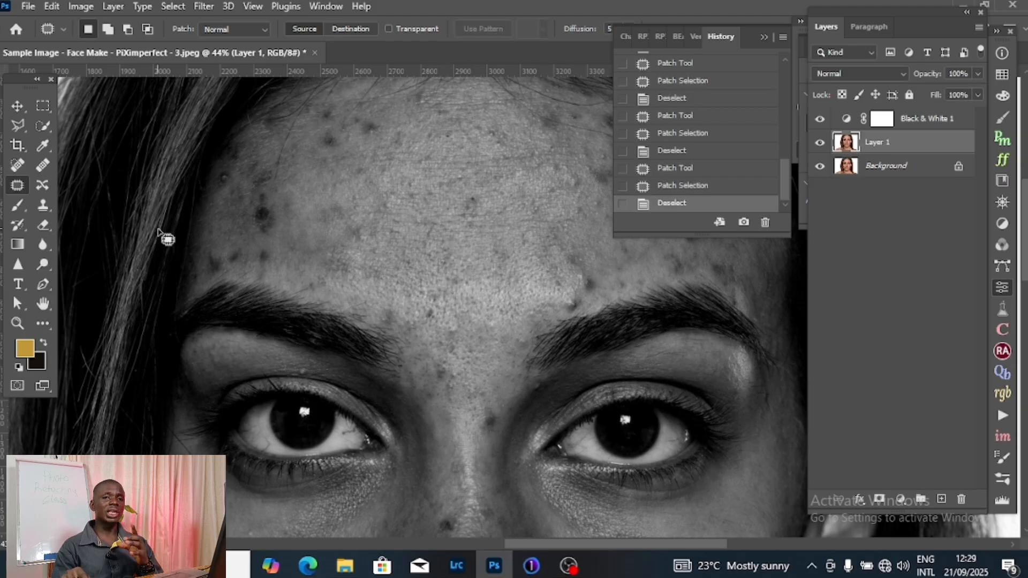
# Step: Try the Spot Healing Brush at size 60 on two dark blemishes on the image-left side of the forehead
pyautogui.click(19, 166)
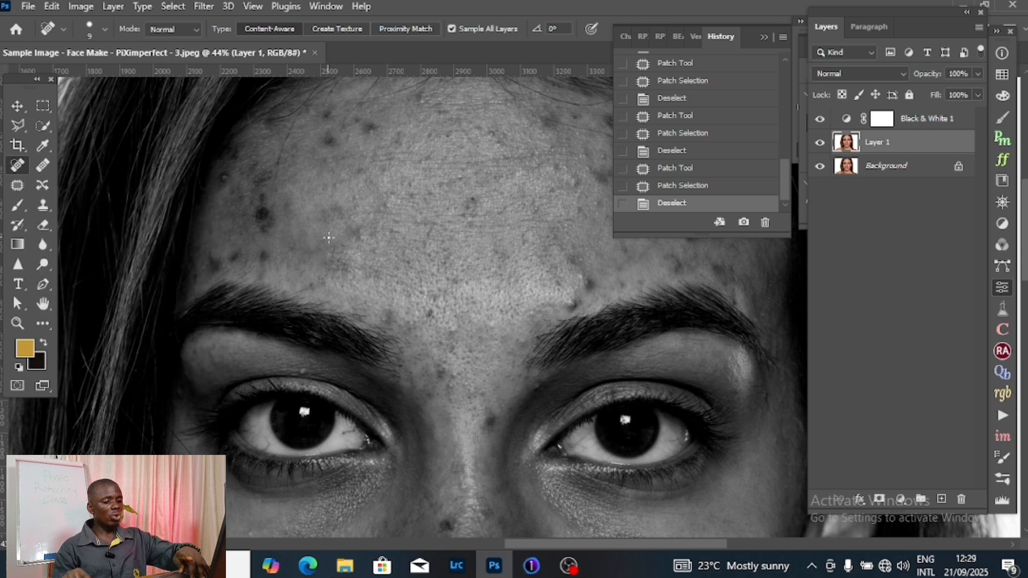
pyautogui.press(']')
pyautogui.press(']')
pyautogui.press(']')
pyautogui.press(']')
pyautogui.press(']')
pyautogui.press(']')
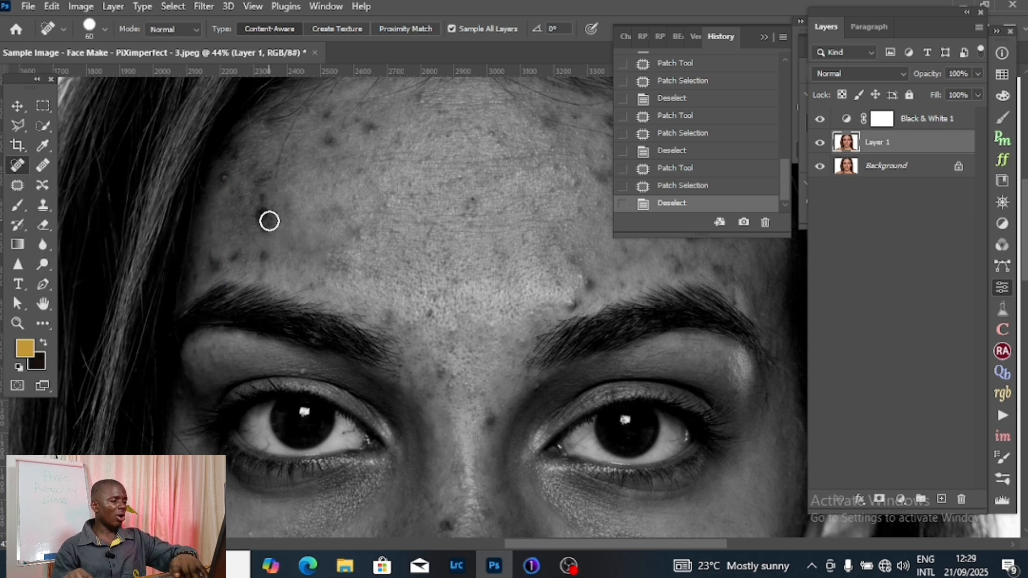
pyautogui.moveTo(264, 209)
pyautogui.mouseDown()
pyautogui.moveTo(271, 223)
pyautogui.moveTo(278, 199)
pyautogui.mouseUp()
pyautogui.click(331, 138)
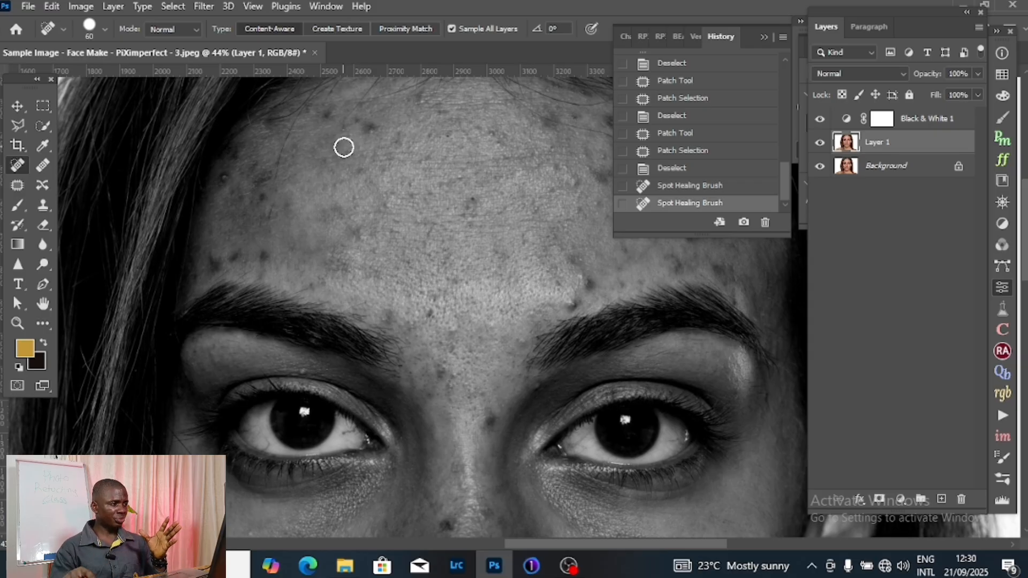
# Step: Switch to the Healing Brush and undo both Spot Healing Brush strokes
pyautogui.click(42, 169)
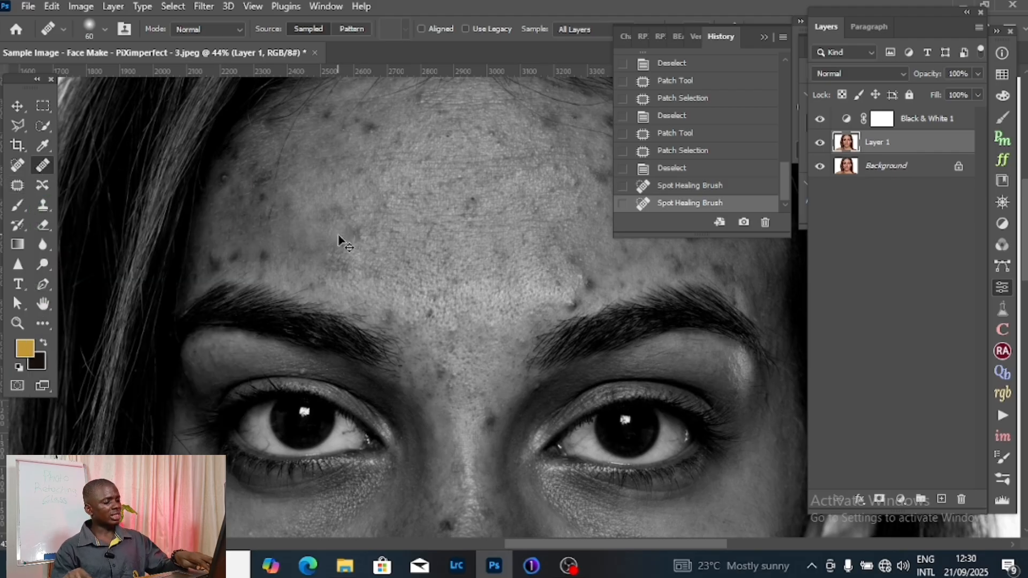
pyautogui.hotkey('ctrl', 'z')
pyautogui.hotkey('ctrl', 'z')
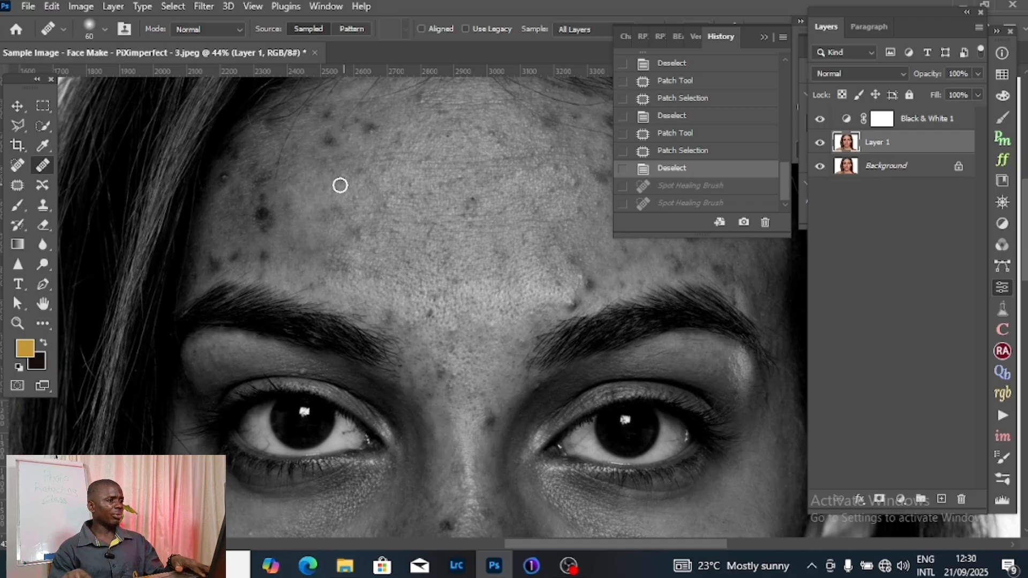
# Step: Try the Healing Brush on the image-left forehead blemishes, sampling clean skin beside the largest dark spot
pyautogui.keyDown('alt'); pyautogui.click(285, 198); pyautogui.keyUp('alt')
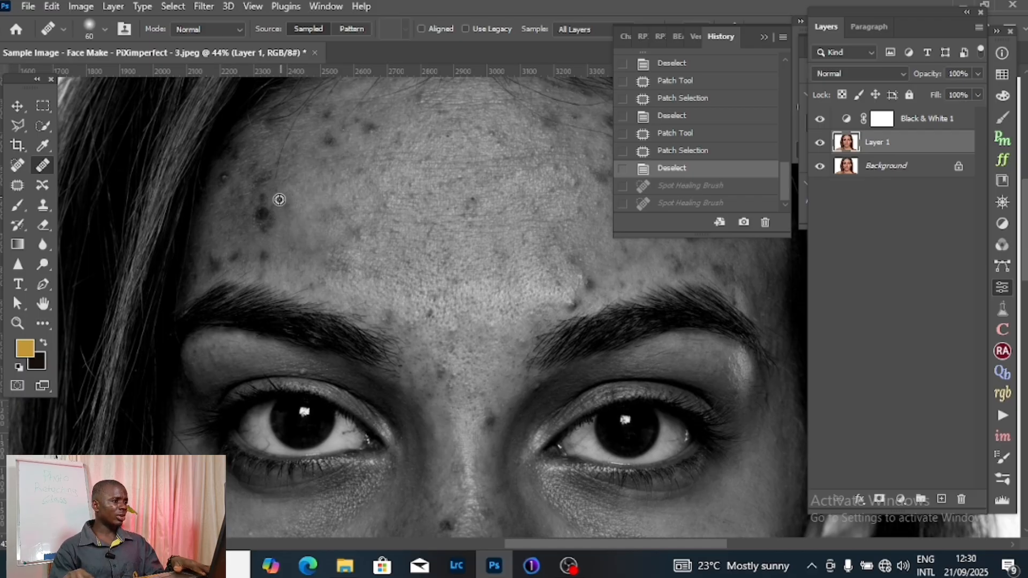
pyautogui.moveTo(271, 220); pyautogui.dragTo(260, 201)
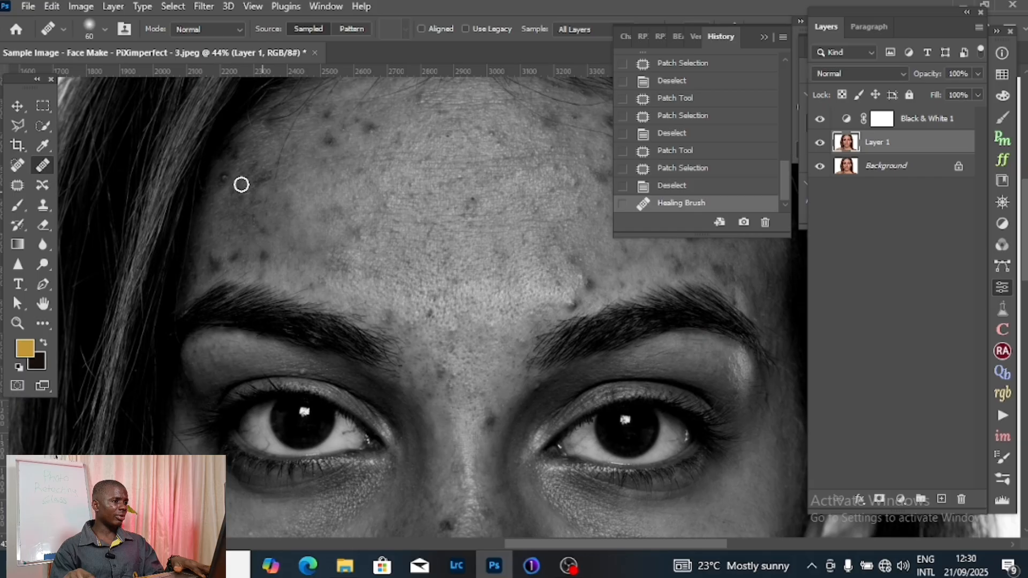
pyautogui.click(259, 227)
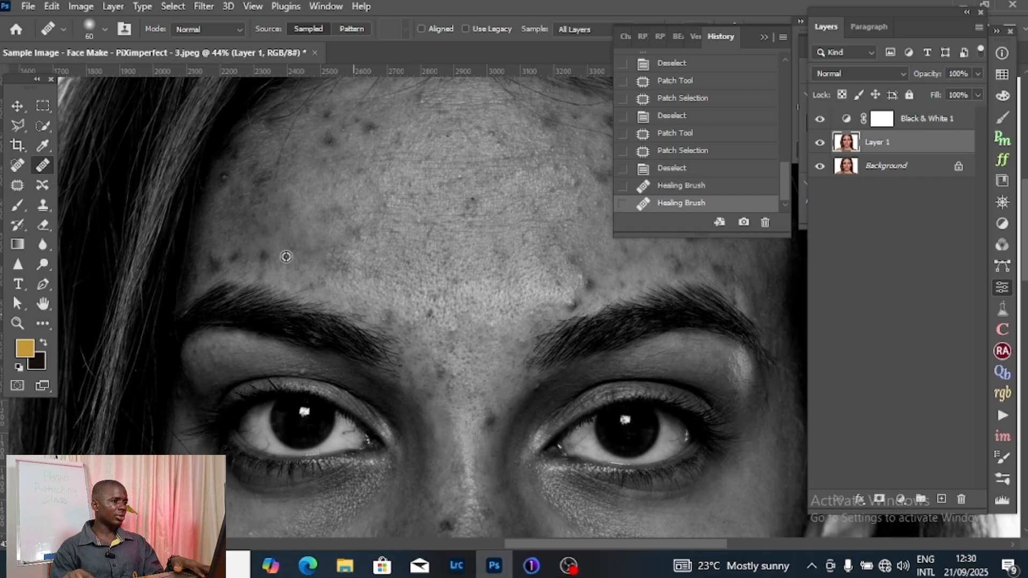
pyautogui.click(278, 227)
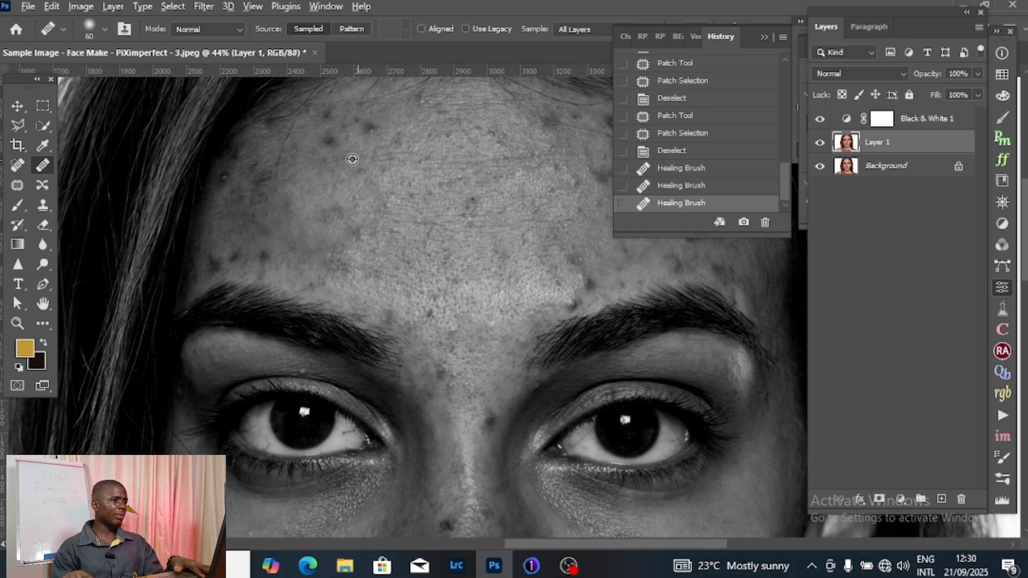
pyautogui.click(334, 137)
pyautogui.click(327, 145)
pyautogui.click(321, 145)
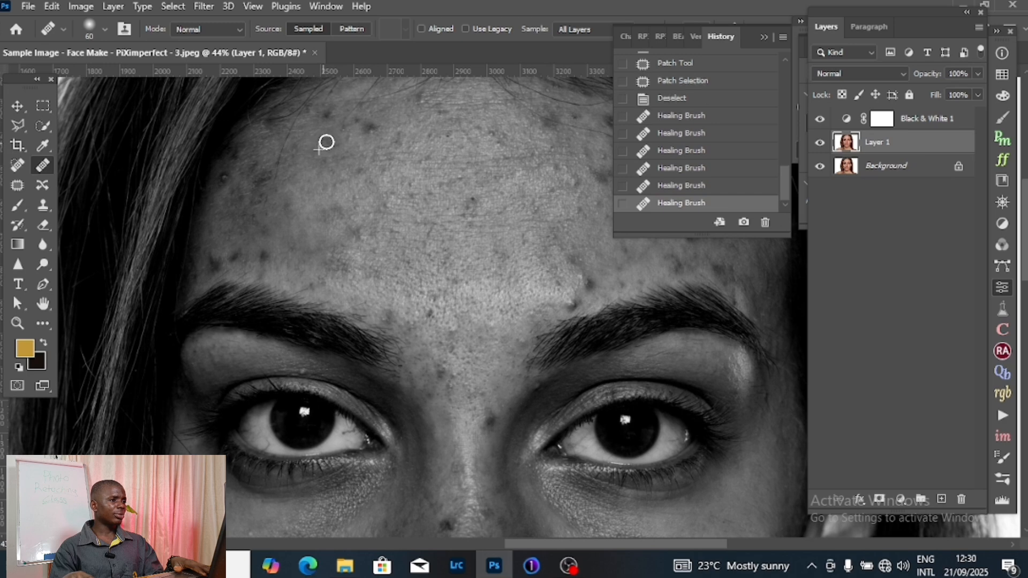
pyautogui.click(327, 143)
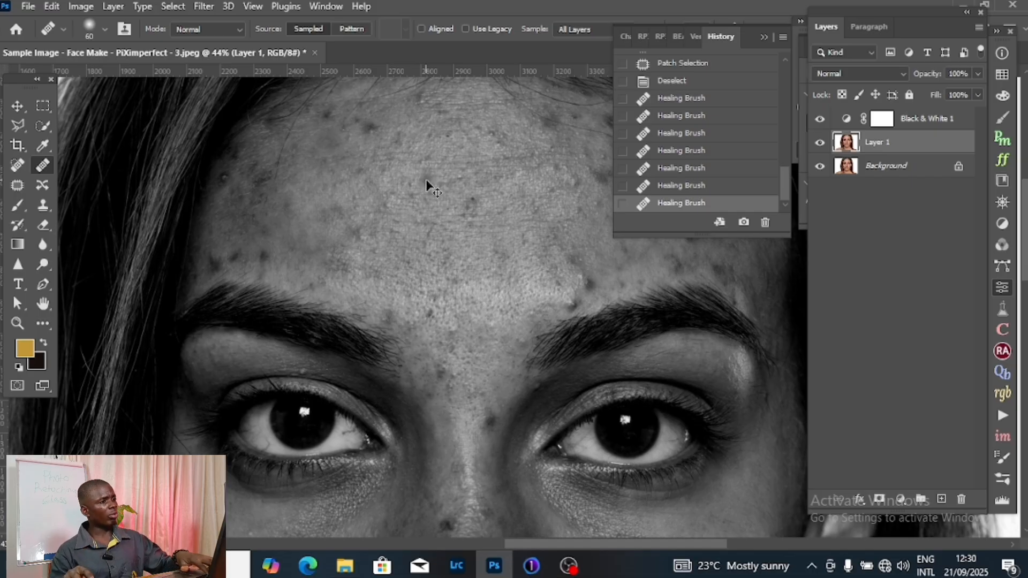
# Step: Undo all the Healing Brush strokes on the forehead
pyautogui.hotkey('ctrl', 'z')
pyautogui.hotkey('ctrl', 'z')
pyautogui.hotkey('ctrl', 'z')
pyautogui.hotkey('ctrl', 'z')
pyautogui.hotkey('ctrl', 'z')
pyautogui.hotkey('ctrl', 'z')
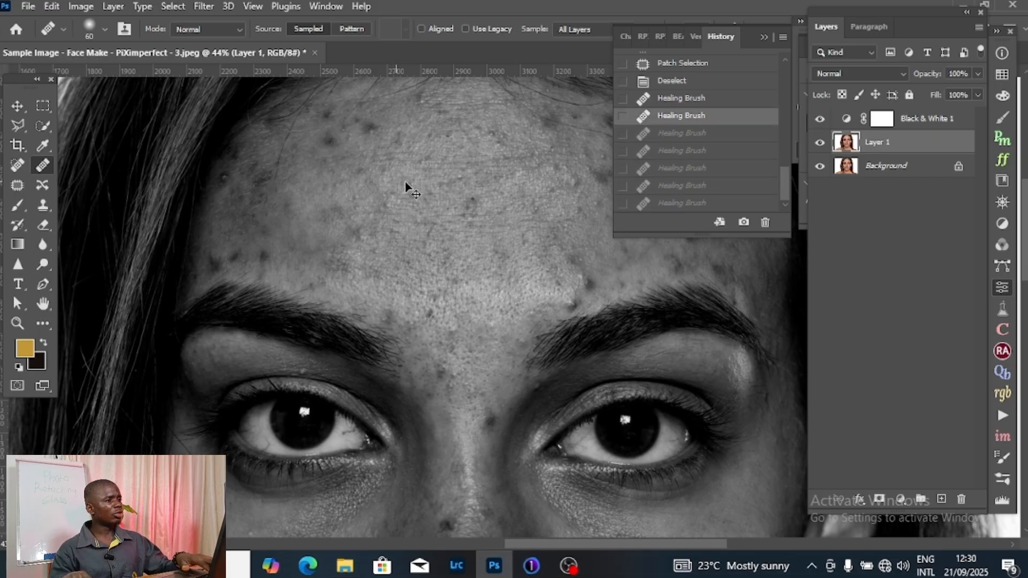
pyautogui.hotkey('ctrl', 'z')
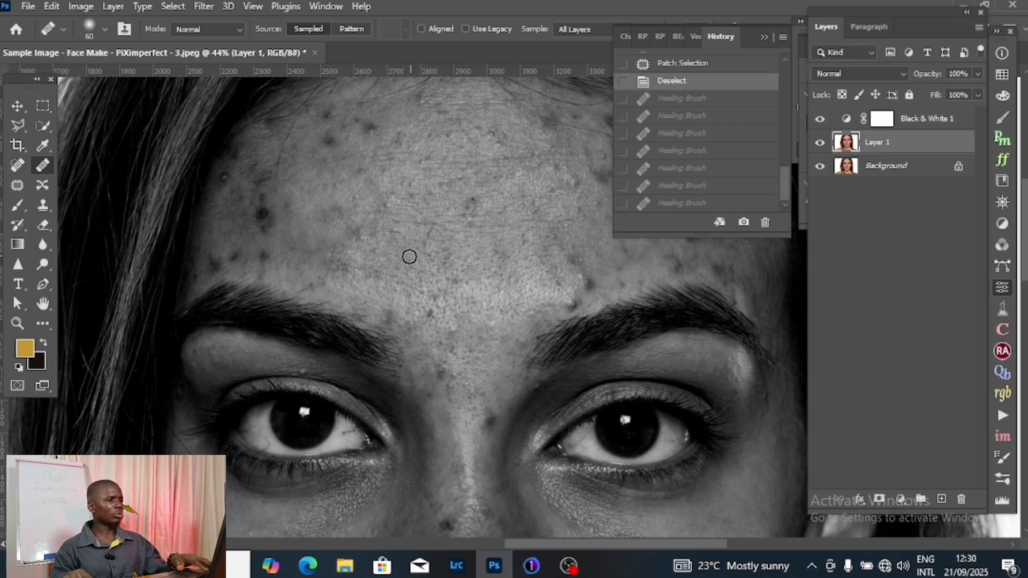
# Step: Use the Patch tool to replace the largest dark blemish on the image-left forehead with clean skin, and deselect
pyautogui.click(17, 185)
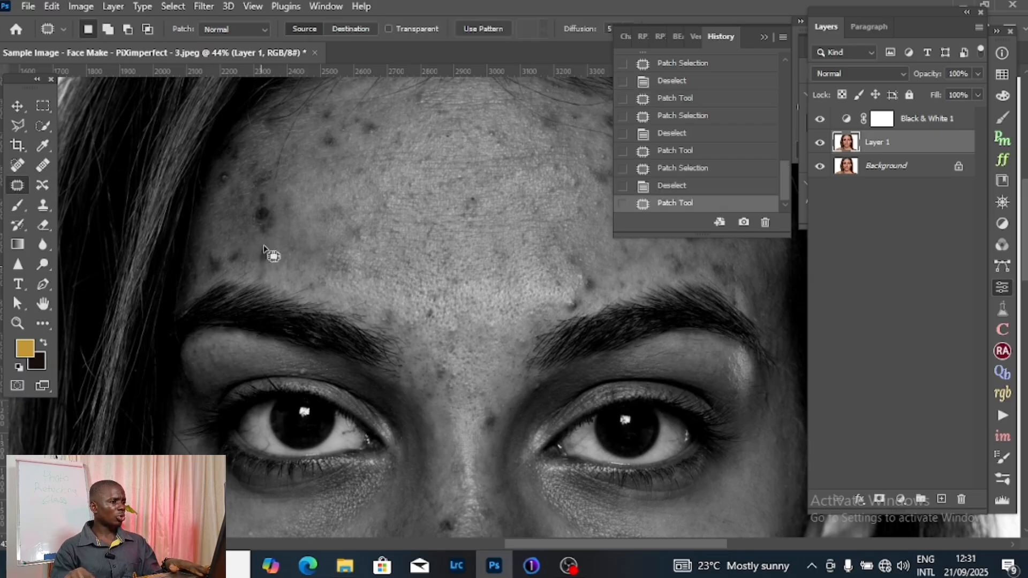
pyautogui.moveTo(266, 249); pyautogui.dragTo(299, 272)
pyautogui.hotkey('ctrl', 'd')
pyautogui.moveTo(395, 217)
pyautogui.mouseDown()
pyautogui.moveTo(400, 244)
pyautogui.moveTo(402, 218)
pyautogui.moveTo(418, 230)
pyautogui.moveTo(339, 231)
pyautogui.moveTo(257, 214)
pyautogui.moveTo(299, 214)
pyautogui.mouseUp()
pyautogui.hotkey('ctrl', 'd')
pyautogui.hotkey('ctrl', 'd')
pyautogui.hotkey('ctrl', 'd')
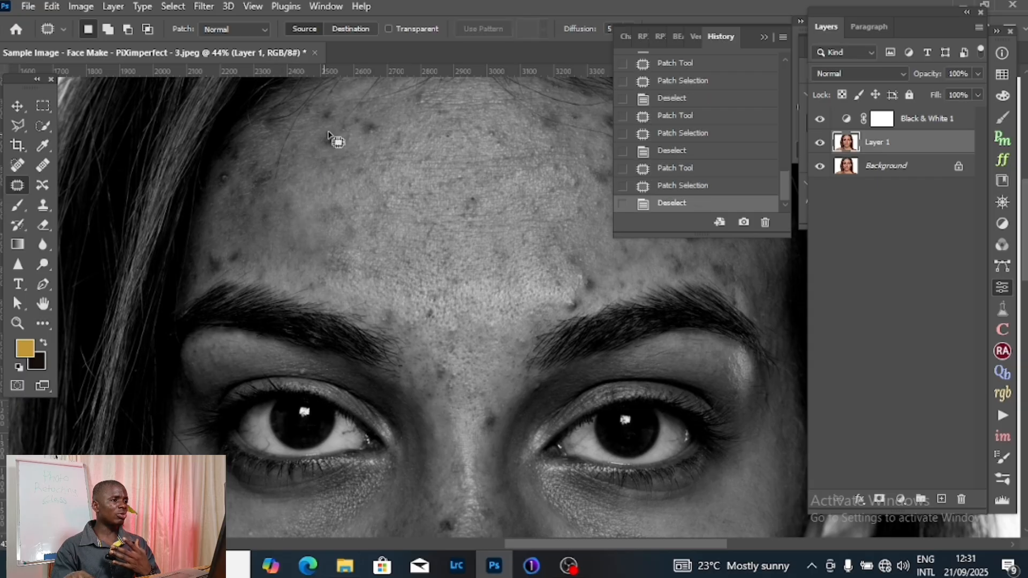
# Step: Patch two dark spots on the image-left upper forehead with clean skin just below them, deselecting after each
pyautogui.moveTo(326, 131)
pyautogui.mouseDown()
pyautogui.moveTo(315, 143)
pyautogui.moveTo(327, 132)
pyautogui.mouseUp()
pyautogui.moveTo(329, 140); pyautogui.dragTo(341, 164)
pyautogui.hotkey('ctrl', 'd')
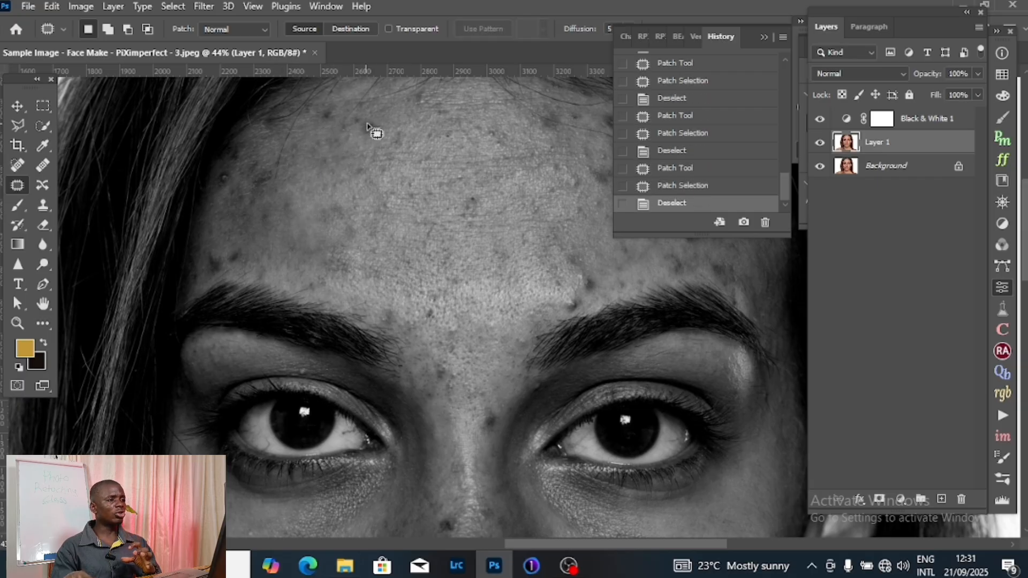
pyautogui.moveTo(375, 121)
pyautogui.mouseDown()
pyautogui.moveTo(360, 130)
pyautogui.moveTo(373, 121)
pyautogui.moveTo(360, 157)
pyautogui.mouseUp()
pyautogui.hotkey('ctrl', 'd')
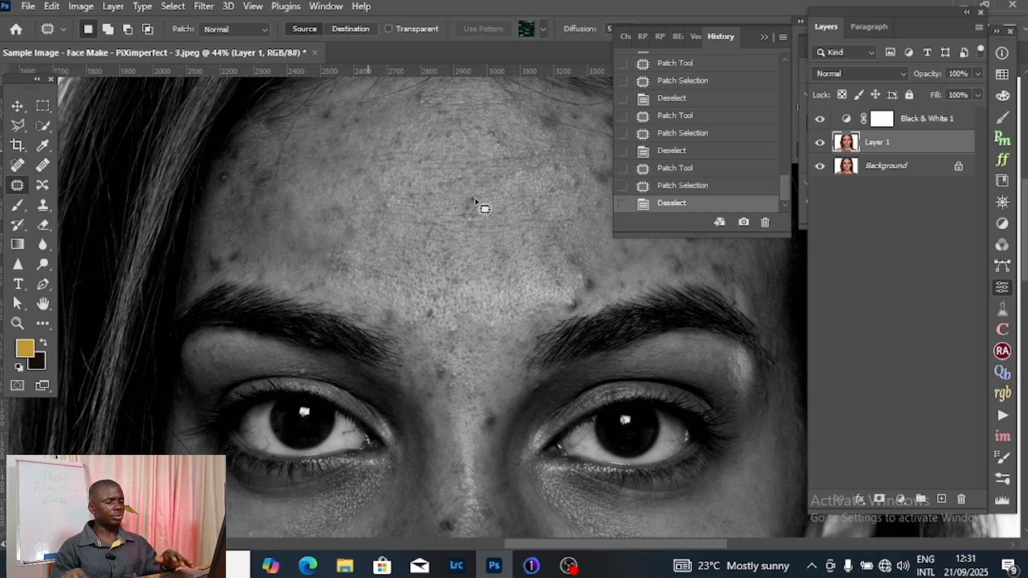
# Step: Patch dark spots between the brows and above the image-right eyebrow with clean neighbouring skin, clearing the selection after each
pyautogui.moveTo(588, 323)
pyautogui.mouseDown()
pyautogui.moveTo(532, 341)
pyautogui.moveTo(470, 449)
pyautogui.mouseUp()
pyautogui.moveTo(600, 279)
pyautogui.mouseDown()
pyautogui.moveTo(615, 278)
pyautogui.moveTo(578, 325)
pyautogui.mouseUp()
pyautogui.hotkey('ctrl', 'd')
pyautogui.moveTo(219, 266); pyautogui.dragTo(313, 314)
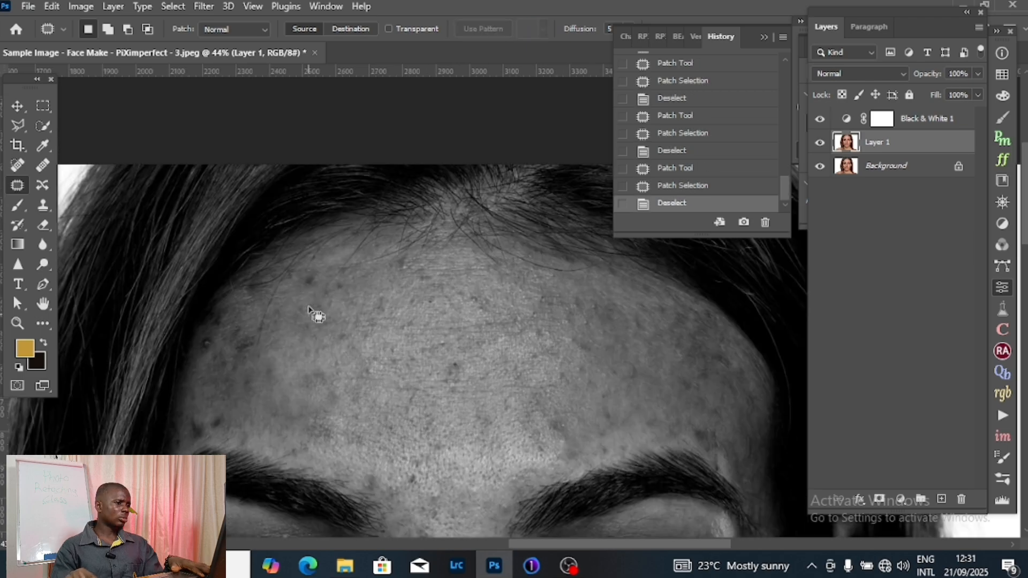
# Step: Continue patching dark spots from the forehead down to the nose and upper cheeks with nearby clean skin, and deselect
pyautogui.moveTo(441, 527); pyautogui.dragTo(410, 381)
pyautogui.moveTo(406, 428); pyautogui.dragTo(439, 126)
pyautogui.moveTo(201, 192)
pyautogui.mouseDown()
pyautogui.moveTo(273, 314)
pyautogui.moveTo(202, 192)
pyautogui.mouseUp()
pyautogui.moveTo(330, 376)
pyautogui.mouseDown()
pyautogui.moveTo(298, 384)
pyautogui.moveTo(331, 375)
pyautogui.mouseUp()
pyautogui.moveTo(610, 300); pyautogui.dragTo(617, 314)
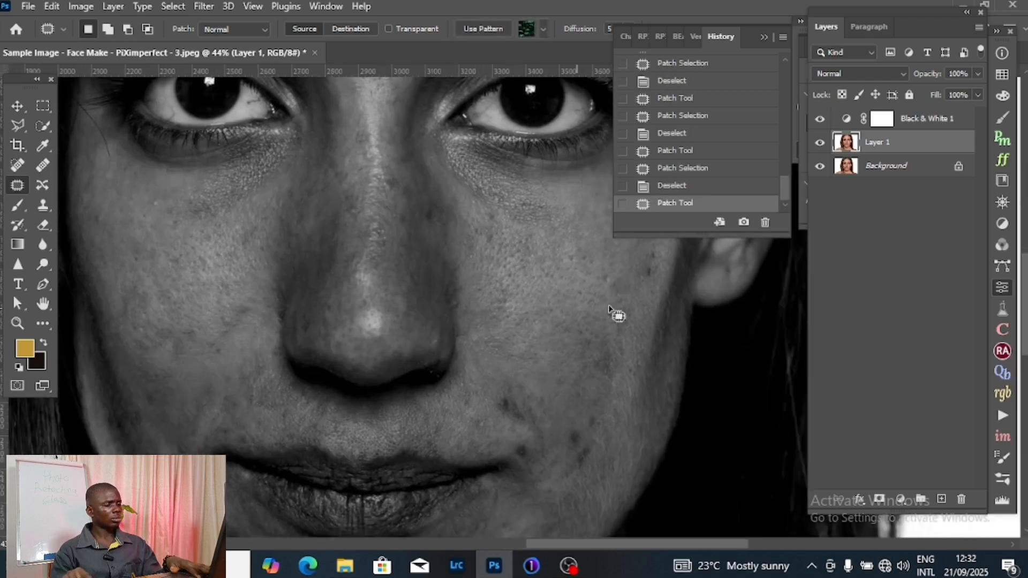
pyautogui.hotkey('ctrl', 'd')
# Step: Patch the dark spots on the lower cheeks and around the mouth with clean adjacent skin, deselecting after each
pyautogui.moveTo(568, 455); pyautogui.dragTo(544, 358)
pyautogui.moveTo(417, 385)
pyautogui.mouseDown()
pyautogui.moveTo(441, 411)
pyautogui.moveTo(424, 427)
pyautogui.mouseUp()
pyautogui.hotkey('ctrl', 'd')
pyautogui.scroll(-5, 441, 411)
pyautogui.hotkey('ctrl', 'd')
pyautogui.scroll(6, 424, 375)
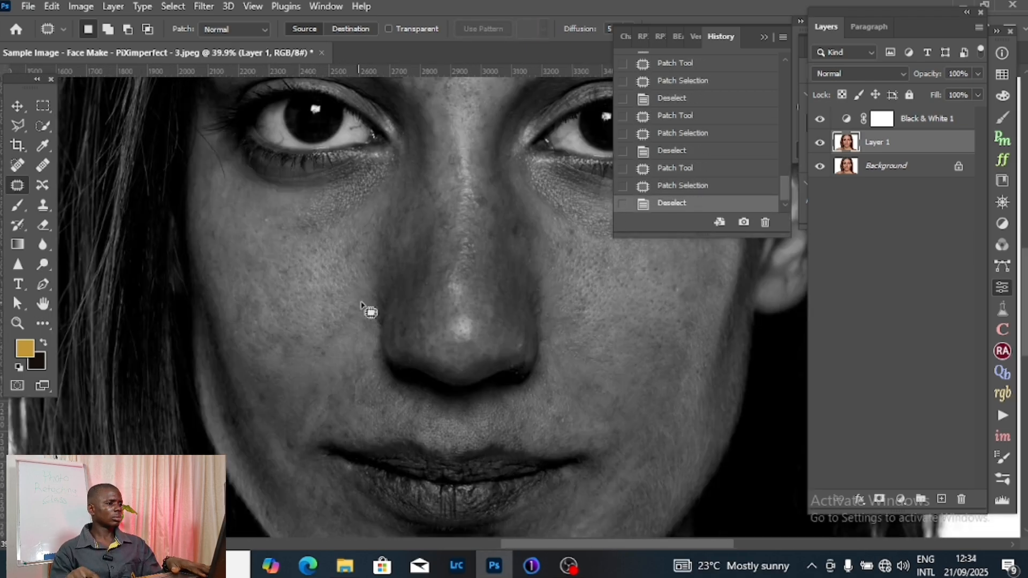
# Step: Hide and reshow the Black & White adjustment to check the skin in colour, and continue patching leftover forehead spots
pyautogui.moveTo(535, 161)
pyautogui.mouseDown()
pyautogui.moveTo(592, 303)
pyautogui.moveTo(551, 341)
pyautogui.mouseUp()
pyautogui.scroll(3, 592, 302)
pyautogui.click(819, 119)
pyautogui.hotkey('ctrl', 'd')
pyautogui.scroll(-6, 576, 418)
pyautogui.click(820, 119)
pyautogui.scroll(4, 413, 293)
pyautogui.hotkey('ctrl', 'd')
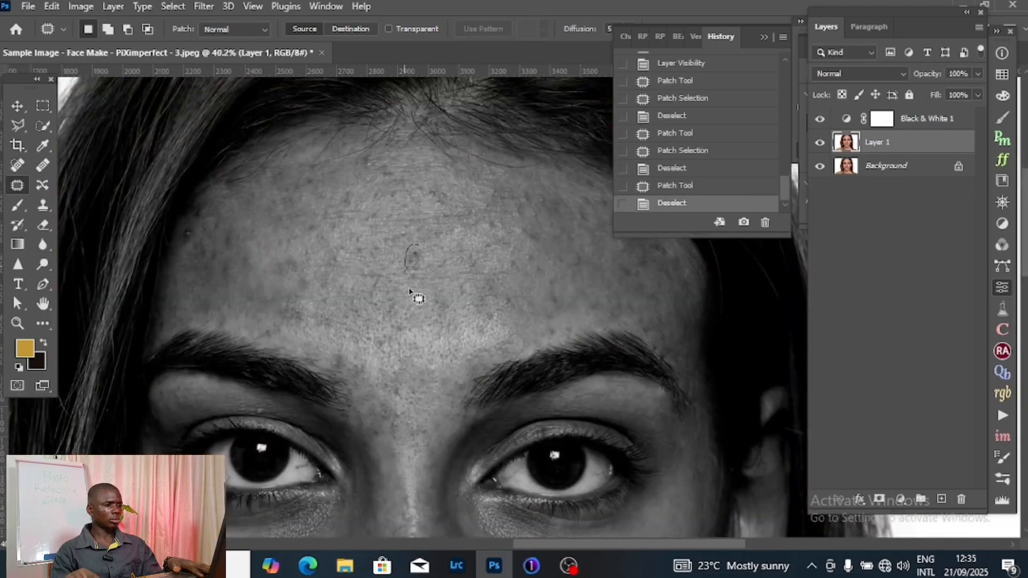
# Step: Reselect Layer 1 after opening the Black & White adjustment, patch the remaining facial spots, and deselect
pyautogui.doubleClick(846, 119)
pyautogui.click(877, 143)
pyautogui.moveTo(369, 393); pyautogui.dragTo(390, 406)
pyautogui.hotkey('ctrl', 'd')
pyautogui.scroll(-8, 477, 273)
pyautogui.moveTo(477, 273); pyautogui.dragTo(577, 306)
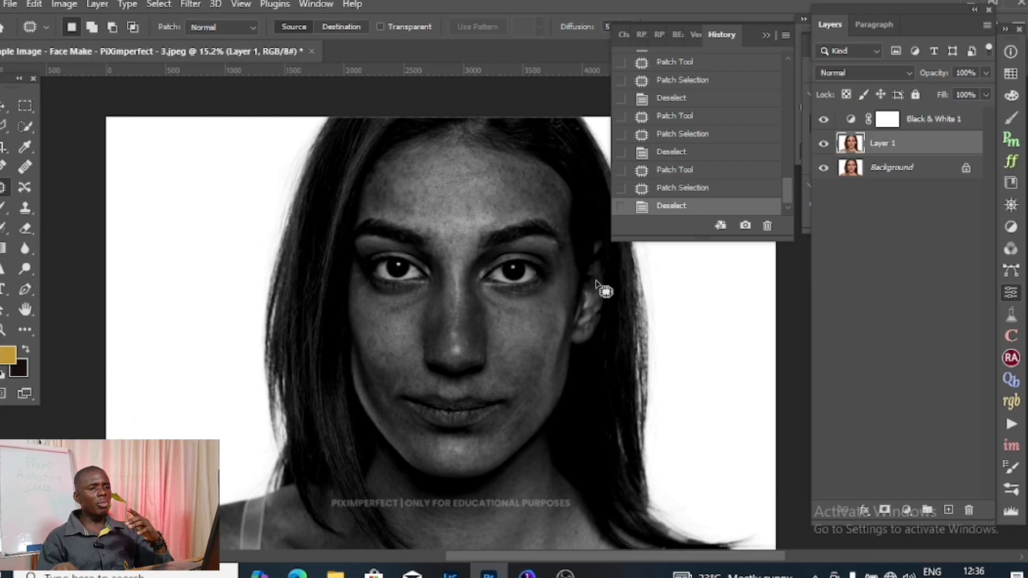
# Step: Hide the Black & White adjustment and compare the retouched face with the original by hiding and reshowing Layer 1
pyautogui.click(823, 119)
pyautogui.scroll(2, 506, 310)
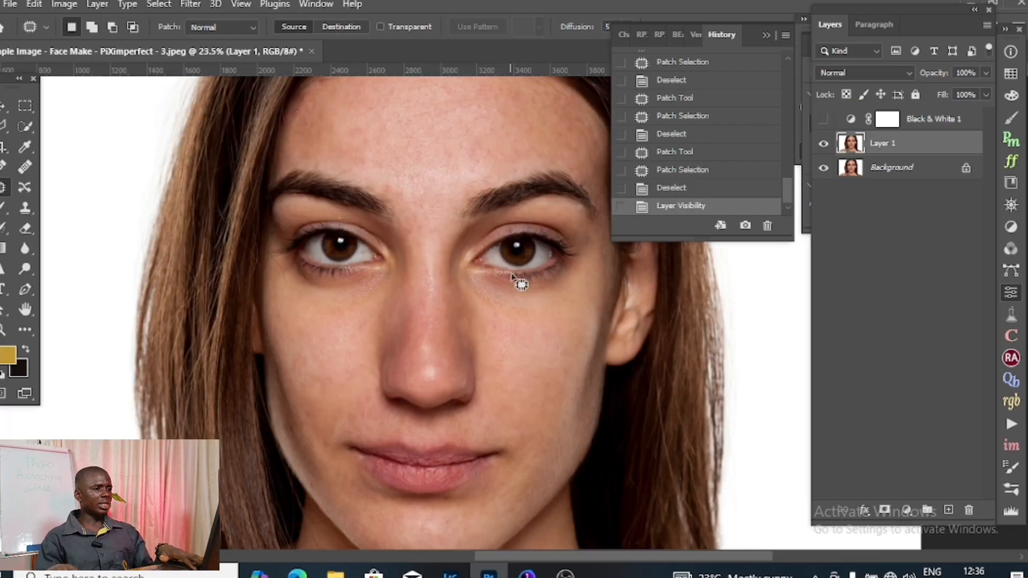
pyautogui.scroll(3, 512, 275)
pyautogui.scroll(-3, 478, 300)
pyautogui.scroll(-1, 459, 257)
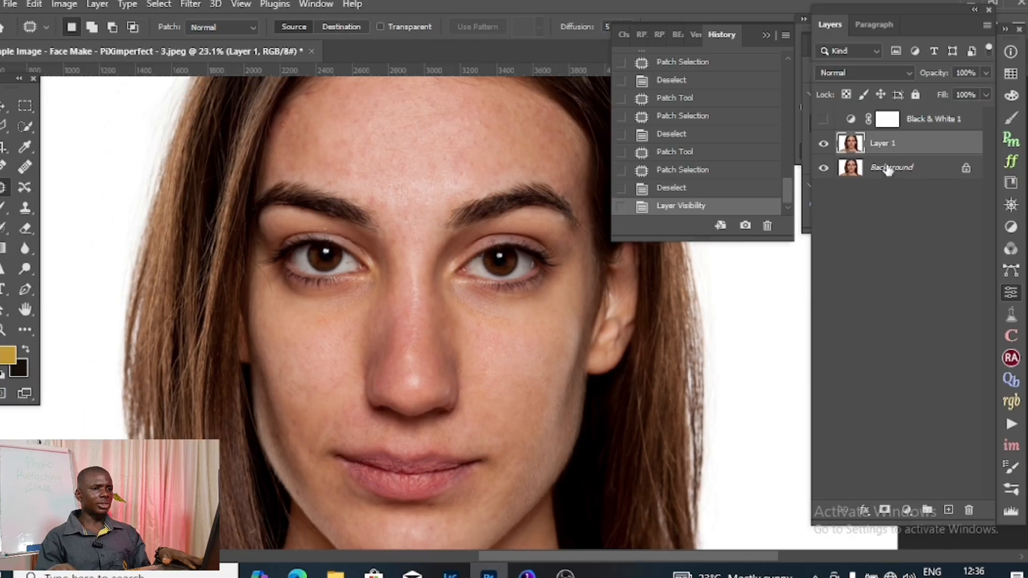
pyautogui.click(823, 143)
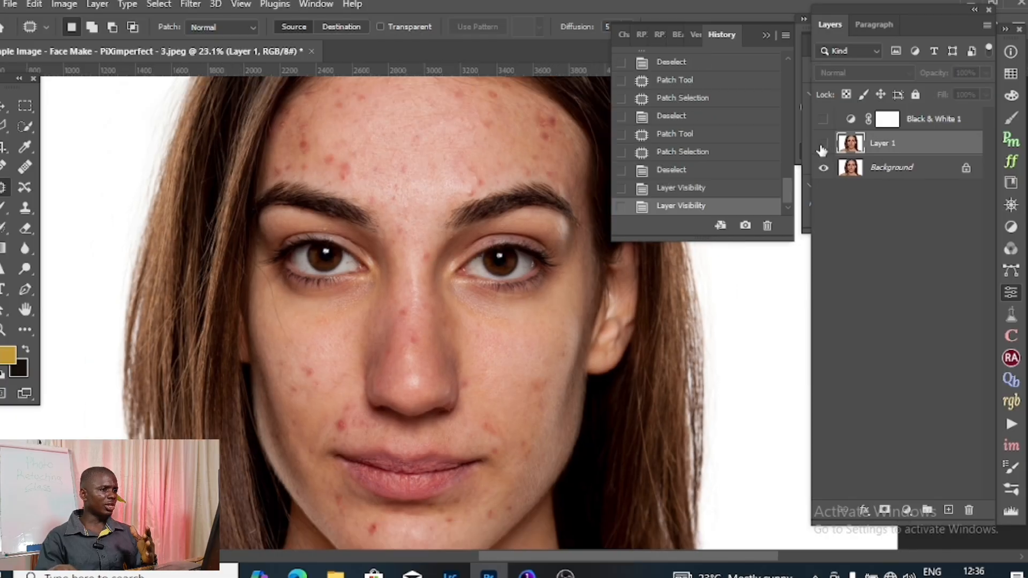
pyautogui.click(823, 144)
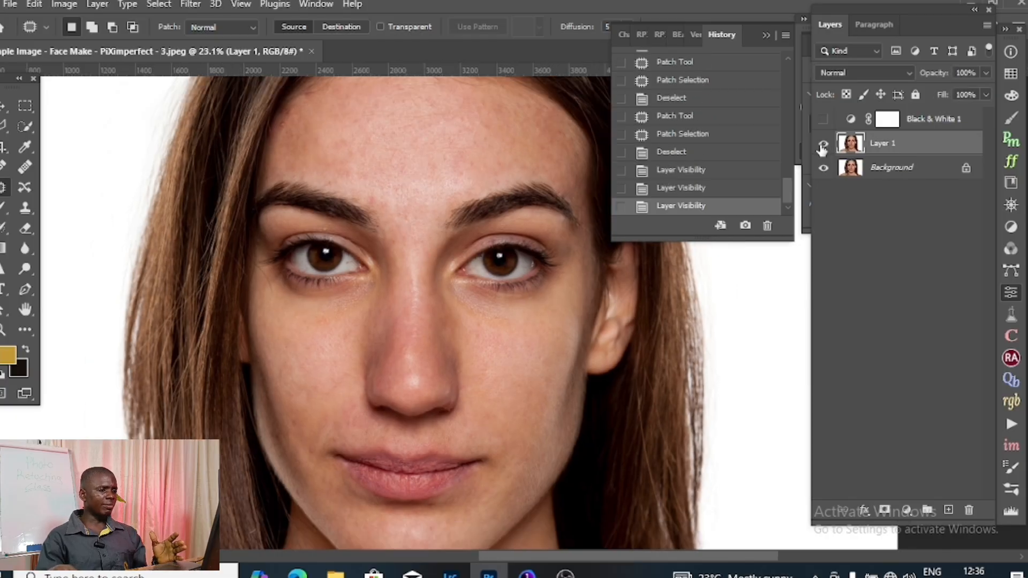
pyautogui.click(823, 145)
pyautogui.click(823, 143)
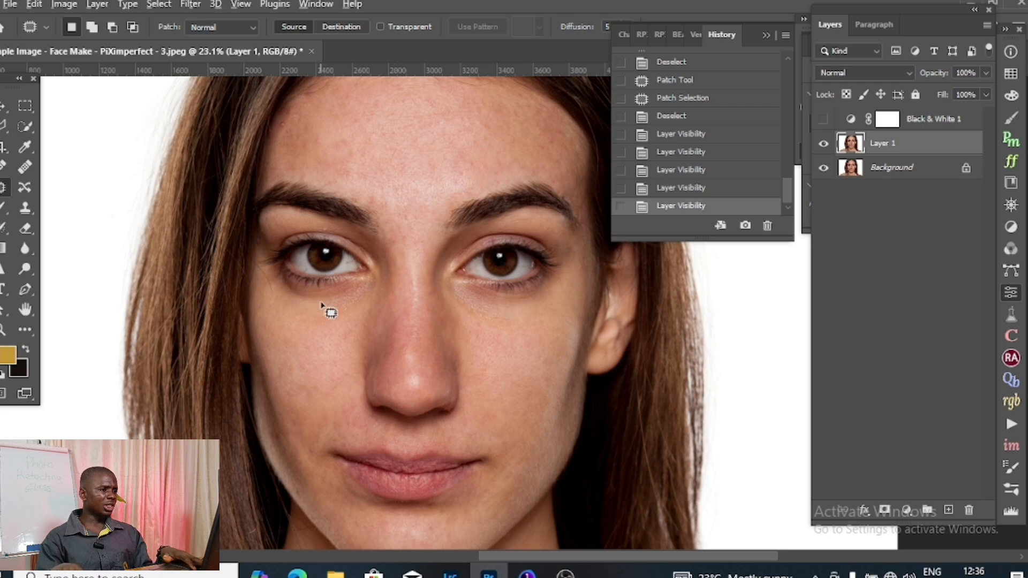
# Step: Patch the dark, textured skin beneath the image-left eye in sections with smoother cheek skin, deselecting after each section
pyautogui.scroll(4, 329, 305)
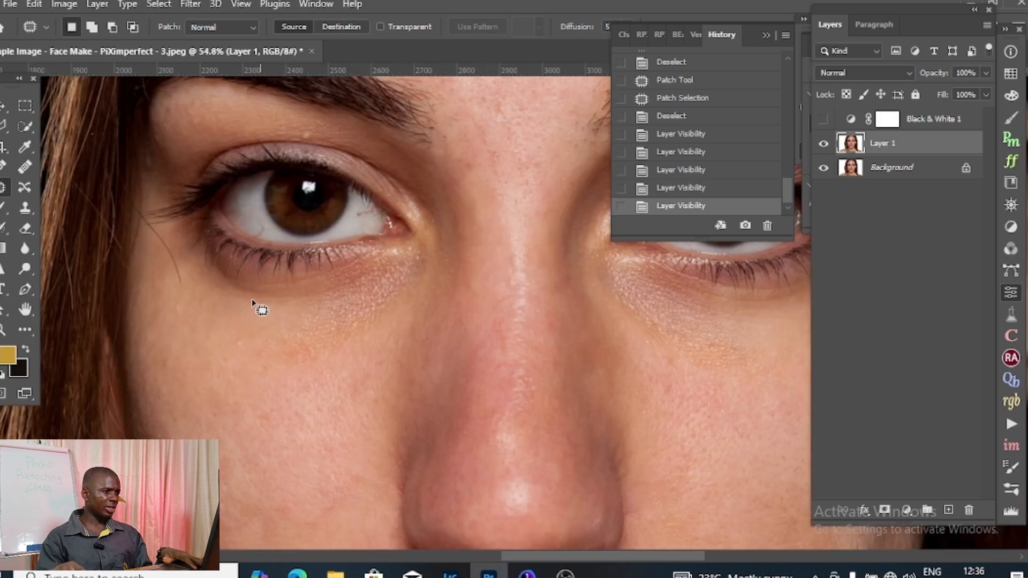
pyautogui.hscroll(2, 447, 337)
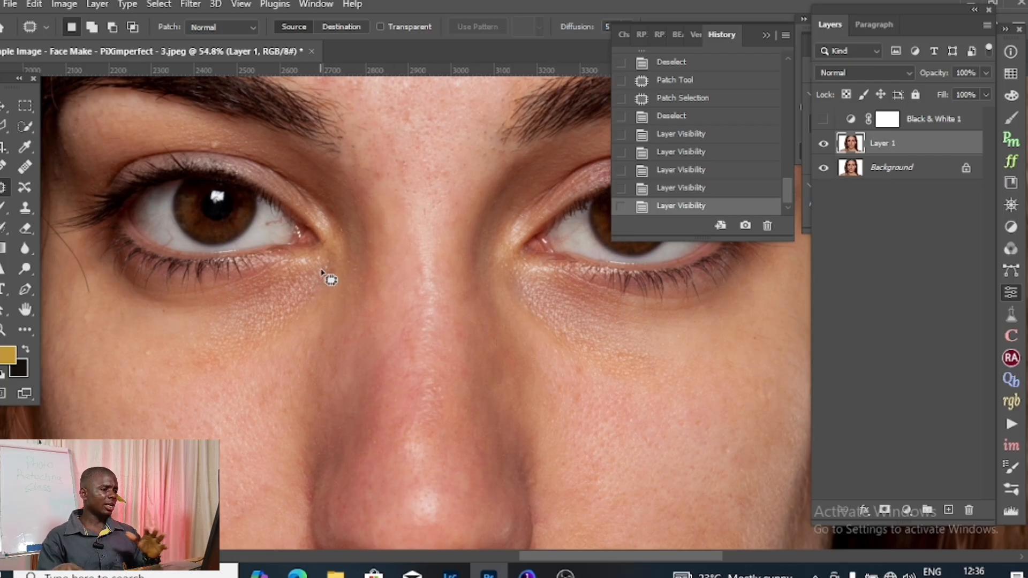
pyautogui.moveTo(322, 272)
pyautogui.mouseDown()
pyautogui.moveTo(168, 316)
pyautogui.moveTo(145, 341)
pyautogui.moveTo(180, 367)
pyautogui.moveTo(279, 341)
pyautogui.moveTo(335, 299)
pyautogui.moveTo(328, 283)
pyautogui.moveTo(292, 345)
pyautogui.mouseUp()
pyautogui.hotkey('ctrl', 'd')
pyautogui.moveTo(404, 335); pyautogui.dragTo(451, 355)
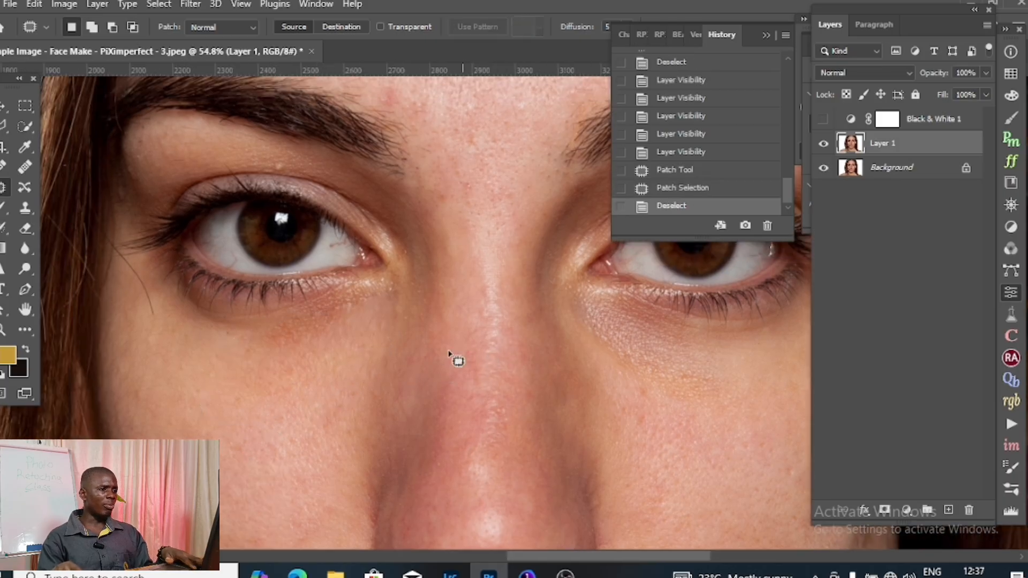
pyautogui.moveTo(377, 291)
pyautogui.mouseDown()
pyautogui.moveTo(324, 309)
pyautogui.moveTo(373, 294)
pyautogui.moveTo(356, 310)
pyautogui.moveTo(422, 326)
pyautogui.mouseUp()
pyautogui.hotkey('ctrl', 'd')
pyautogui.moveTo(312, 309)
pyautogui.mouseDown()
pyautogui.moveTo(226, 344)
pyautogui.moveTo(310, 341)
pyautogui.moveTo(352, 323)
pyautogui.moveTo(314, 309)
pyautogui.mouseUp()
pyautogui.moveTo(312, 335); pyautogui.dragTo(321, 355)
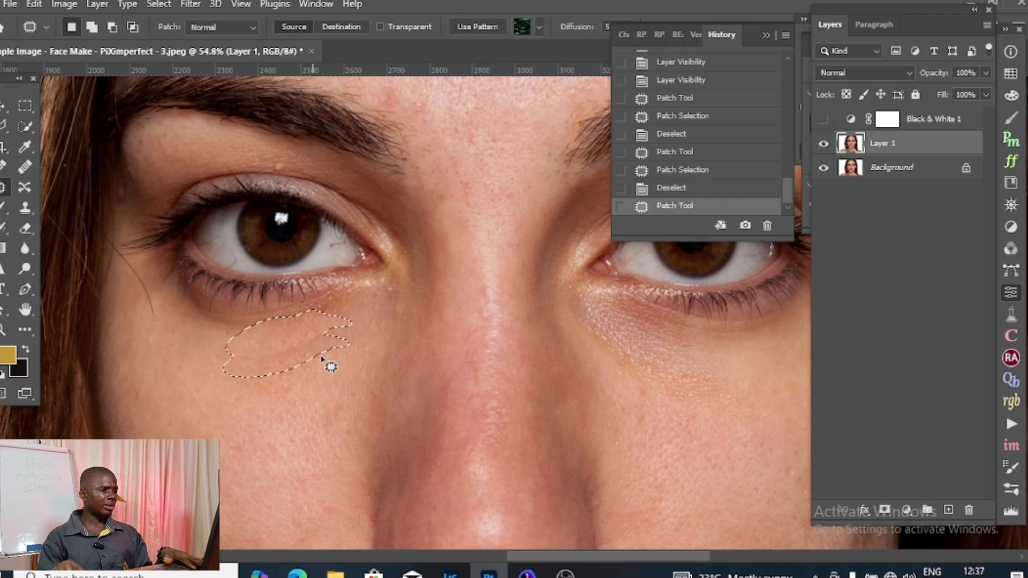
pyautogui.hotkey('ctrl', 'd')
# Step: Patch the dark under-eye area of the image-right eye with smoother cheek skin just below it, and deselect
pyautogui.scroll(-7, 462, 388)
pyautogui.moveTo(514, 433); pyautogui.dragTo(475, 418)
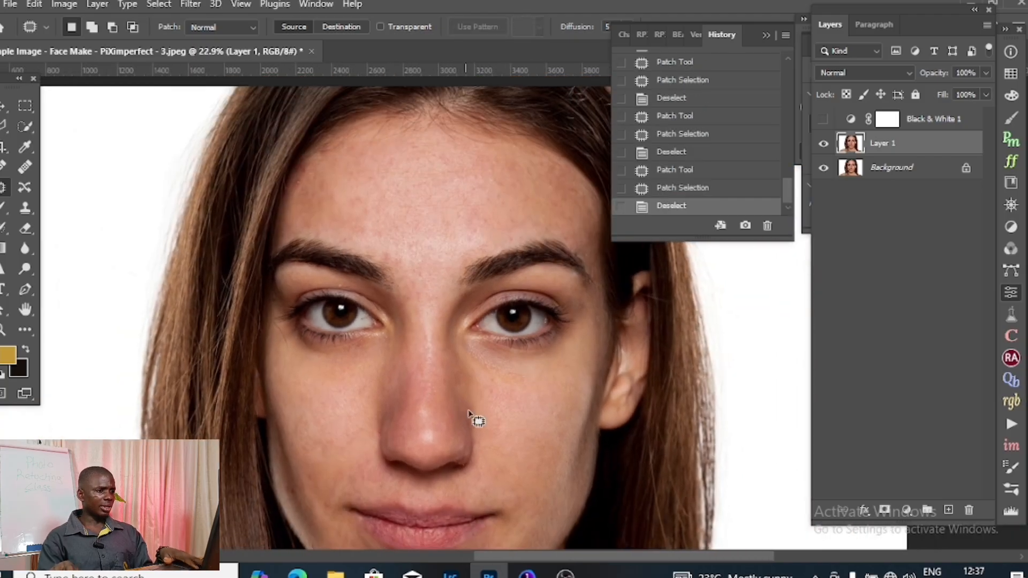
pyautogui.scroll(3, 516, 373)
pyautogui.scroll(2, 525, 379)
pyautogui.moveTo(545, 347)
pyautogui.mouseDown()
pyautogui.moveTo(424, 319)
pyautogui.moveTo(415, 344)
pyautogui.moveTo(457, 388)
pyautogui.moveTo(536, 394)
pyautogui.moveTo(547, 349)
pyautogui.mouseUp()
pyautogui.moveTo(503, 377); pyautogui.dragTo(506, 421)
pyautogui.hotkey('ctrl', 'd')
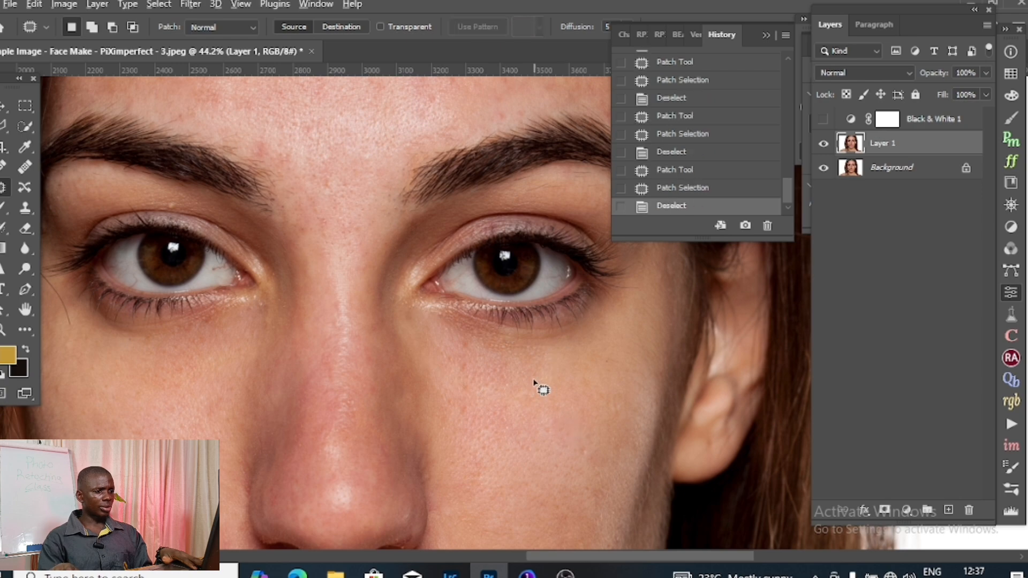
# Step: Patch the remaining uneven texture under the image-right eye's lower lashes with nearby clean skin, and deselect
pyautogui.scroll(-2, 535, 385)
pyautogui.scroll(3, 524, 388)
pyautogui.moveTo(554, 338)
pyautogui.mouseDown()
pyautogui.moveTo(388, 296)
pyautogui.moveTo(388, 316)
pyautogui.moveTo(500, 363)
pyautogui.moveTo(550, 358)
pyautogui.mouseUp()
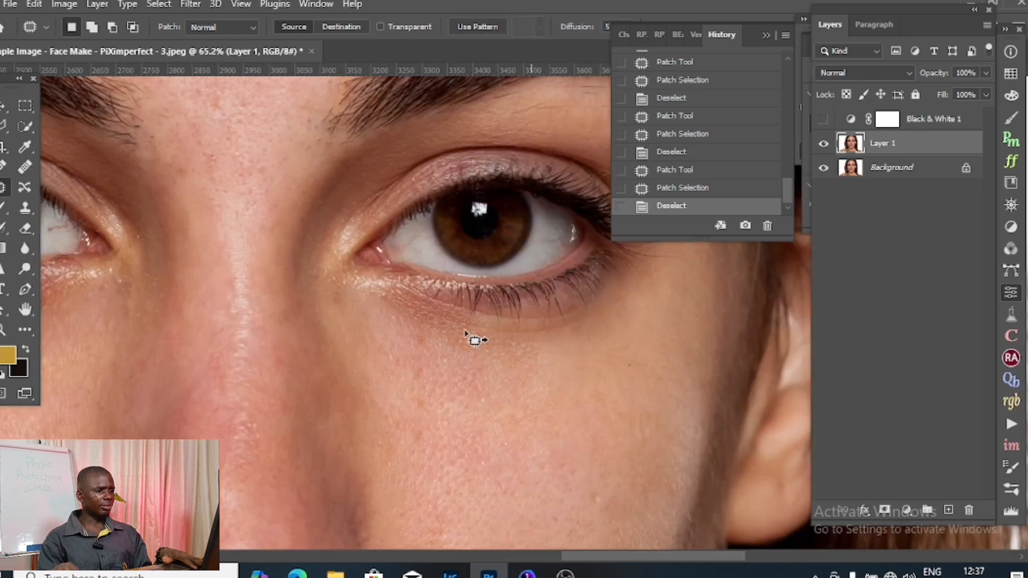
pyautogui.moveTo(465, 355); pyautogui.dragTo(578, 380)
pyautogui.hotkey('ctrl', 'd')
# Step: Compare the whole face before and after retouching by hiding and reshowing Layer 1
pyautogui.scroll(-4, 581, 380)
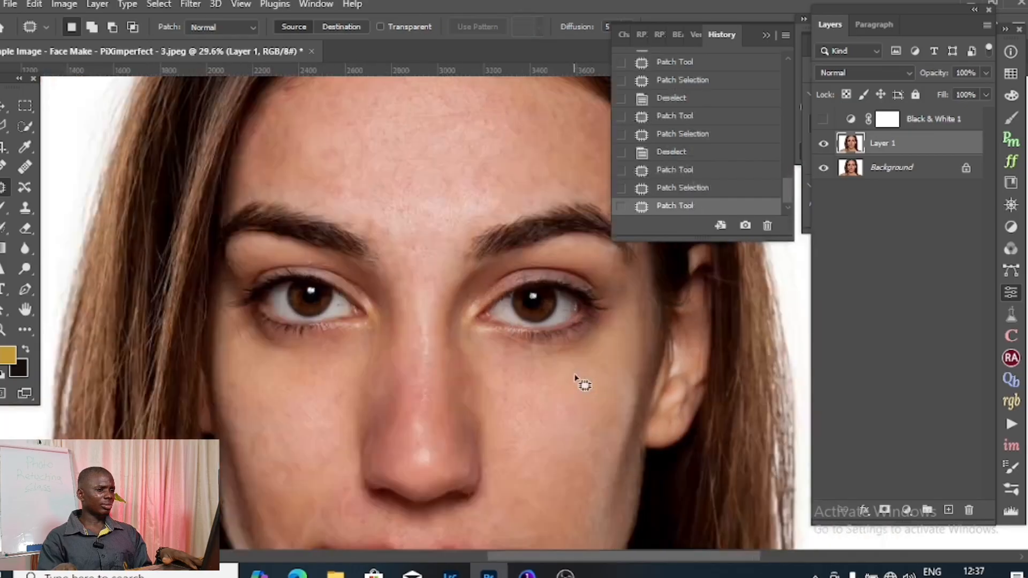
pyautogui.scroll(-2, 580, 410)
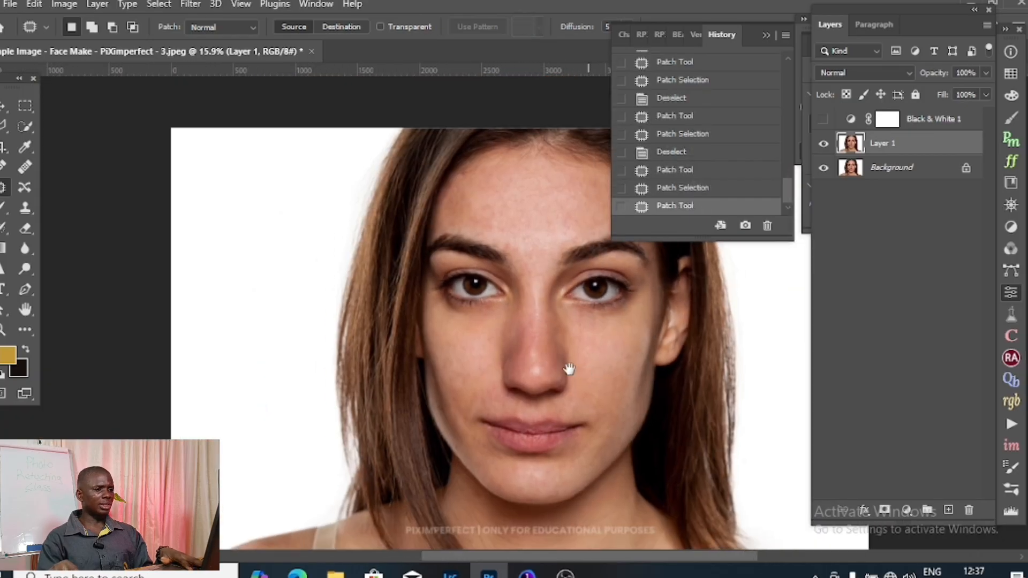
pyautogui.click(824, 145)
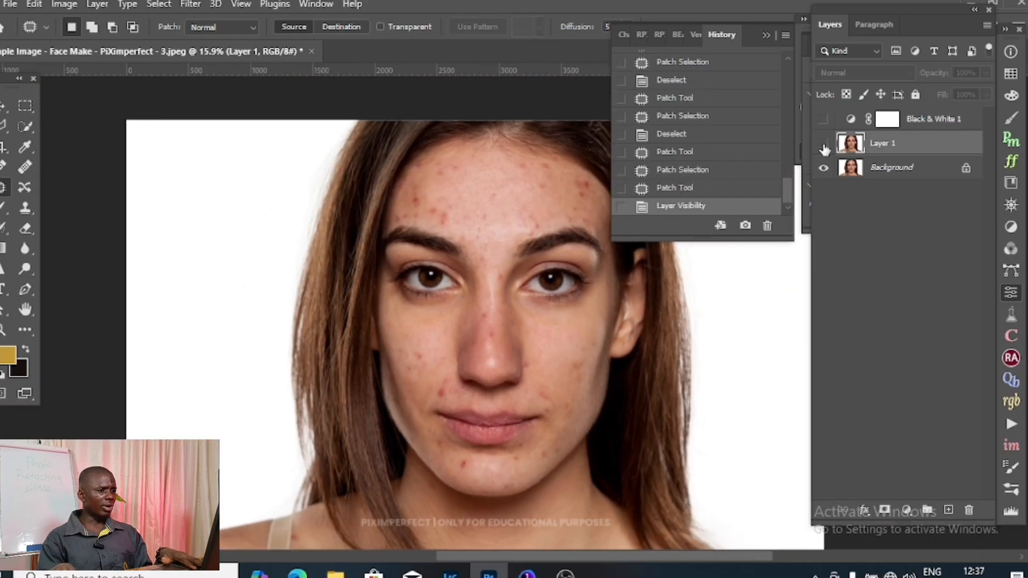
pyautogui.click(823, 145)
pyautogui.click(823, 145)
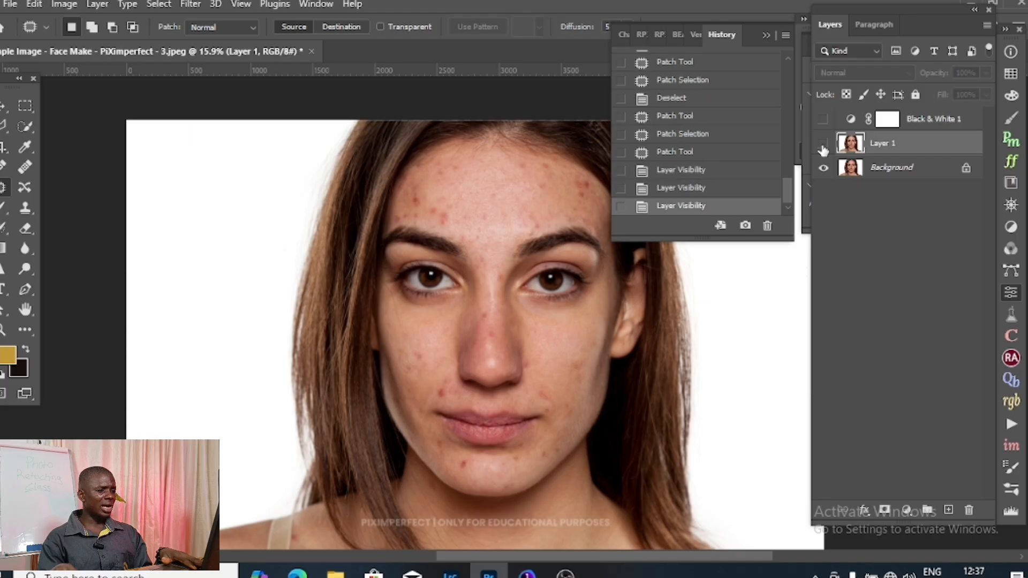
pyautogui.click(823, 144)
pyautogui.moveTo(505, 424); pyautogui.dragTo(449, 440)
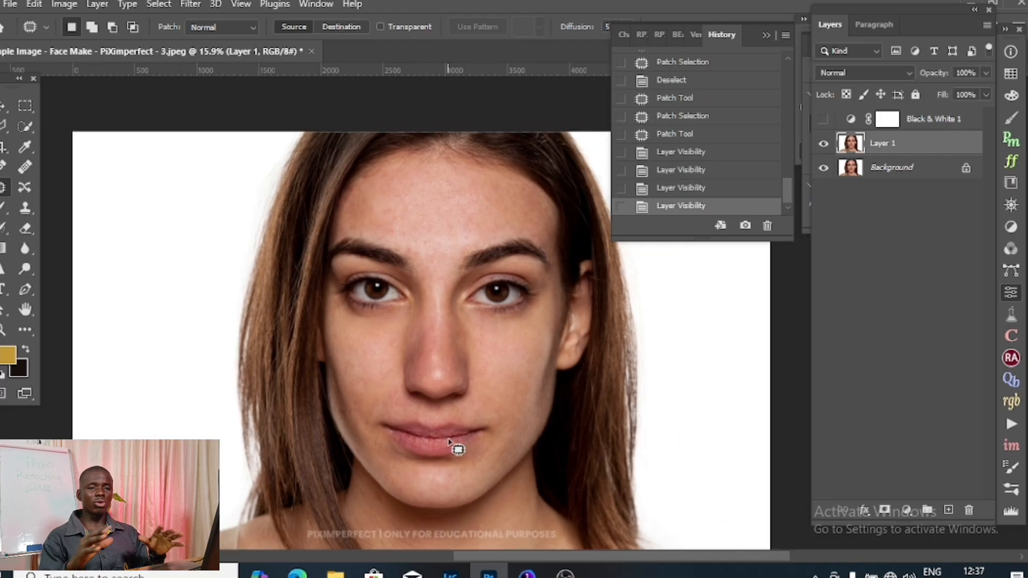
# Step: Inspect the forehead and eye area up close, comparing Layer 1 with the original Background
pyautogui.scroll(5, 450, 449)
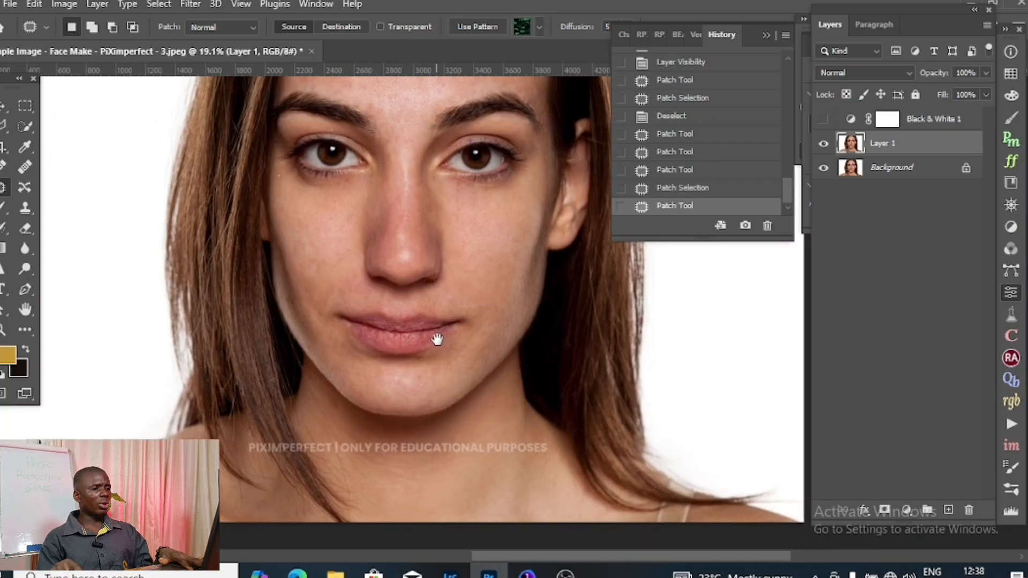
pyautogui.moveTo(437, 339); pyautogui.dragTo(443, 363)
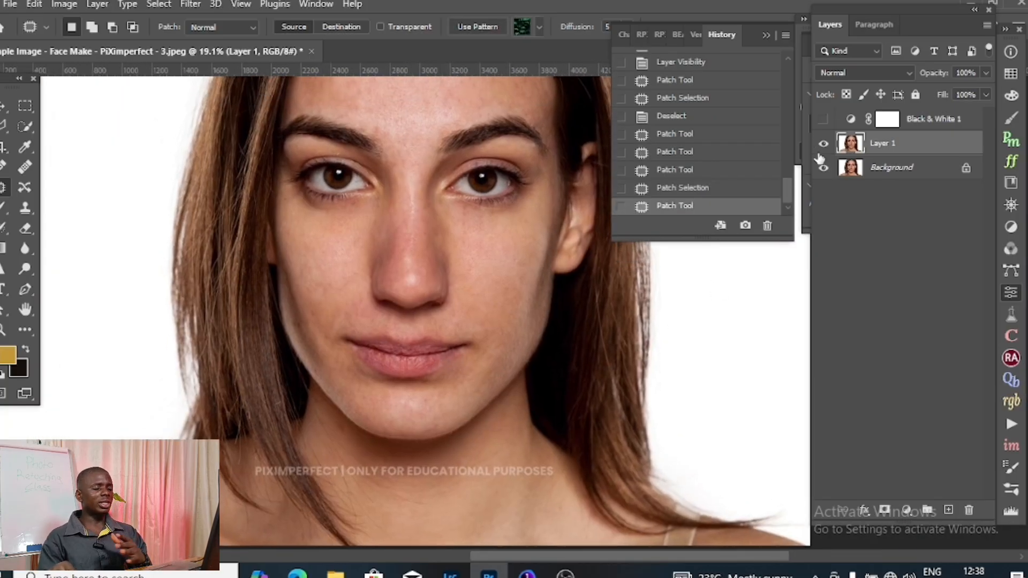
pyautogui.moveTo(438, 283); pyautogui.dragTo(436, 367)
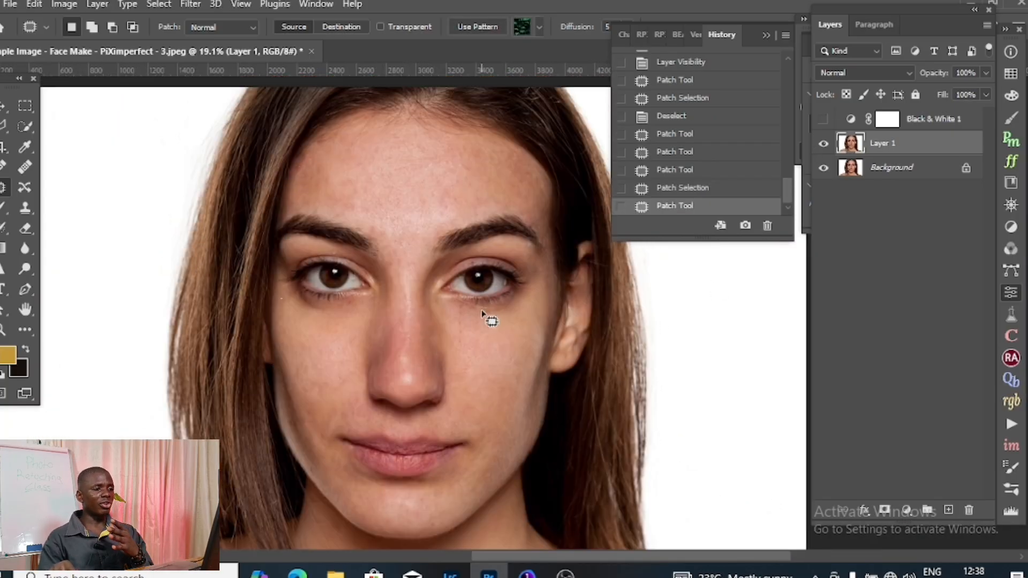
pyautogui.scroll(2, 466, 329)
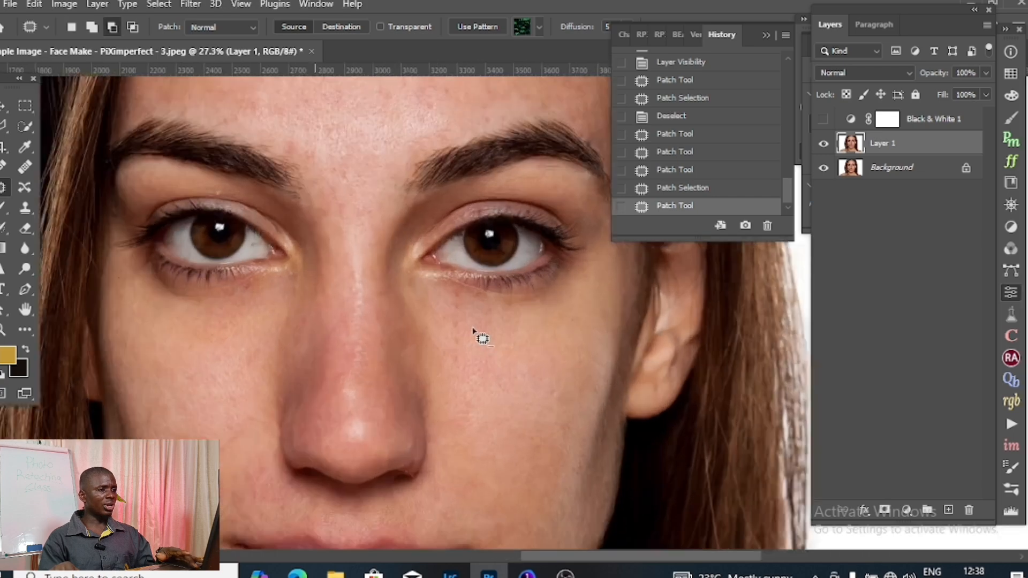
pyautogui.scroll(2, 473, 331)
pyautogui.moveTo(435, 259); pyautogui.dragTo(444, 379)
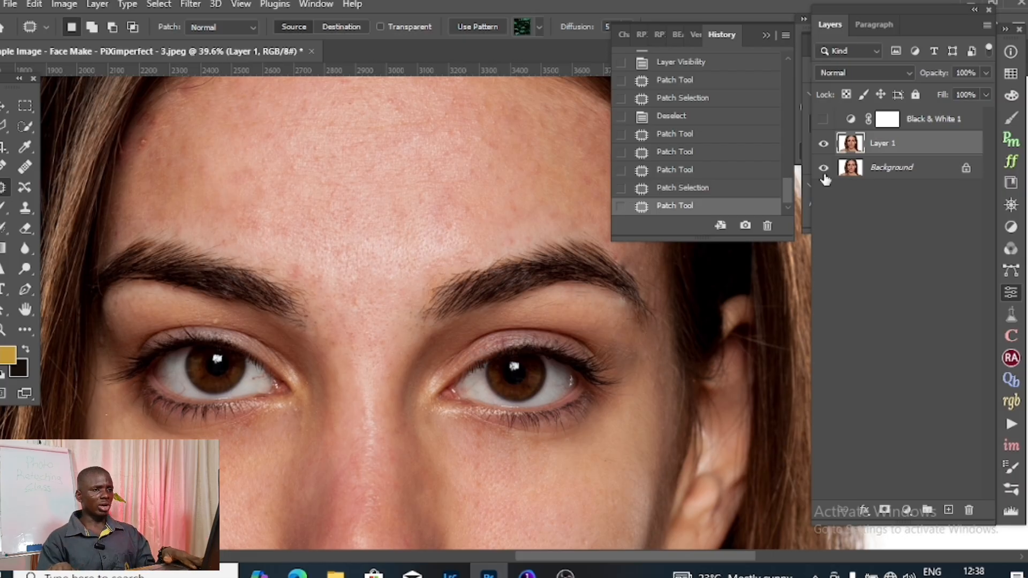
pyautogui.click(823, 143)
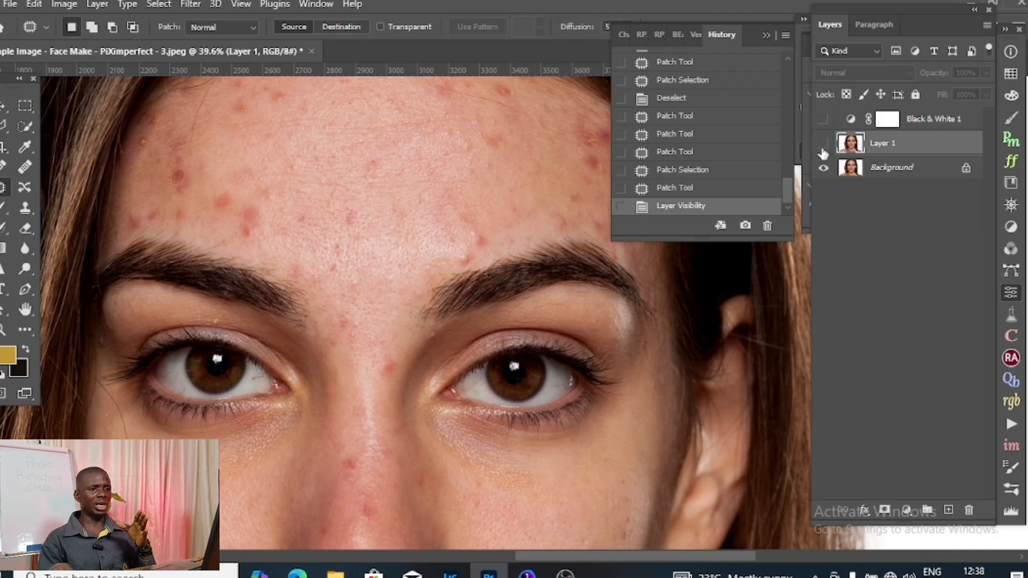
pyautogui.click(823, 144)
pyautogui.scroll(-4, 481, 298)
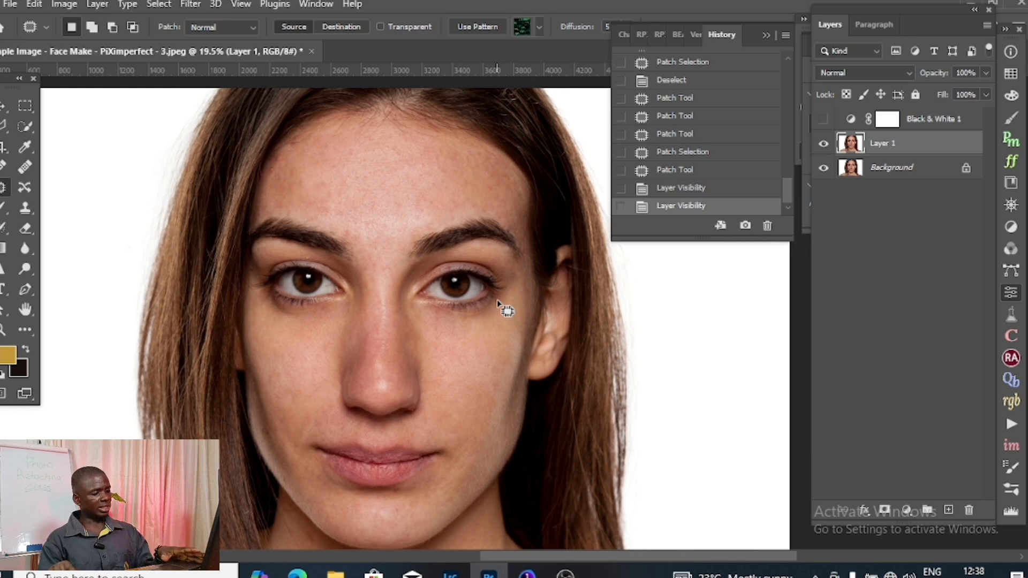
pyautogui.hotkey('ctrl', 'j')
pyautogui.hotkey('ctrl', 'j')
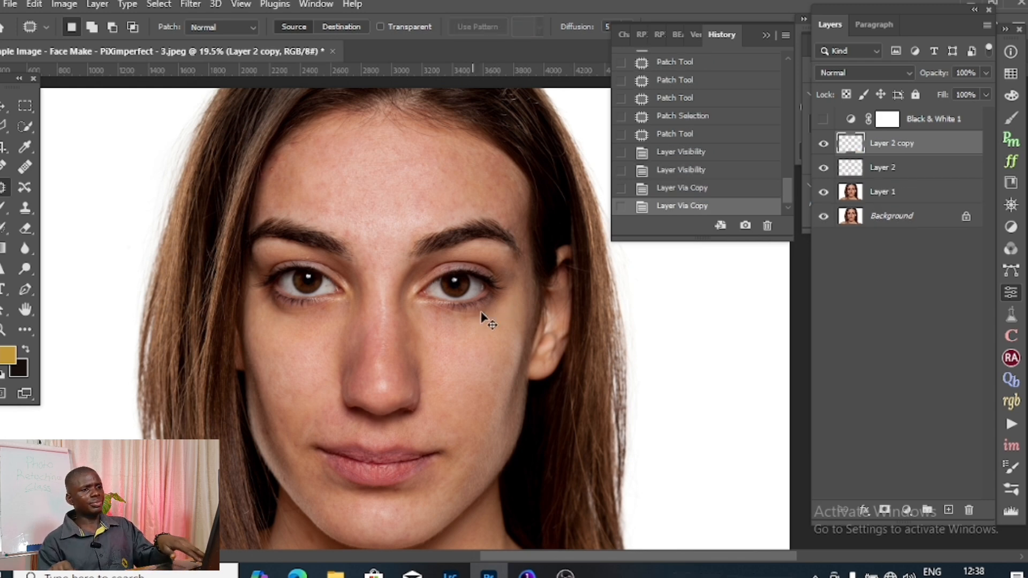
pyautogui.hotkey('ctrl', 'z')
pyautogui.hotkey('ctrl', 'z')
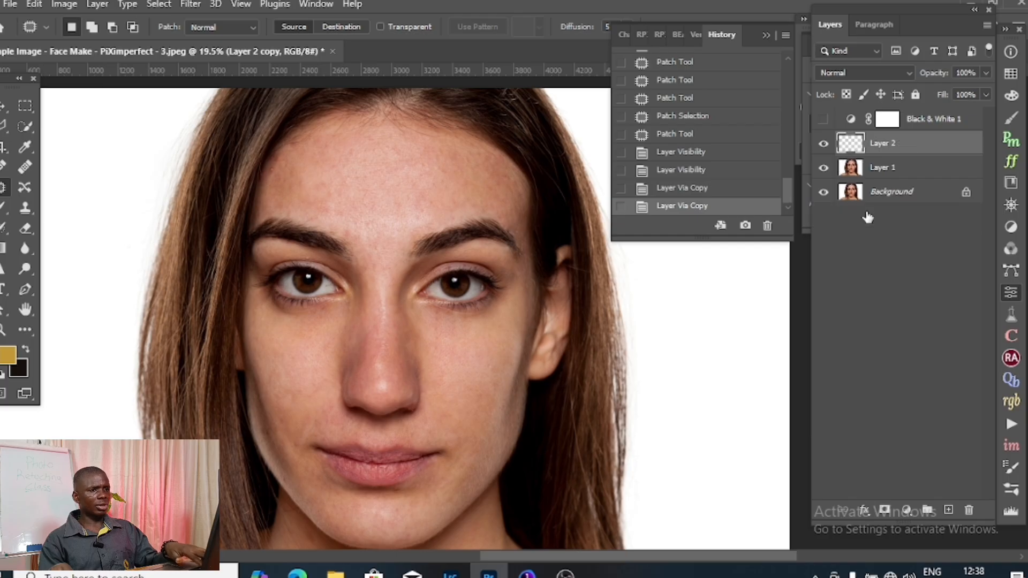
# Step: Clear the leftover patch selection and duplicate the full retouched Layer 1 twice
pyautogui.hotkey('ctrl', 'd')
pyautogui.rightClick(452, 199)
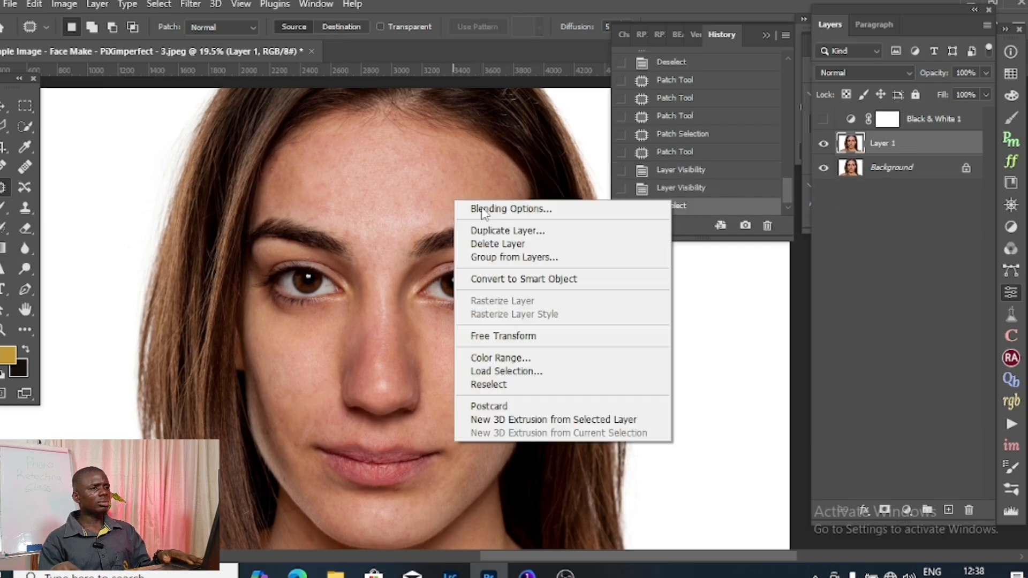
pyautogui.click(410, 222)
pyautogui.hotkey('ctrl', 'j')
pyautogui.hotkey('ctrl', 'j')
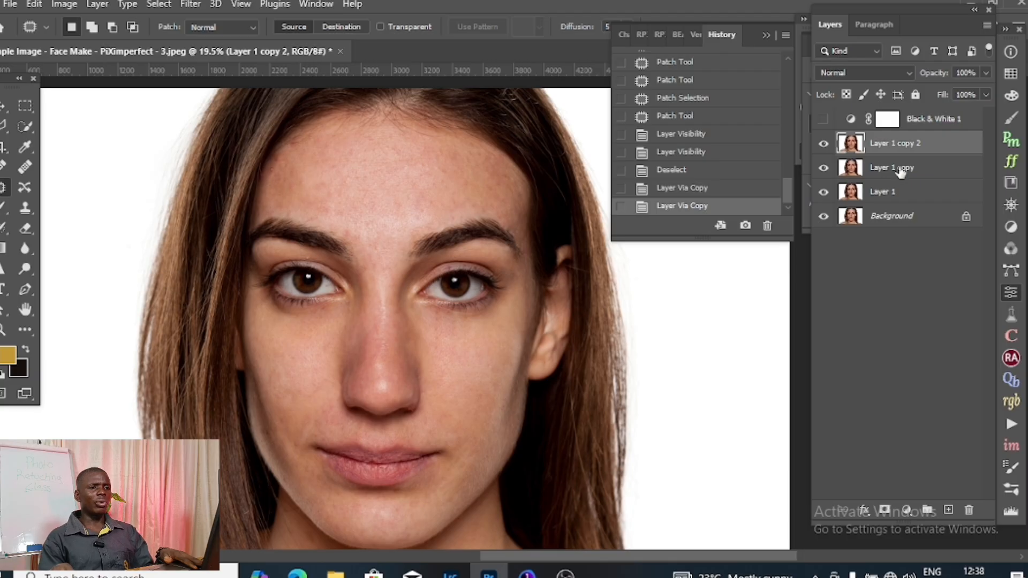
# Step: Rename Layer 1 copy as LFL and Layer 1 copy 2 as HFL
pyautogui.doubleClick(895, 169)
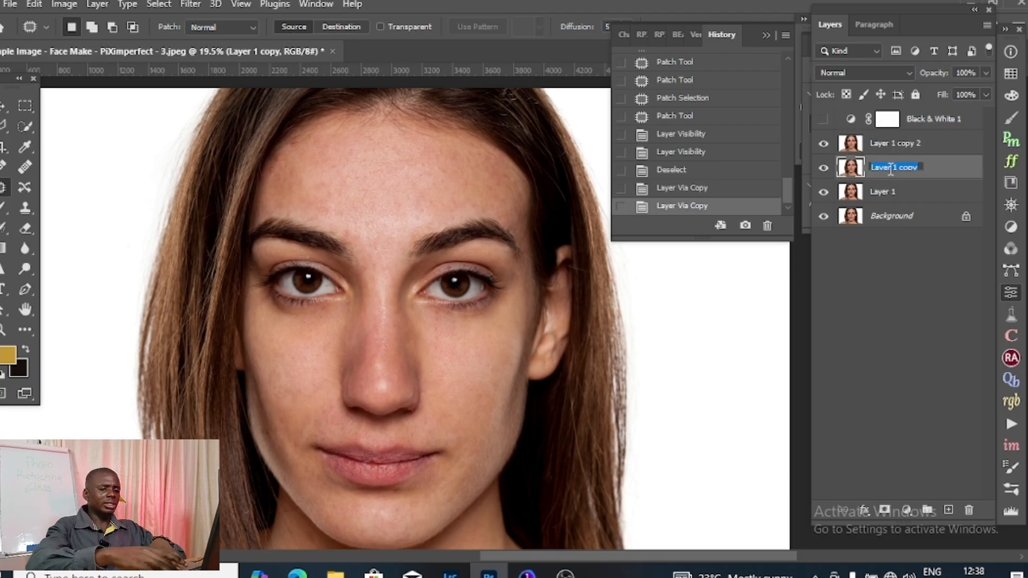
pyautogui.press('BackSpace')
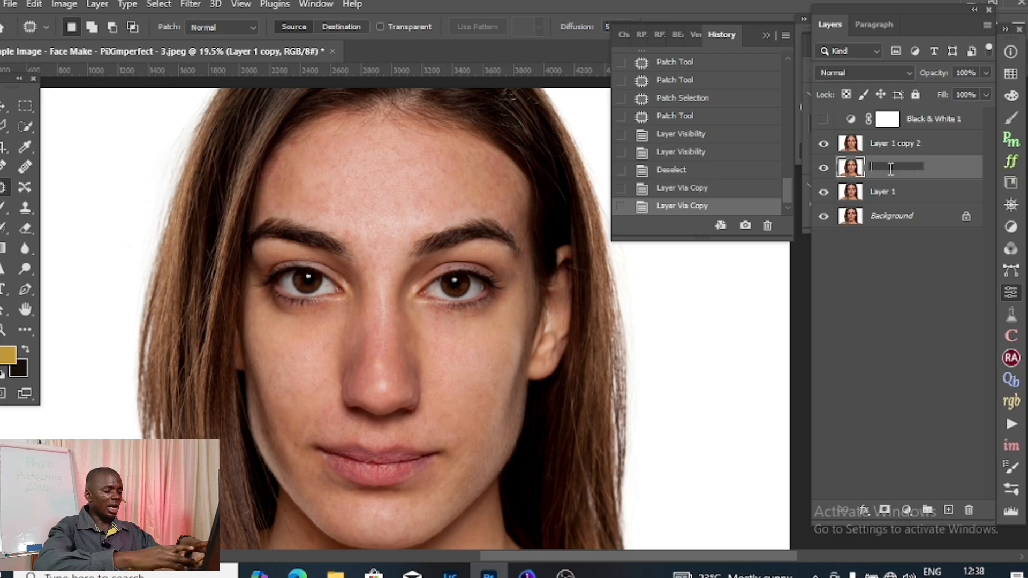
pyautogui.write('HFL')
pyautogui.press('Return')
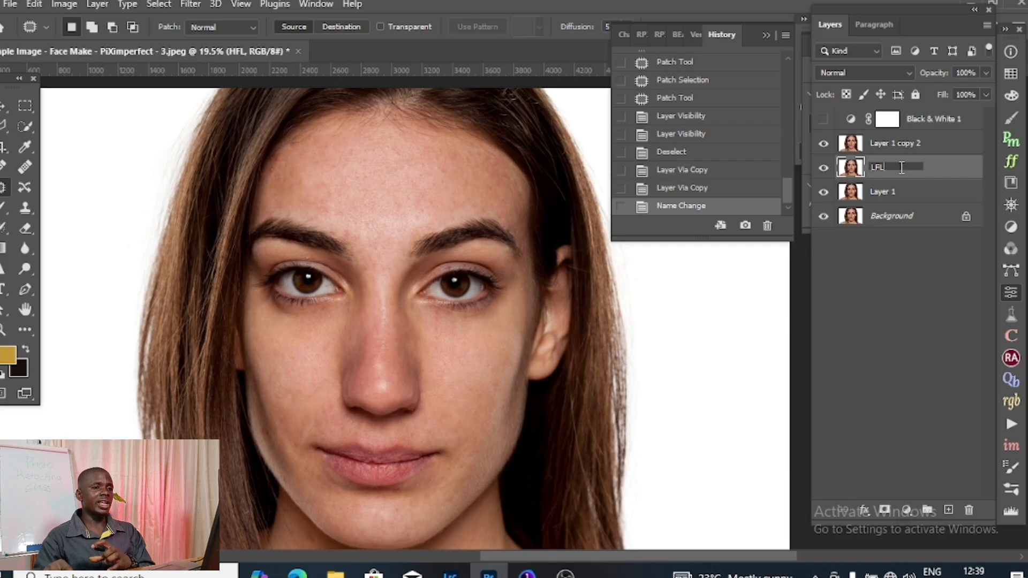
pyautogui.click(923, 144)
pyautogui.doubleClick(918, 144)
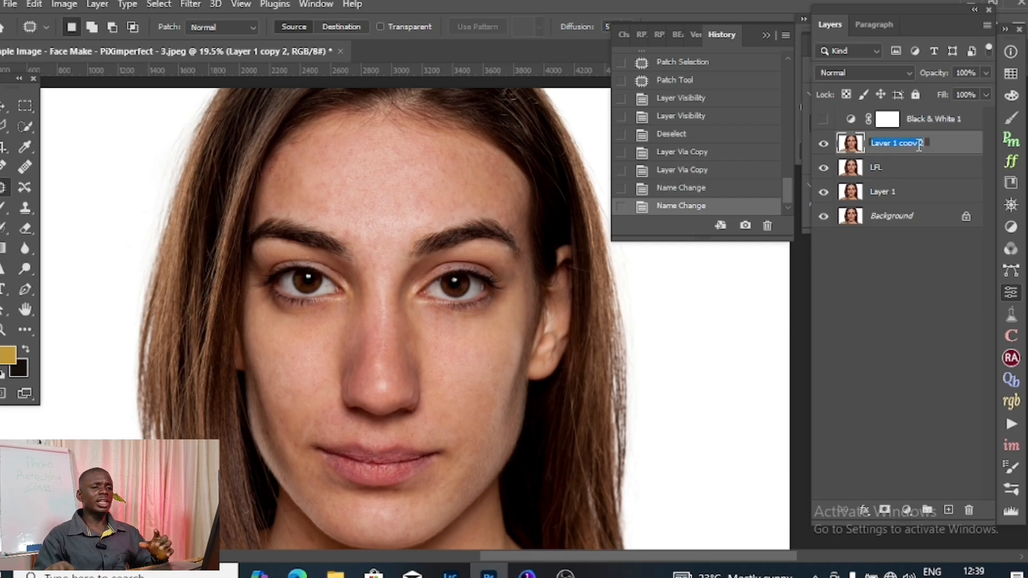
pyautogui.press('BackSpace')
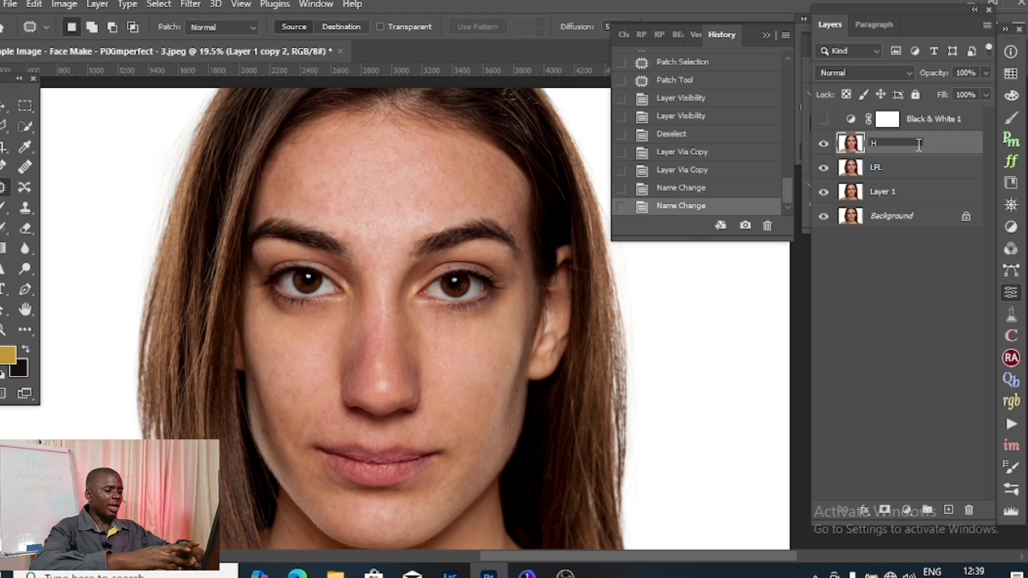
pyautogui.press('Return')
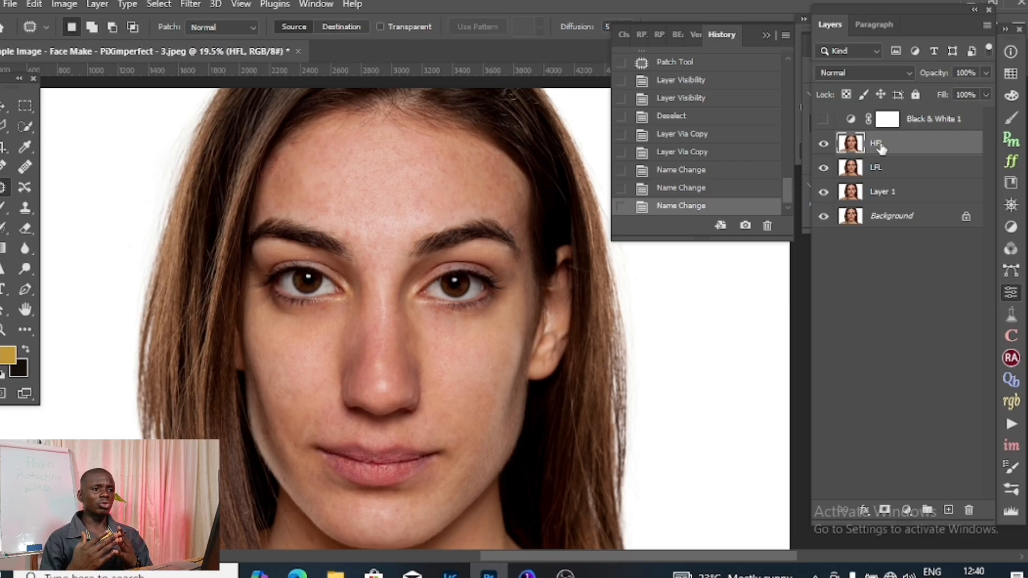
# Step: Hide HFL, apply a Gaussian Blur with a 6.4-pixel radius to the LFL layer, and show HFL again
pyautogui.click(823, 144)
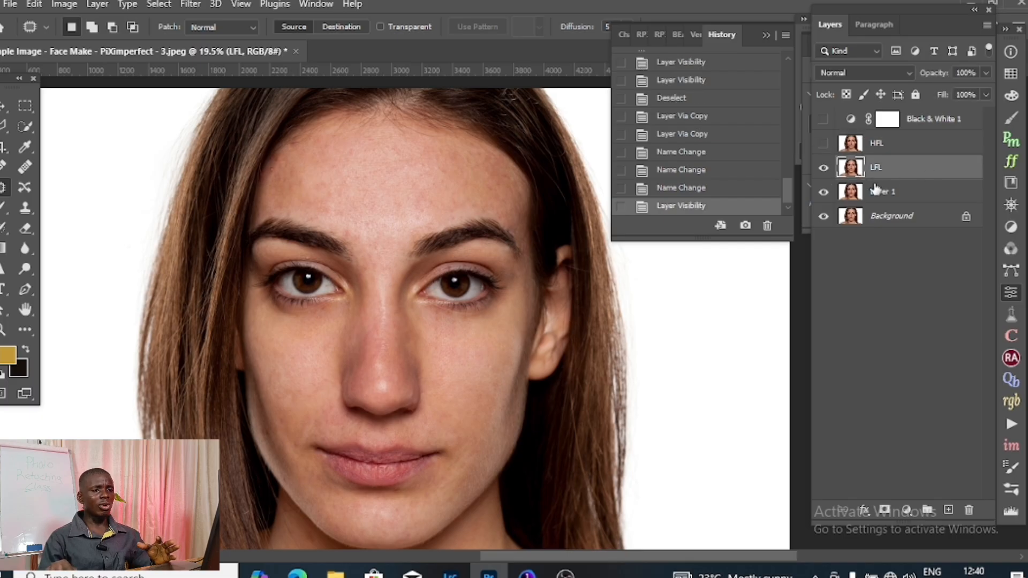
pyautogui.click(190, 4)
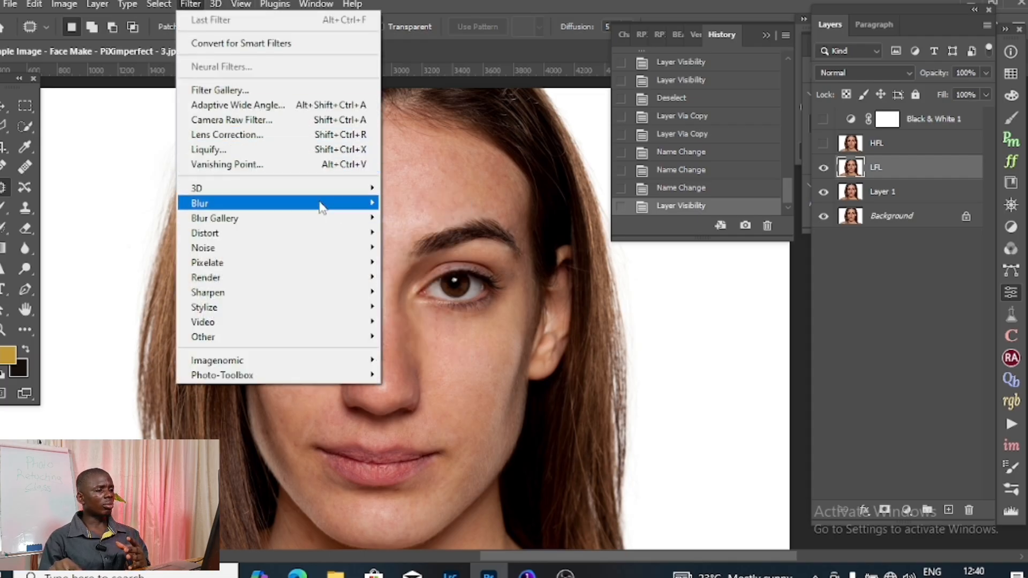
pyautogui.moveTo(320, 203)
pyautogui.click(425, 264)
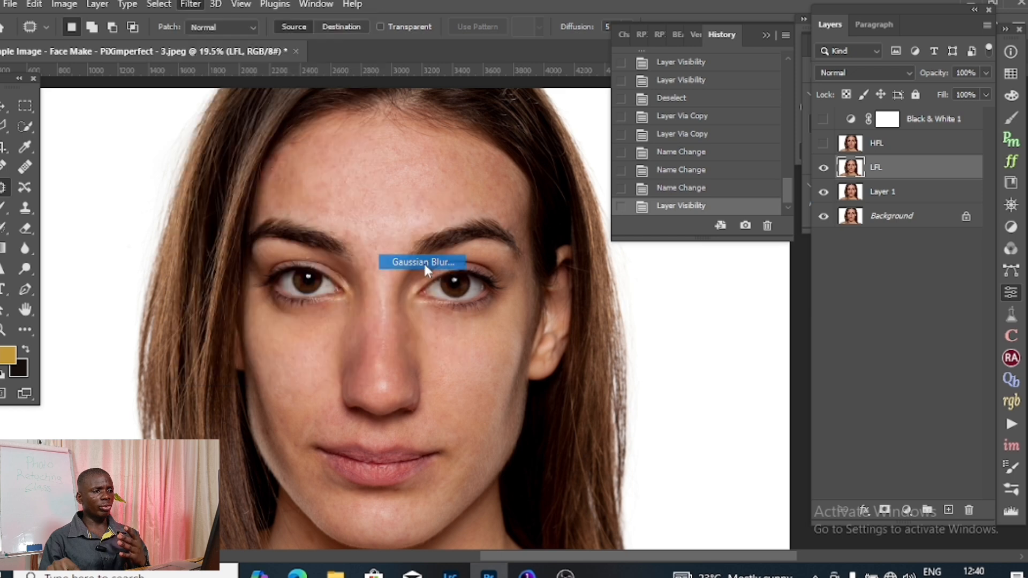
pyautogui.moveTo(638, 285); pyautogui.dragTo(705, 320)
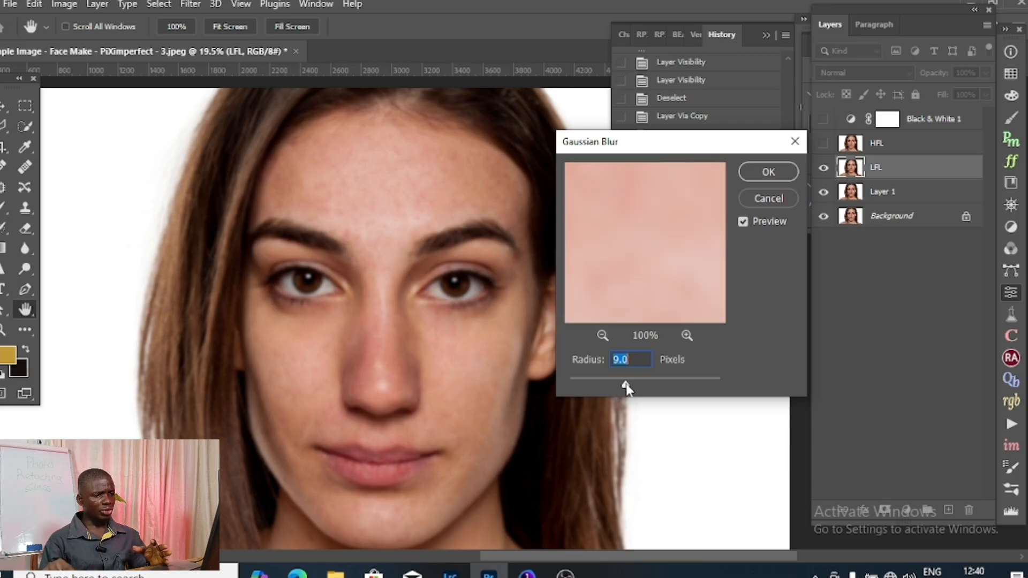
pyautogui.moveTo(625, 383); pyautogui.dragTo(609, 387)
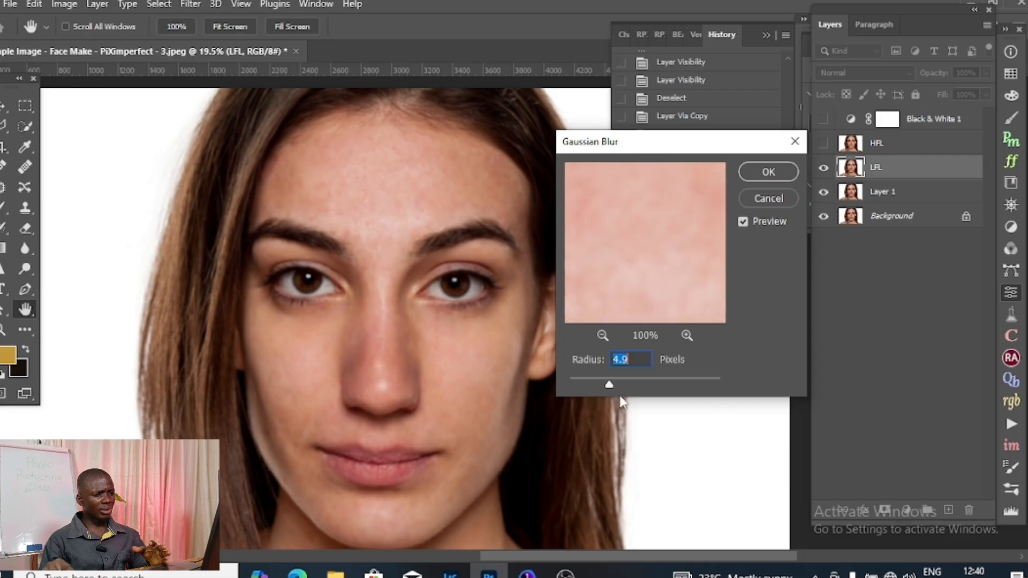
pyautogui.click(615, 383)
pyautogui.moveTo(615, 383); pyautogui.dragTo(618, 382)
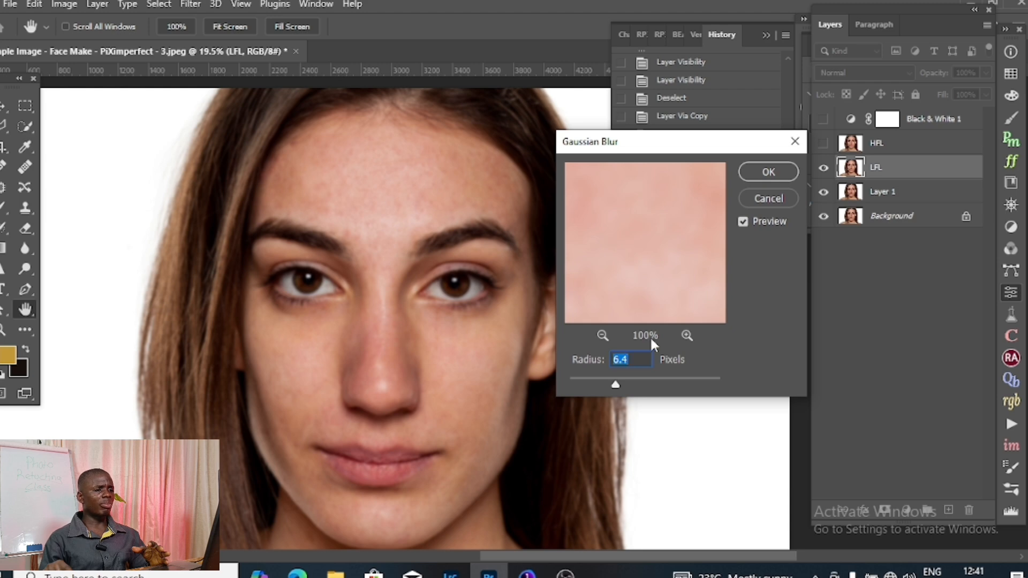
pyautogui.moveTo(635, 248); pyautogui.dragTo(666, 331)
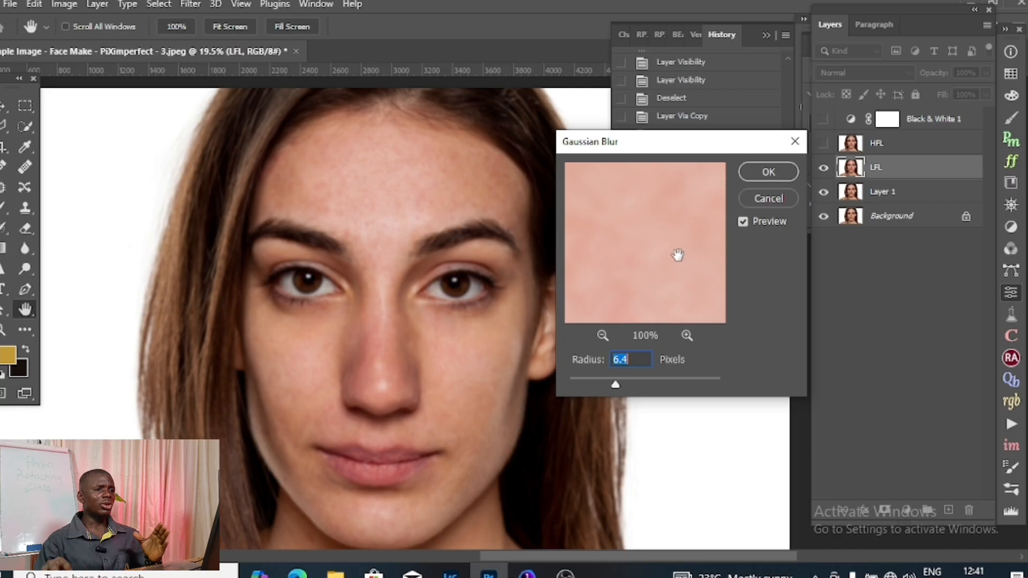
pyautogui.click(768, 172)
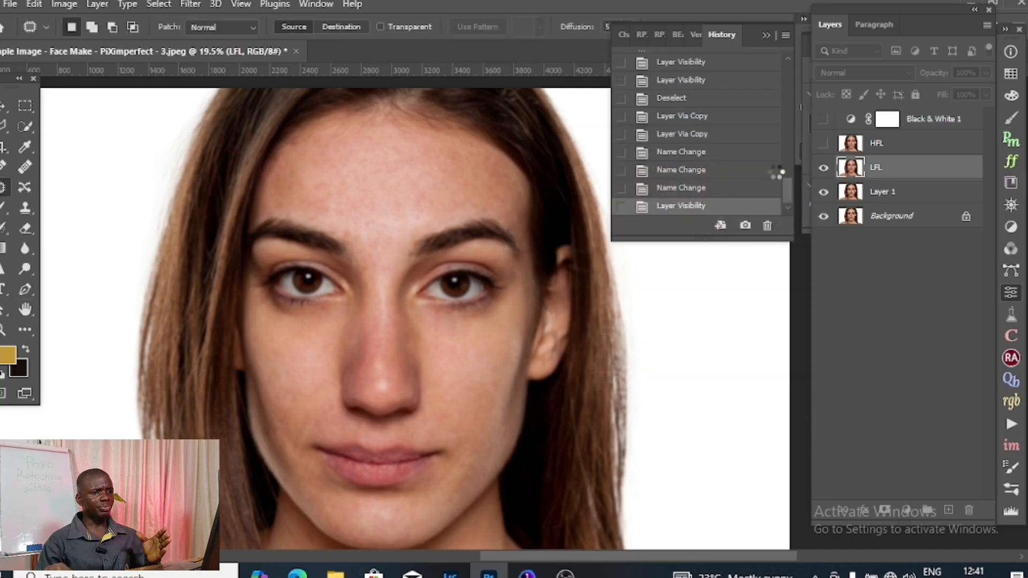
pyautogui.click(823, 143)
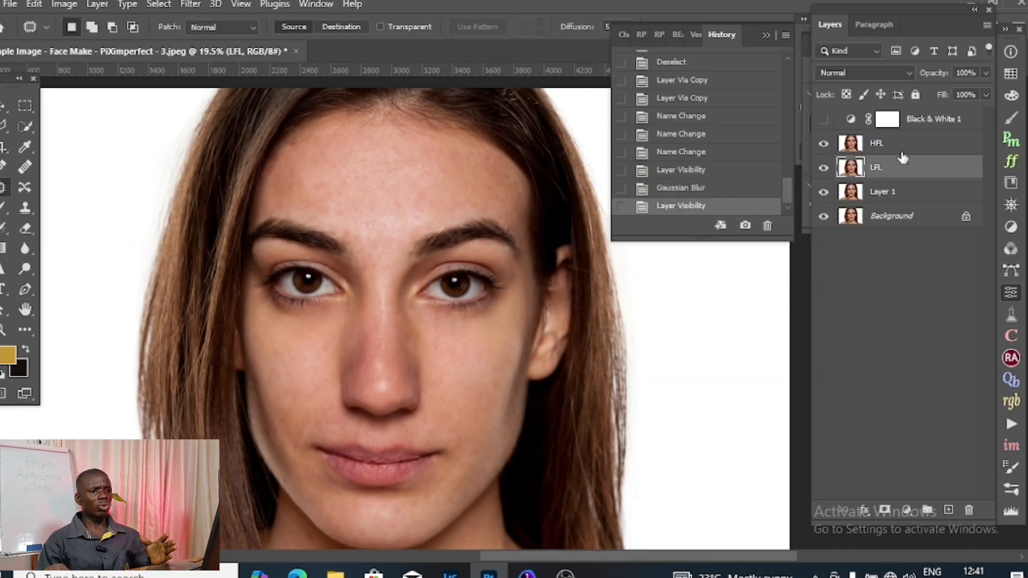
# Step: Add an empty layer between LFL and HFL and name it COLOR TONE LAYER
pyautogui.click(948, 510)
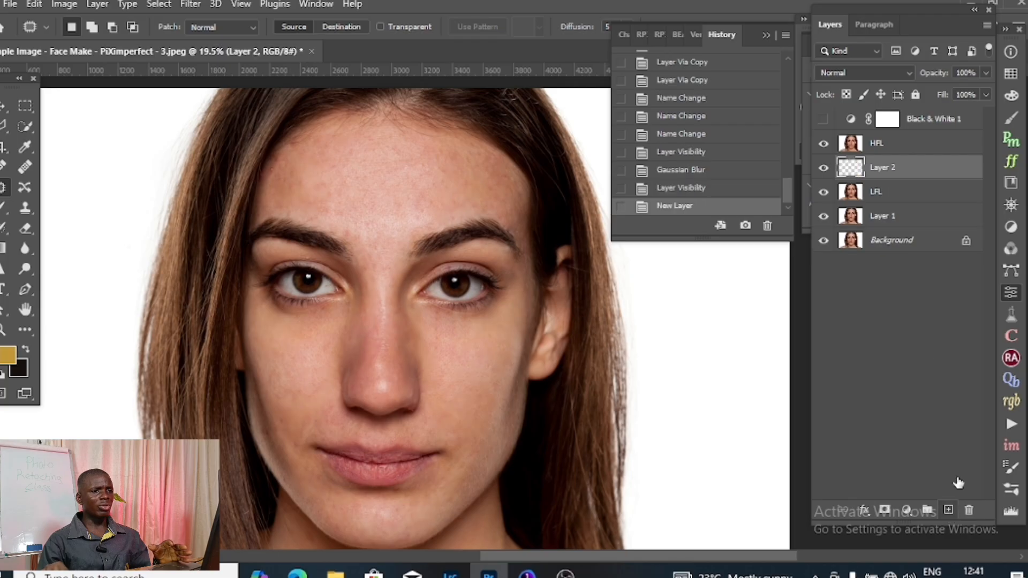
pyautogui.doubleClick(886, 168)
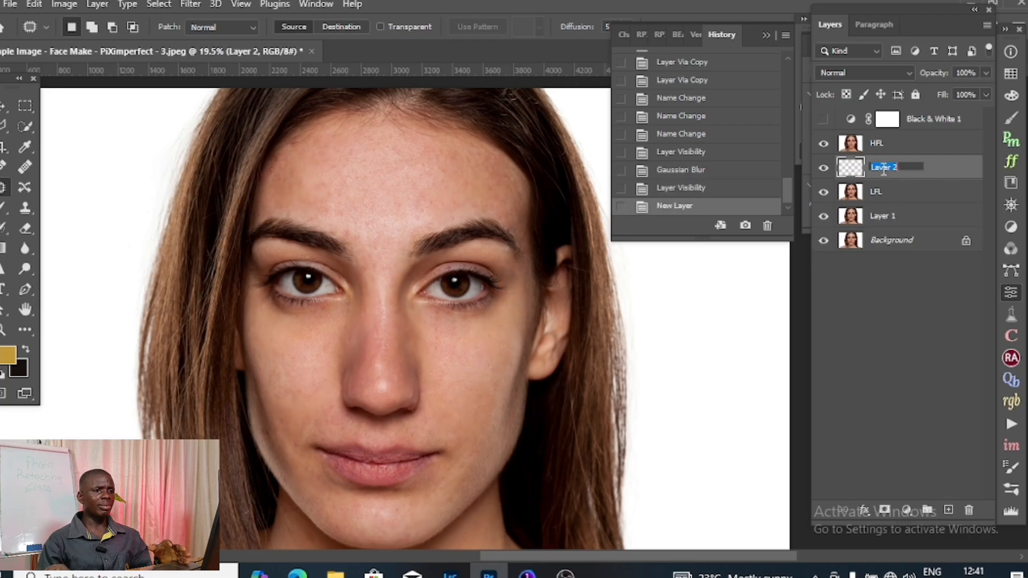
pyautogui.press('BackSpace')
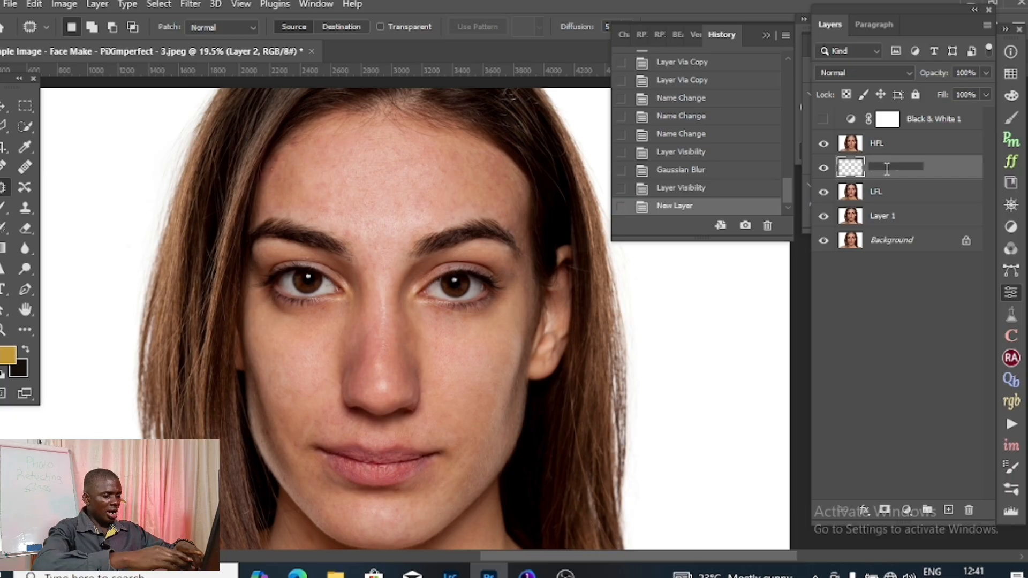
pyautogui.write('COLO')
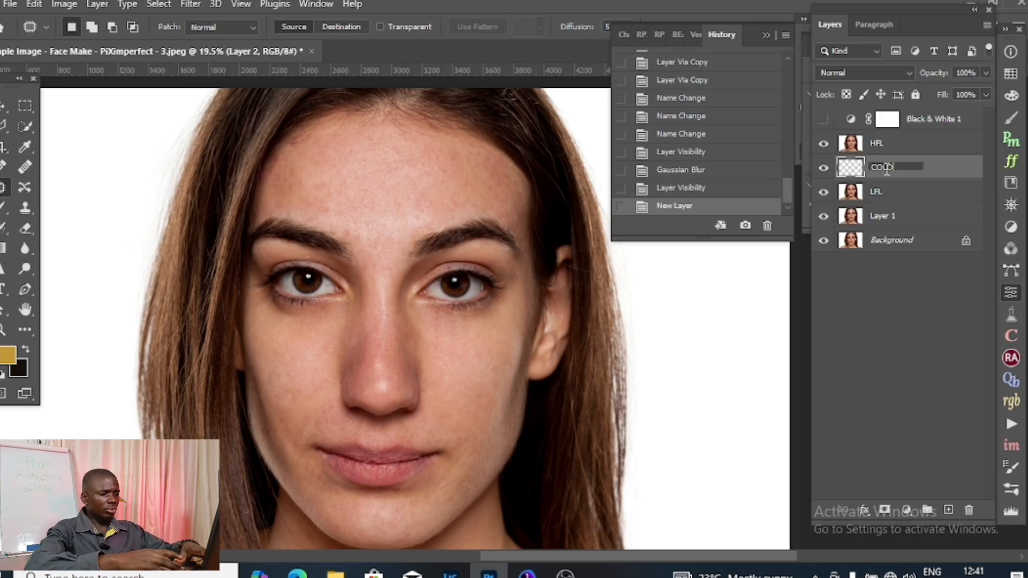
pyautogui.write('R')
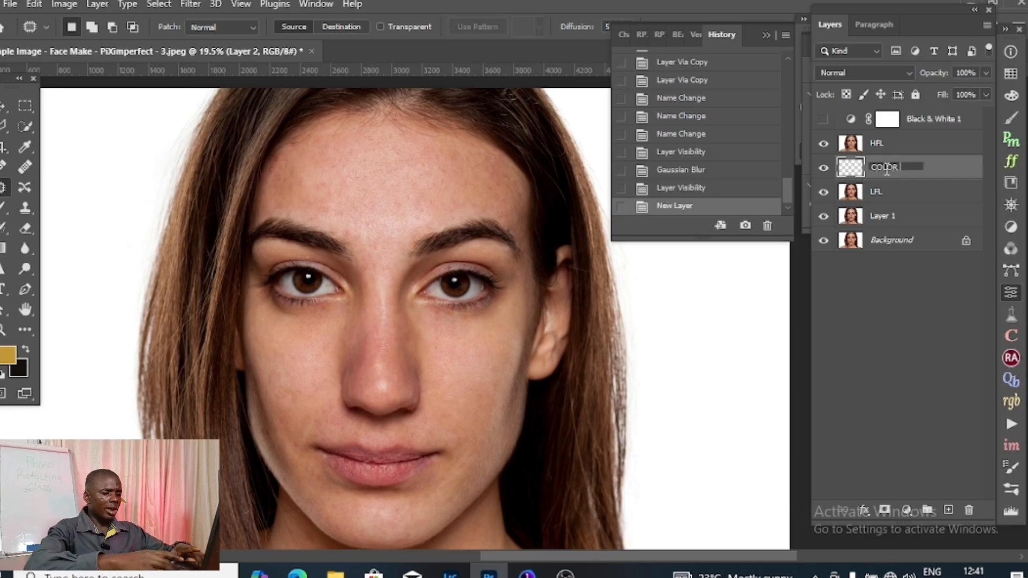
pyautogui.write(' LO')
pyautogui.press('BackSpace')
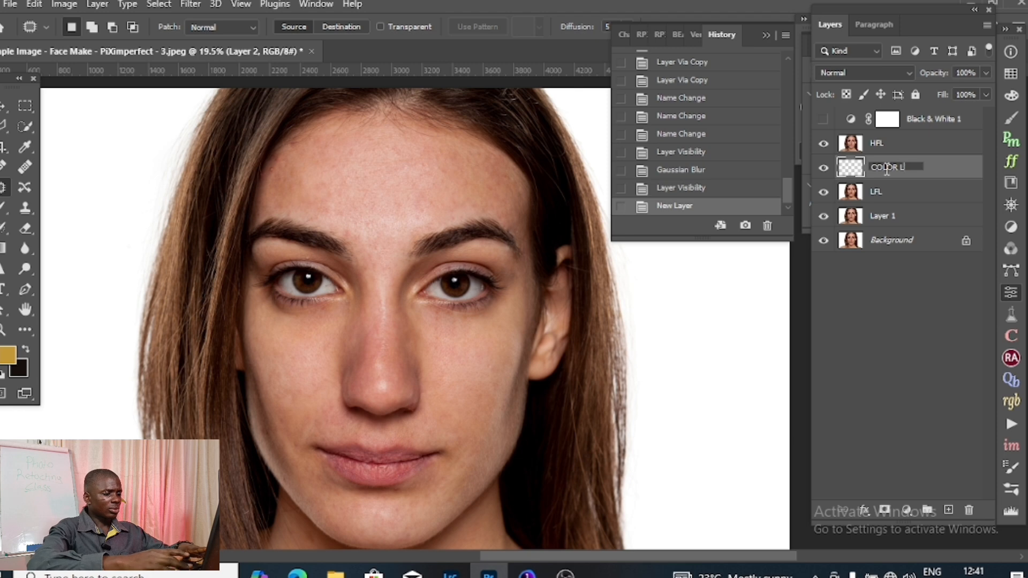
pyautogui.write('AYER')
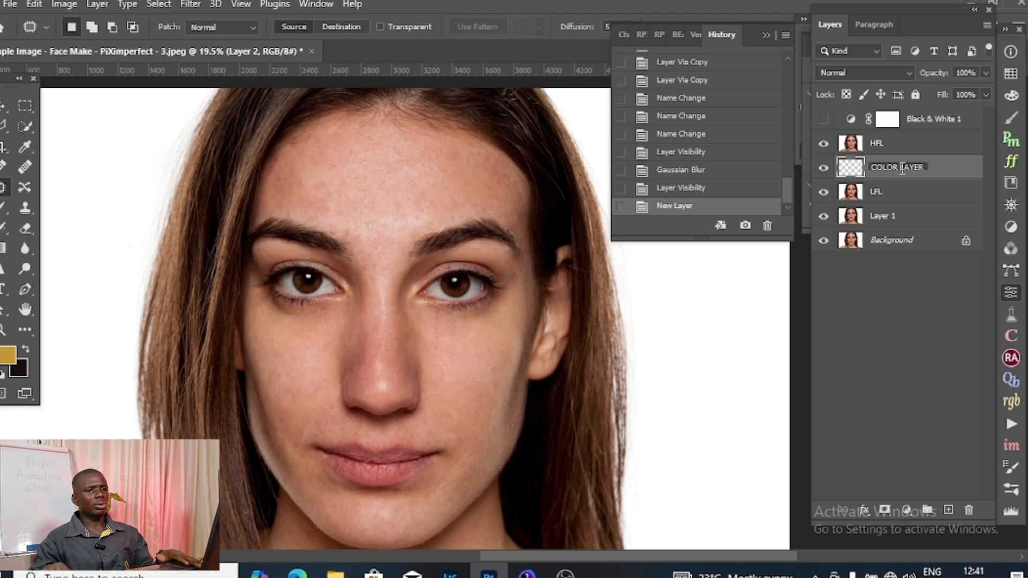
pyautogui.click(900, 168)
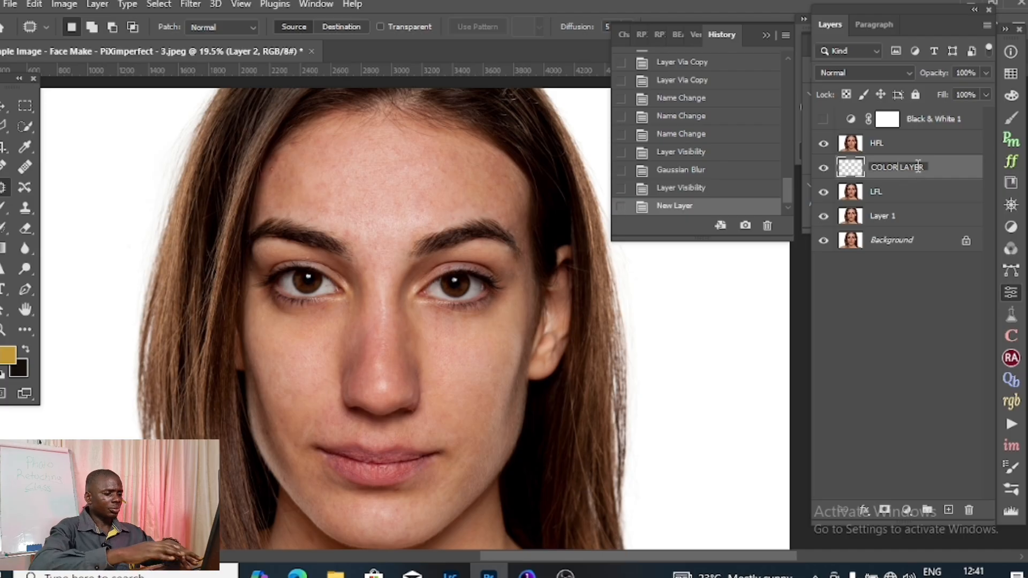
pyautogui.write('TONE')
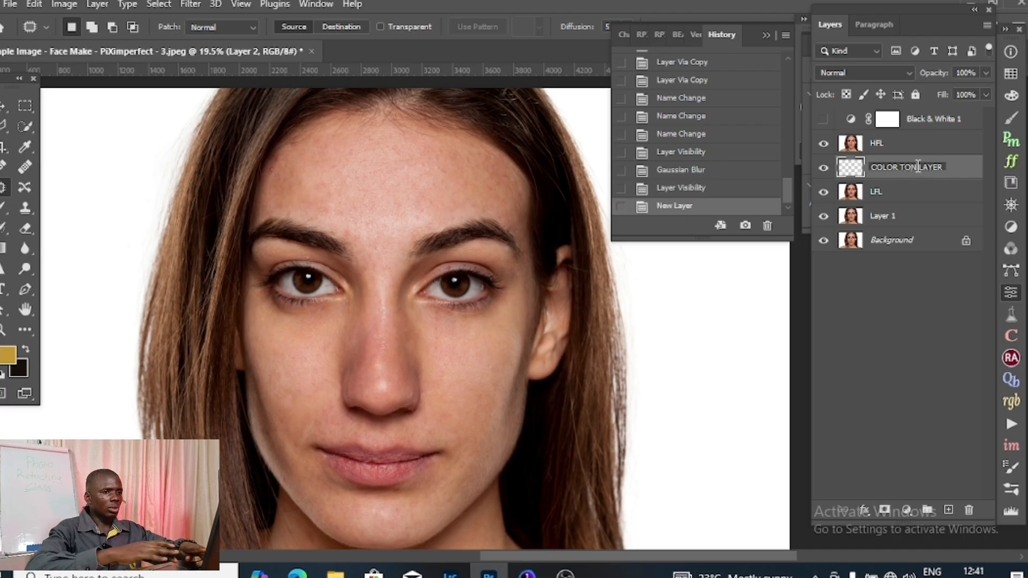
pyautogui.click(937, 213)
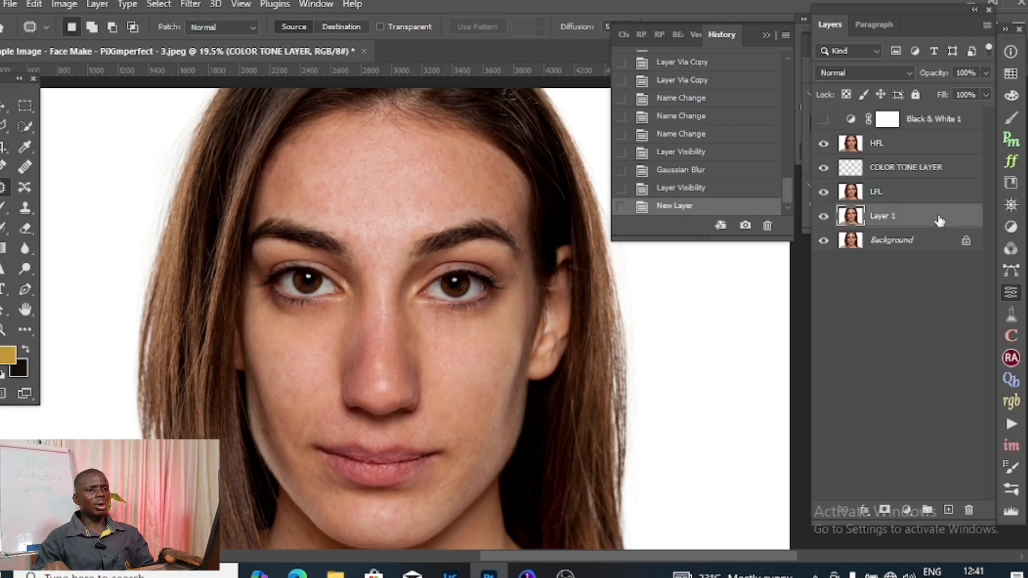
# Step: Group the HFL, COLOR TONE LAYER and LFL layers and name the group FREQ_SAP
pyautogui.click(912, 152)
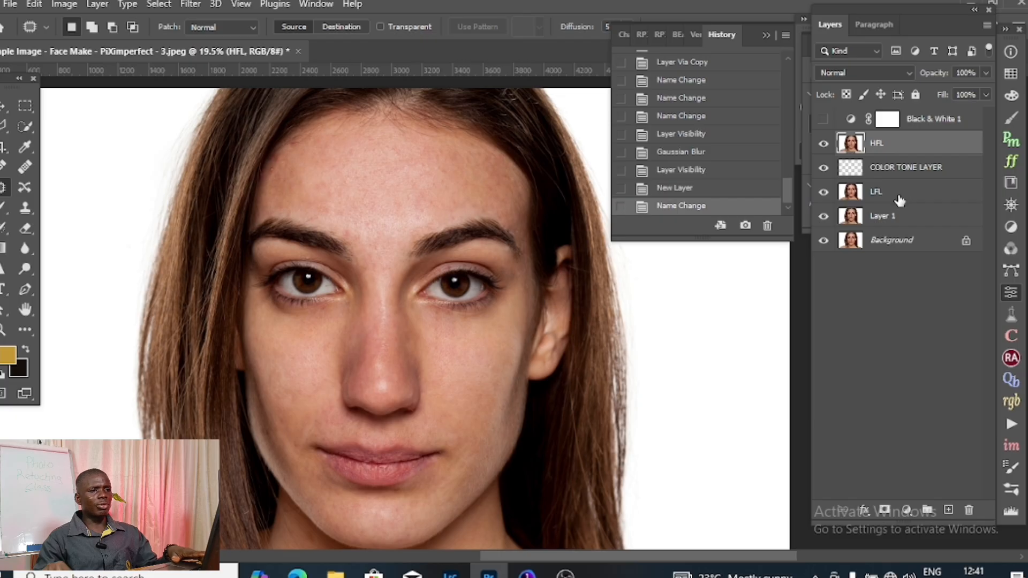
pyautogui.keyDown('shift'); pyautogui.click(899, 200); pyautogui.keyUp('shift')
pyautogui.hotkey('ctrl', 'g')
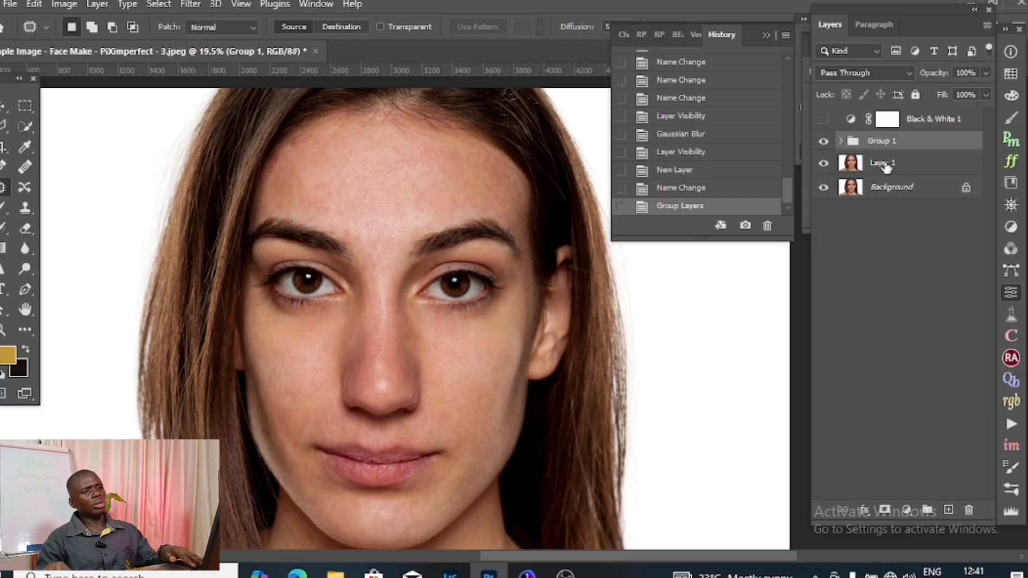
pyautogui.doubleClick(897, 142)
pyautogui.press('BackSpace')
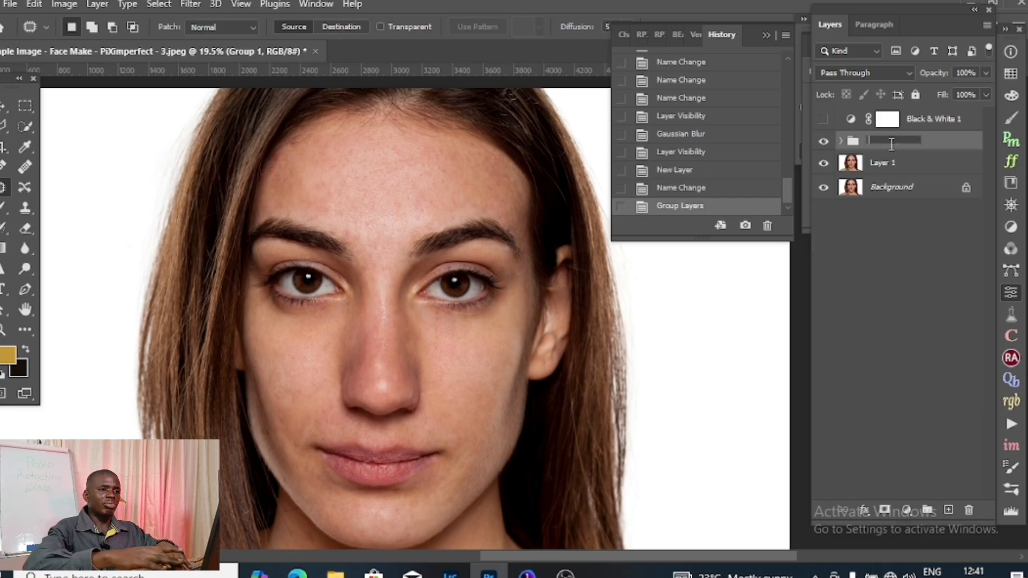
pyautogui.write('FR')
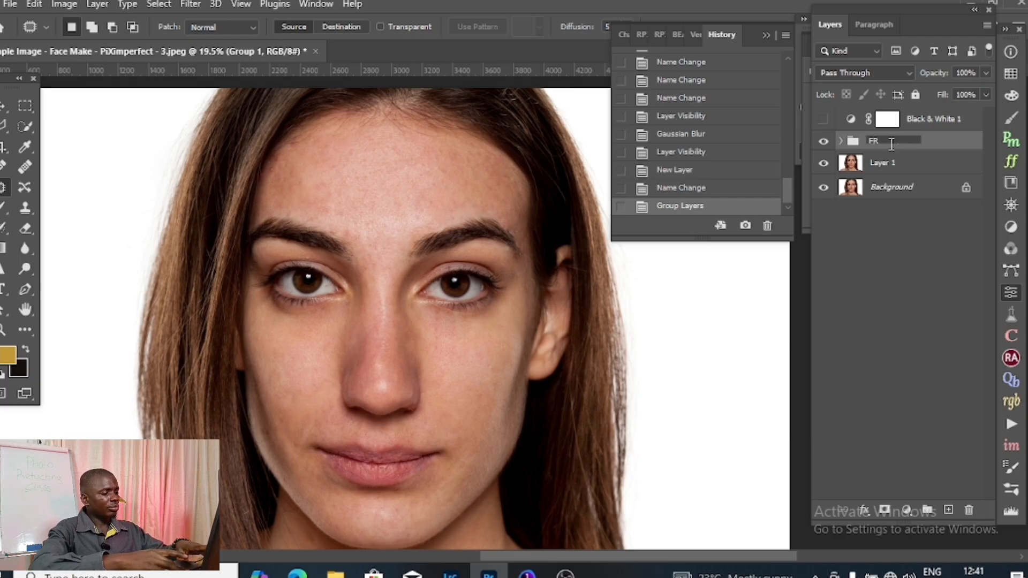
pyautogui.write('EQ')
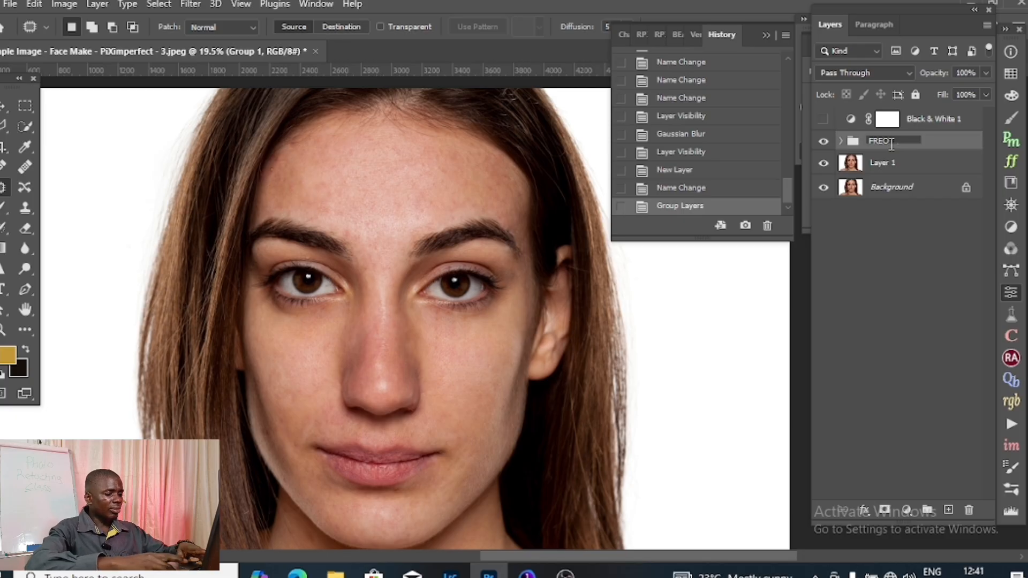
pyautogui.write('SE')
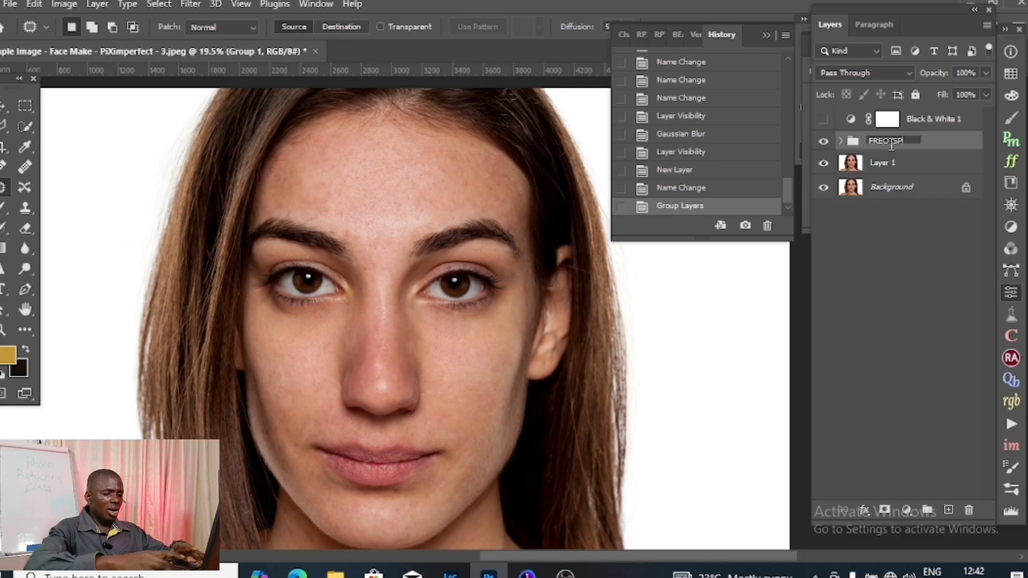
pyautogui.press('BackSpace')
pyautogui.write('EP')
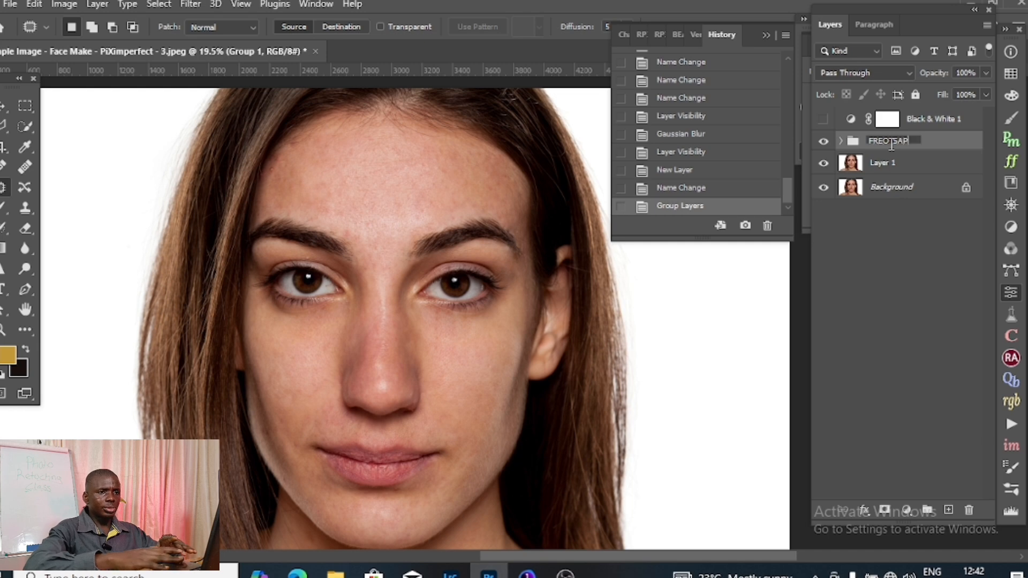
pyautogui.click(910, 286)
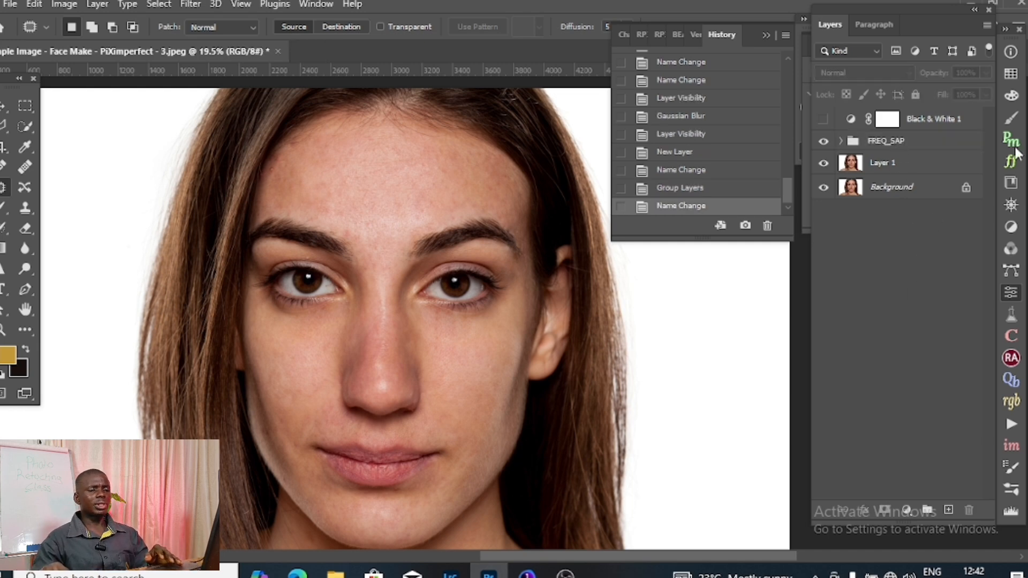
# Step: Apply the LFL layer's image to the HFL layer with Subtract blending, scale 2 and offset 120
pyautogui.click(840, 141)
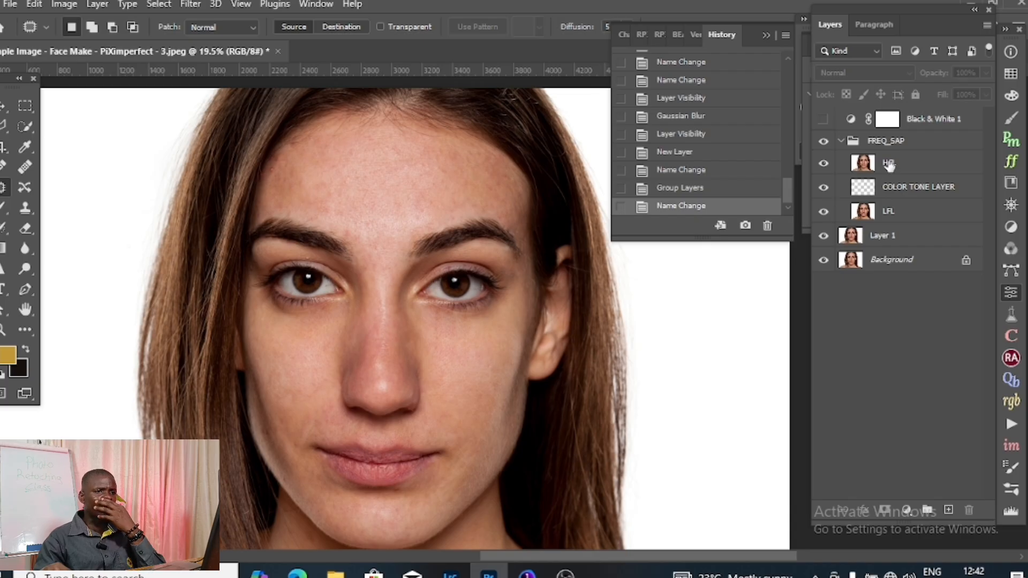
pyautogui.click(890, 165)
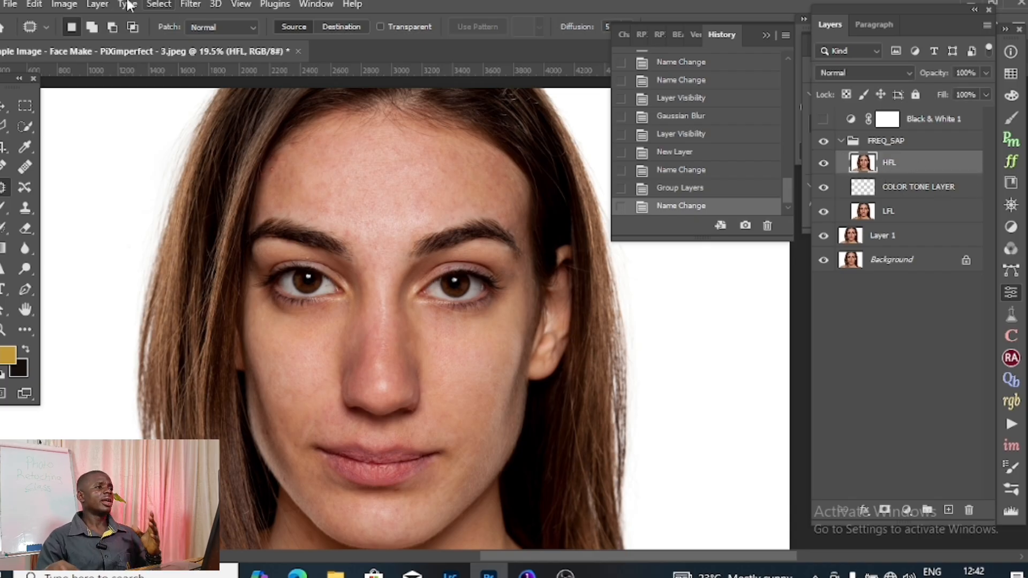
pyautogui.click(61, 6)
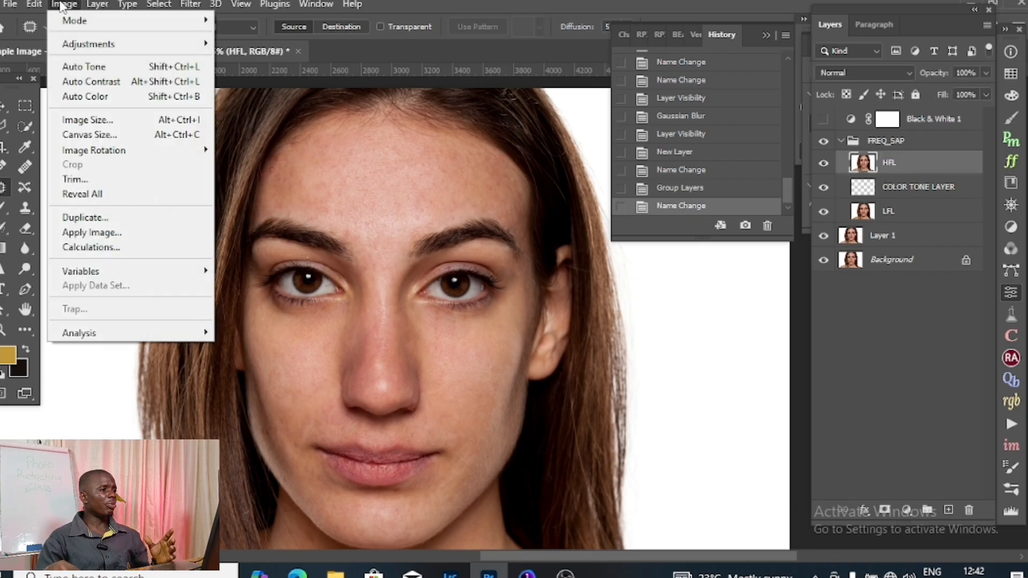
pyautogui.click(83, 233)
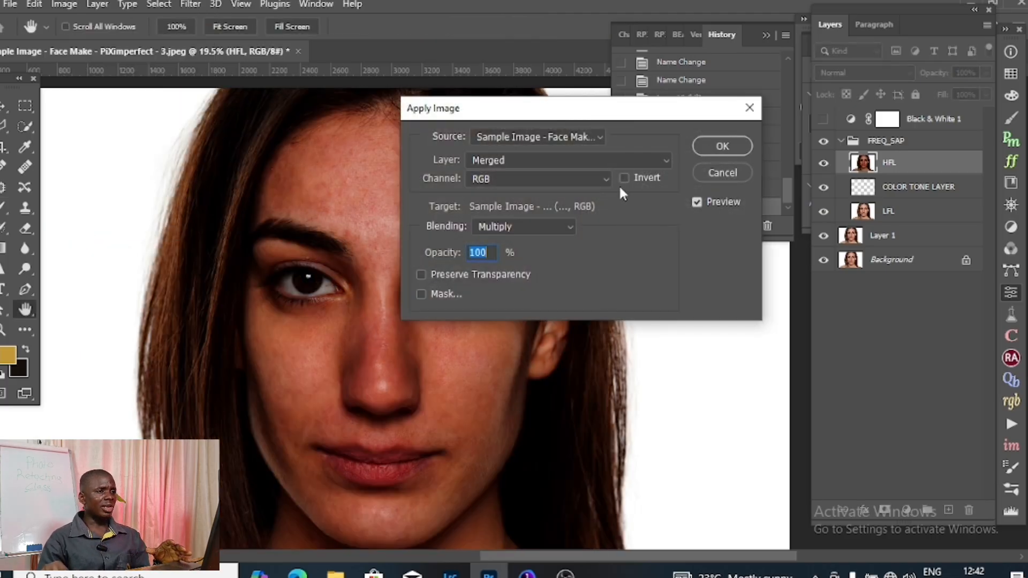
pyautogui.click(658, 163)
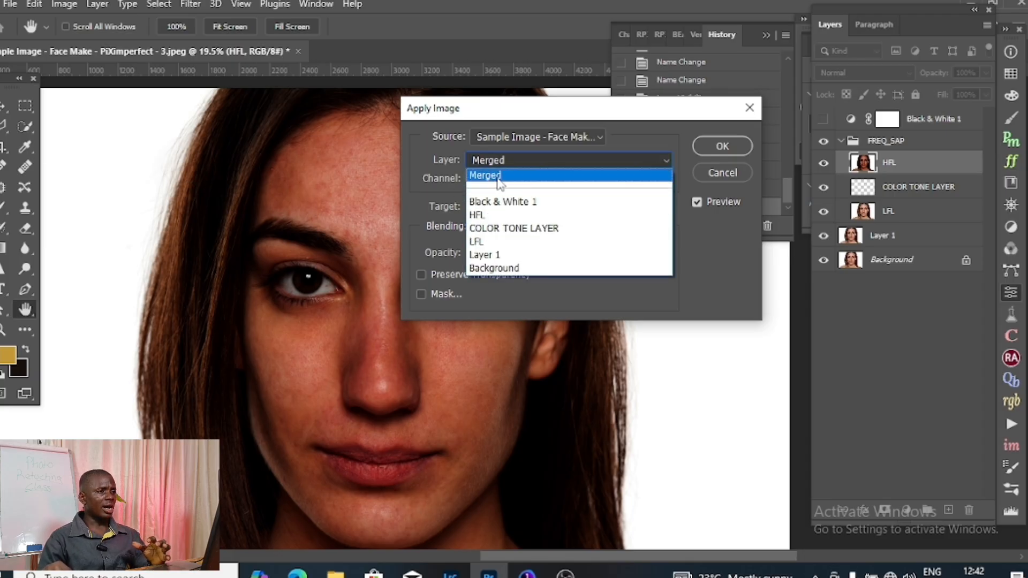
pyautogui.click(487, 242)
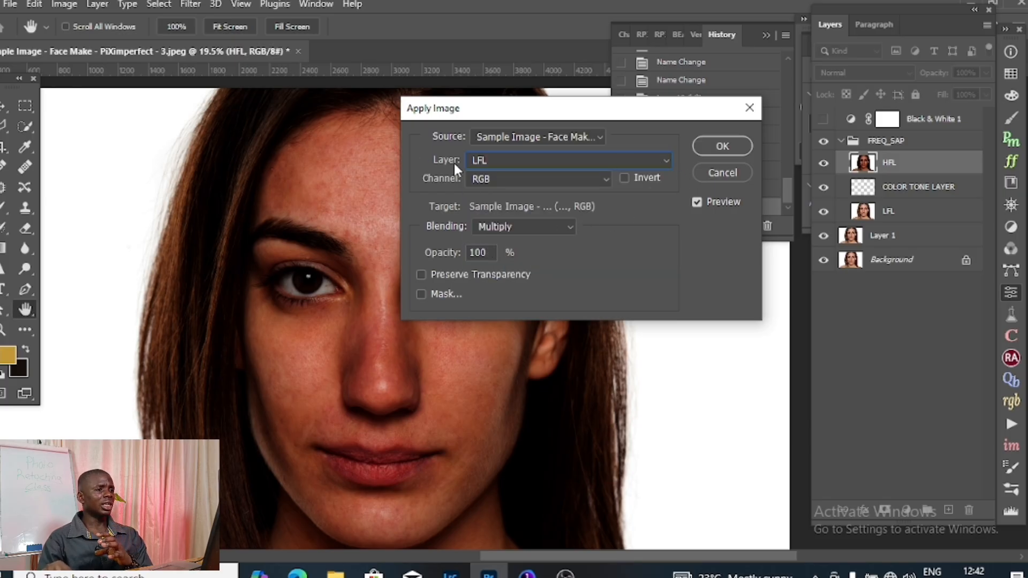
pyautogui.click(571, 227)
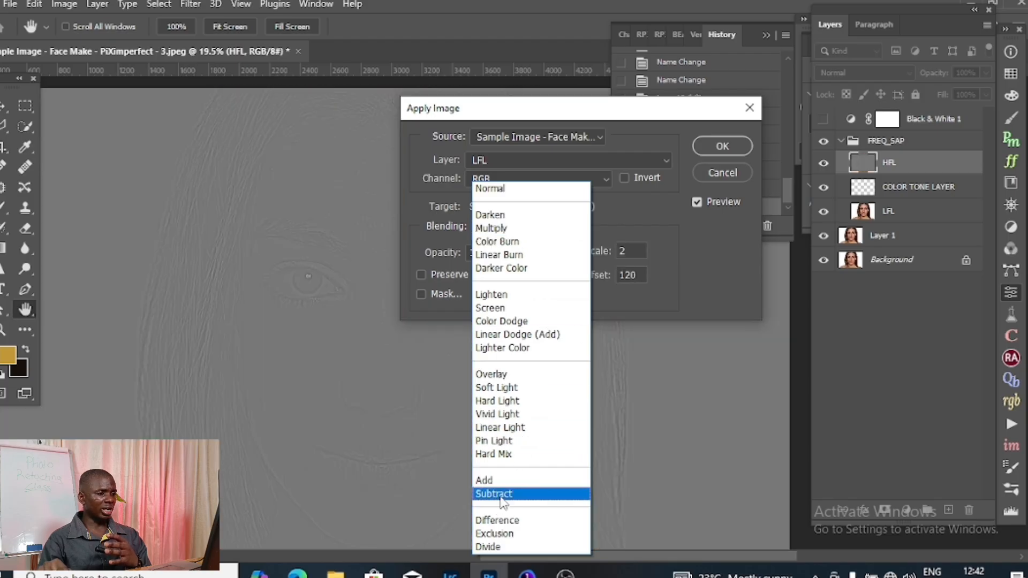
pyautogui.click(503, 494)
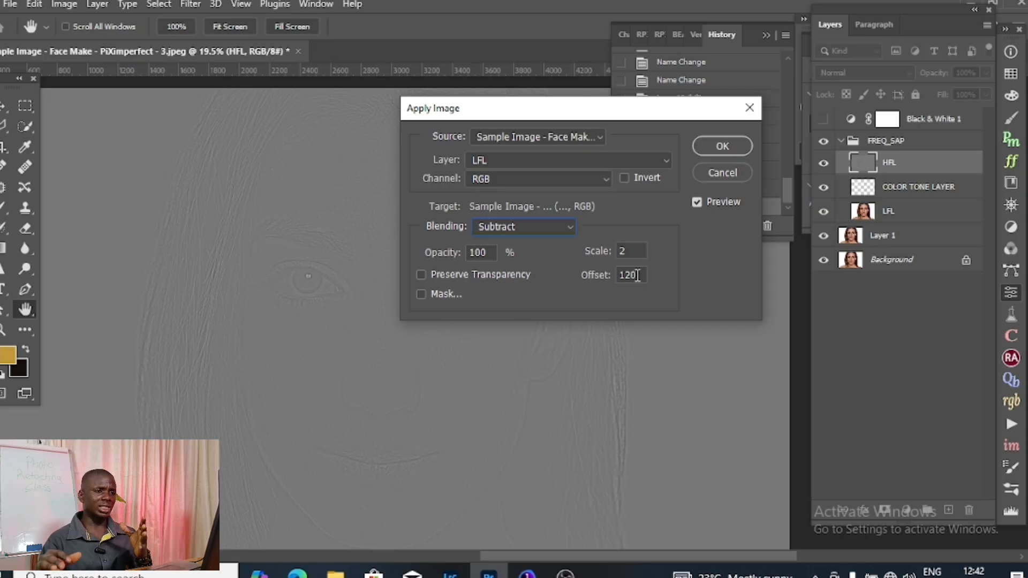
pyautogui.click(722, 145)
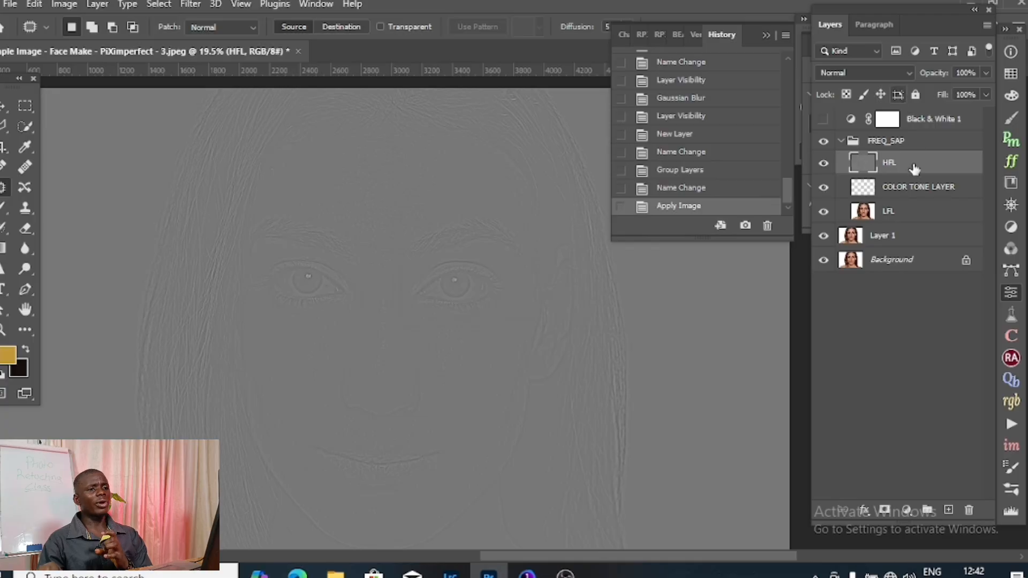
# Step: Set the HFL layer's blend mode to Linear Light
pyautogui.click(904, 72)
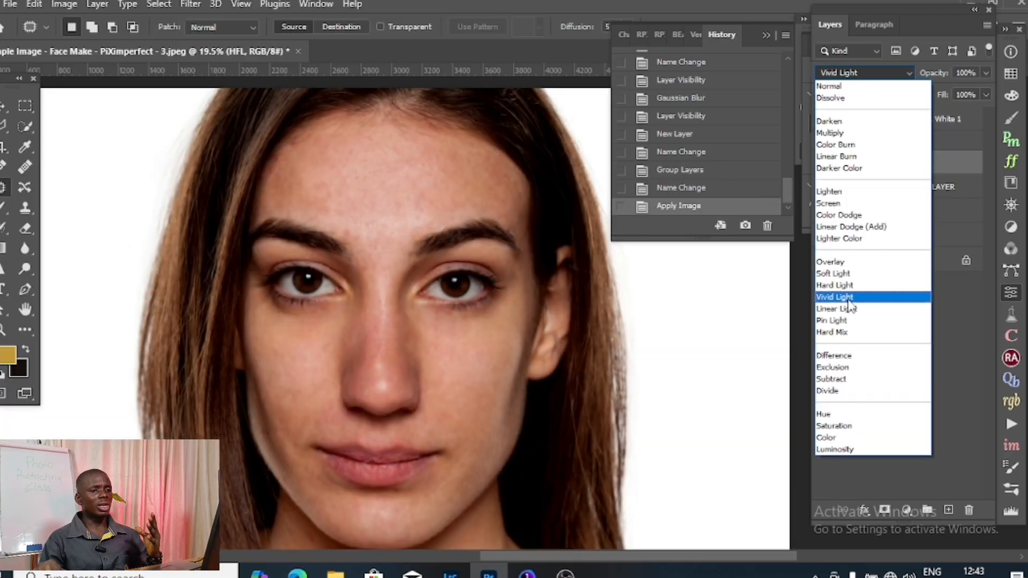
pyautogui.click(850, 310)
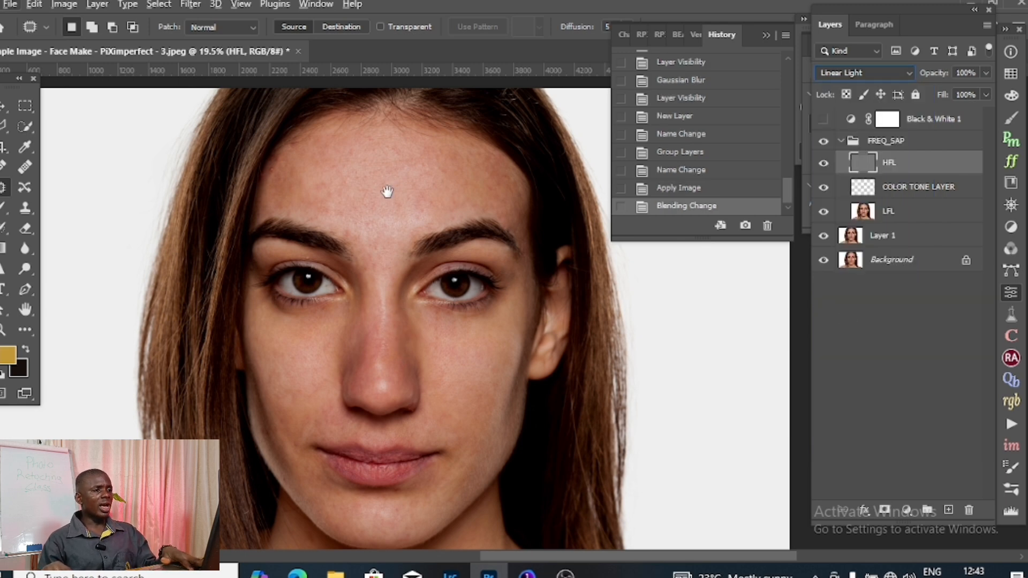
pyautogui.scroll(3, 429, 246)
pyautogui.scroll(2, 449, 241)
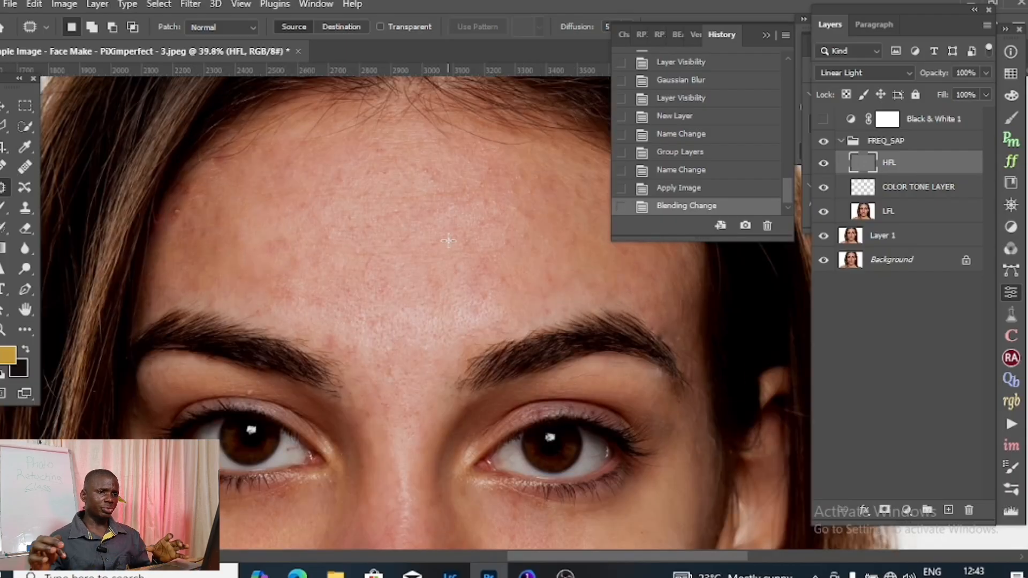
# Step: Hide the HFL layer and show the Black & White 1 adjustment layer to expose uneven skin tones
pyautogui.click(823, 164)
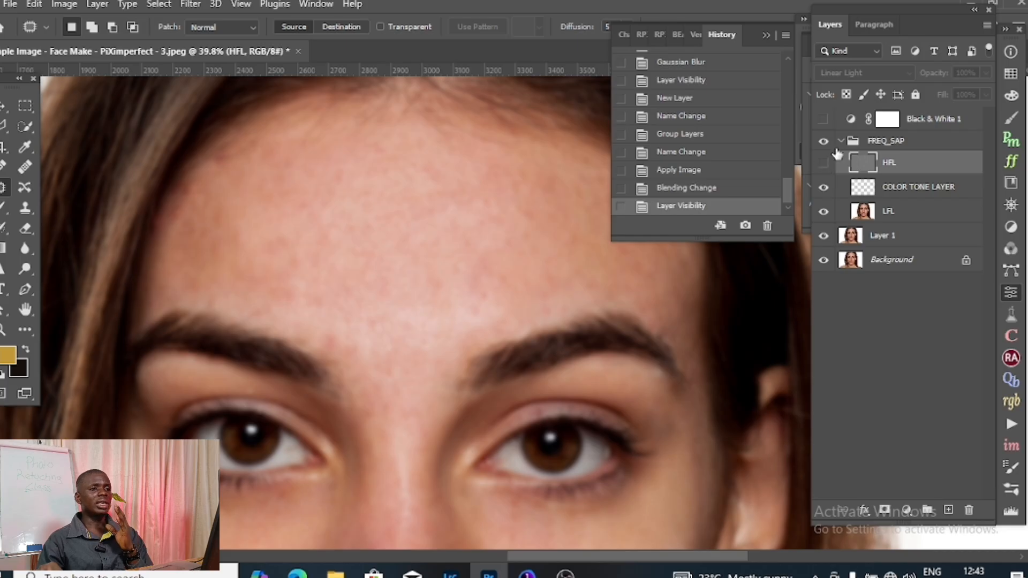
pyautogui.click(823, 120)
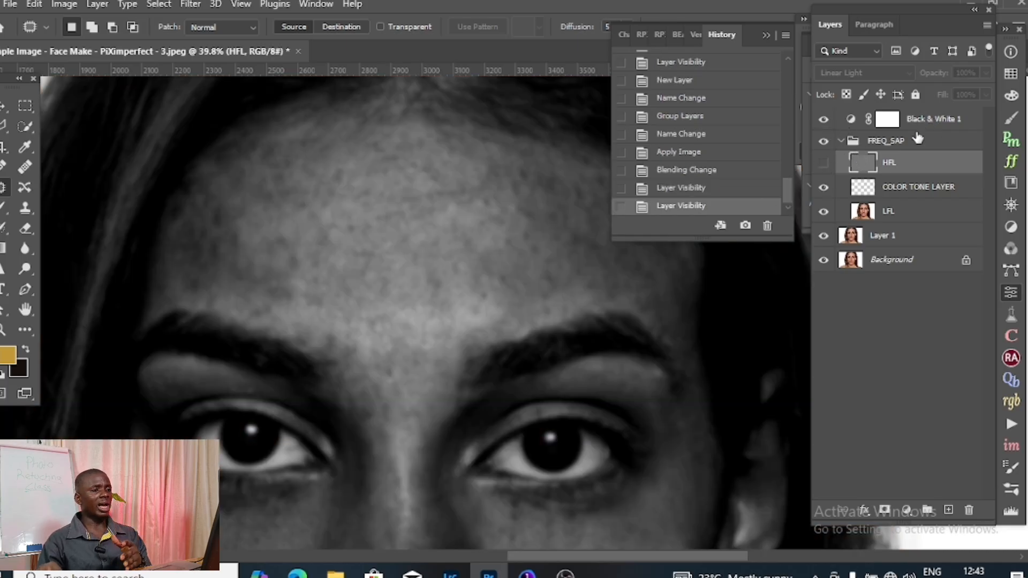
pyautogui.moveTo(535, 364); pyautogui.dragTo(501, 320)
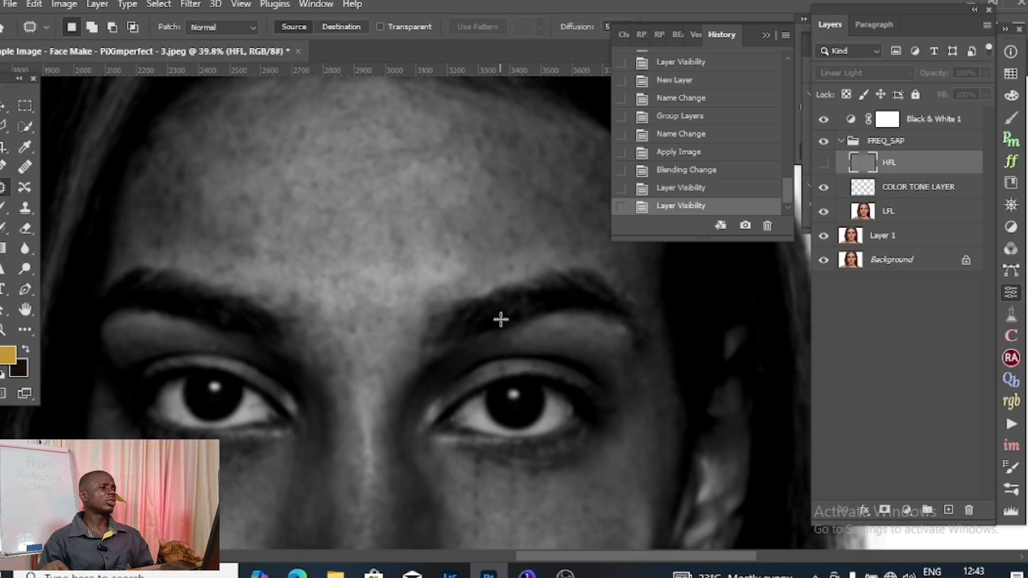
# Step: Choose the Mixer Brush, make LFL the active layer and enlarge the brush to 150 px
pyautogui.click(4, 207)
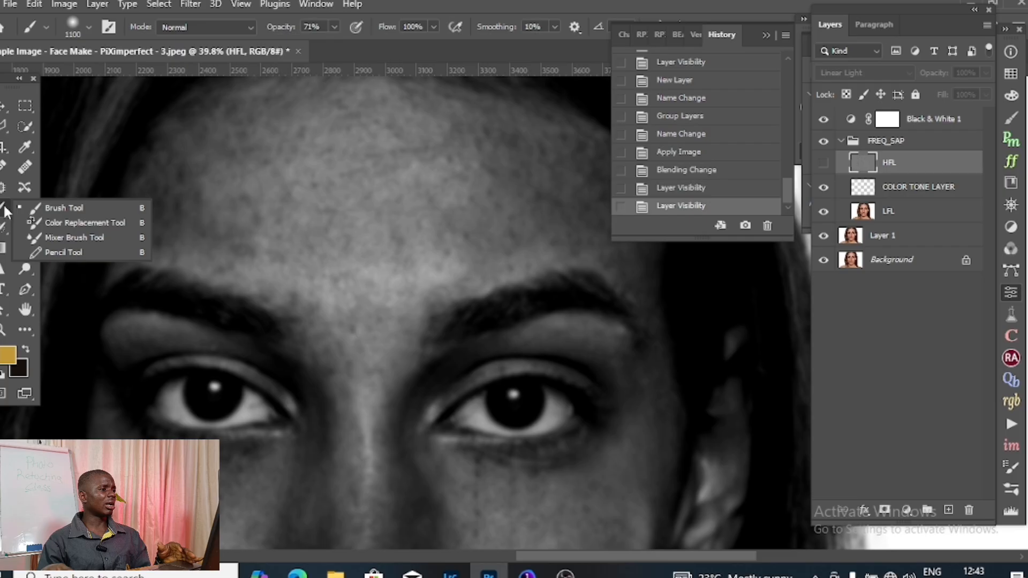
pyautogui.click(56, 235)
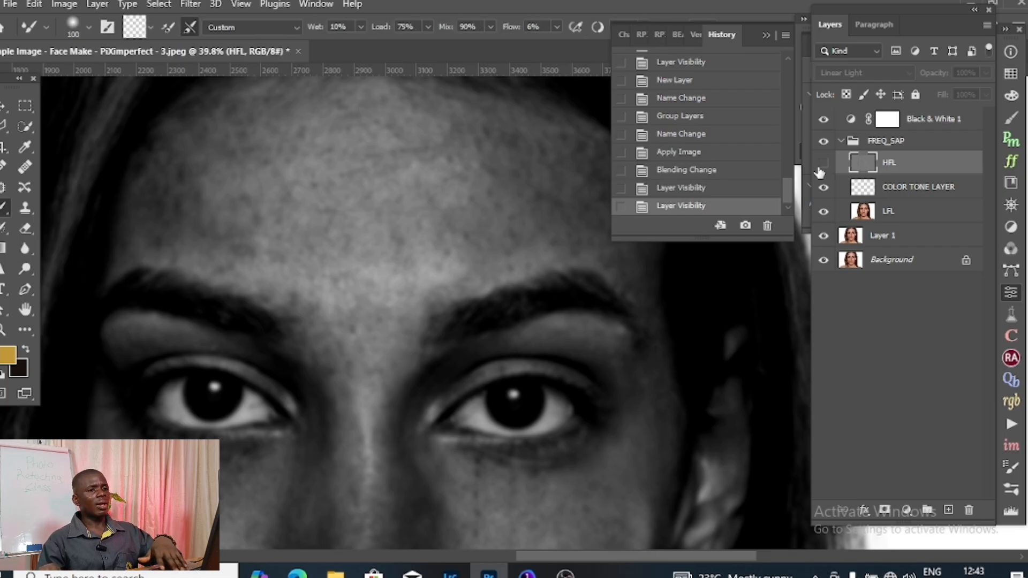
pyautogui.click(888, 213)
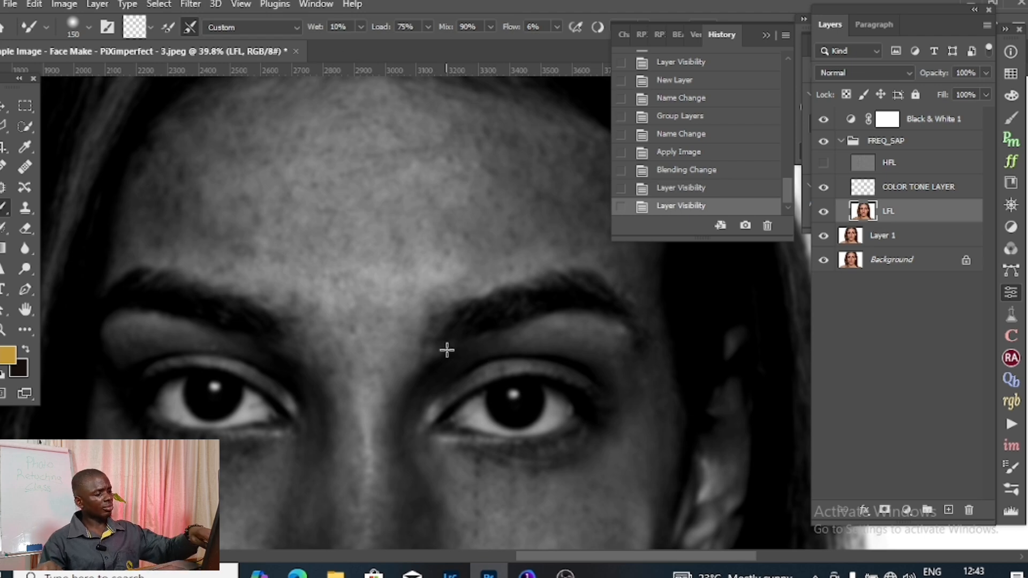
pyautogui.press(']')
pyautogui.press(']')
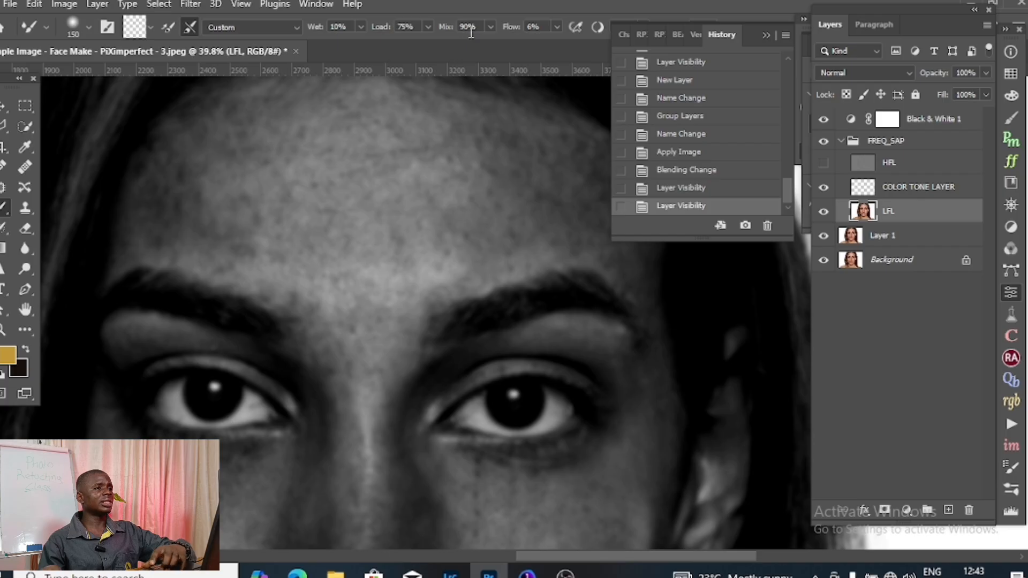
# Step: Set the Mixer Brush flow to 10% and its hardness to 8%
pyautogui.click(533, 28)
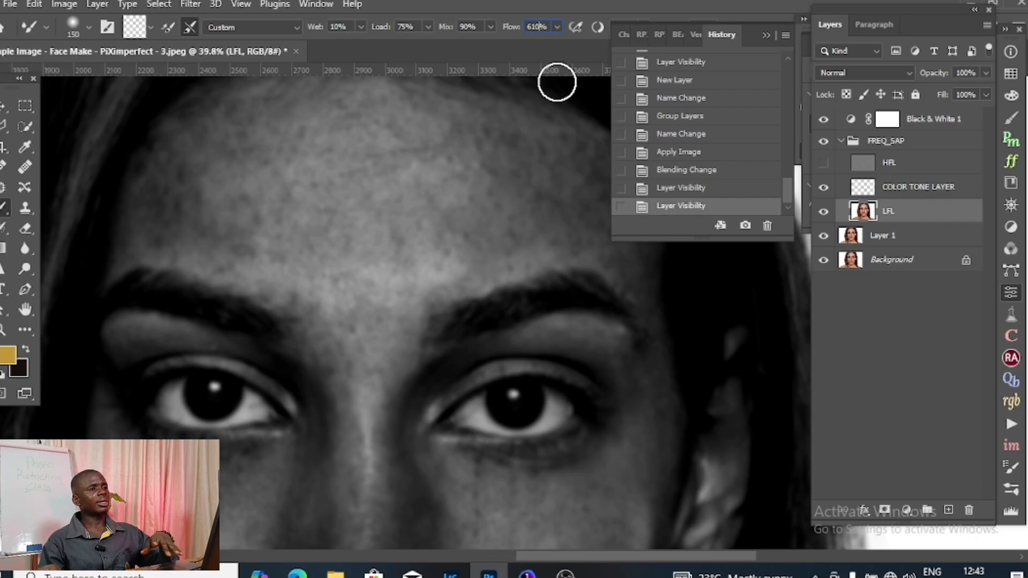
pyautogui.write('6')
pyautogui.press('Return')
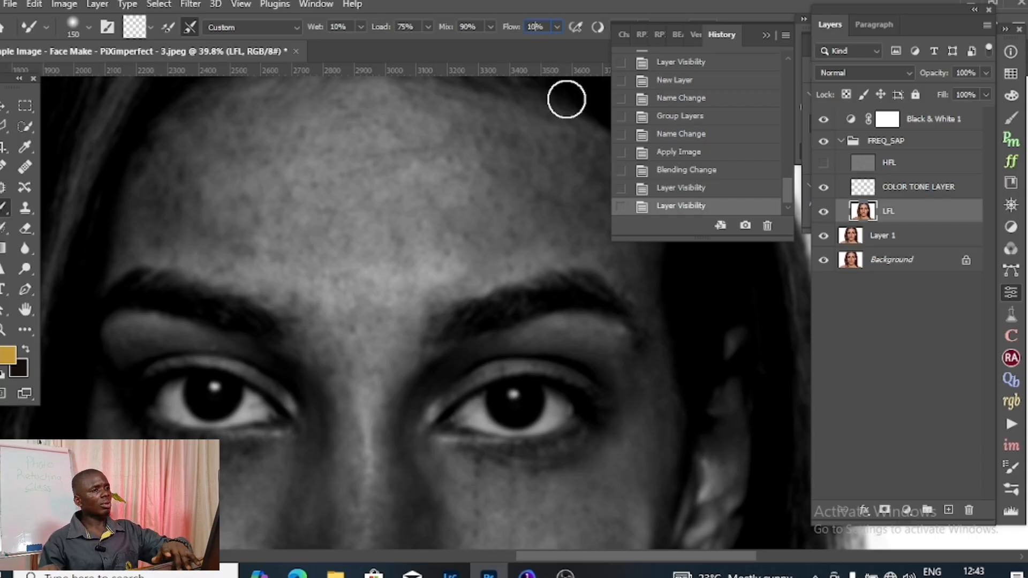
pyautogui.press('1')
pyautogui.click(89, 27)
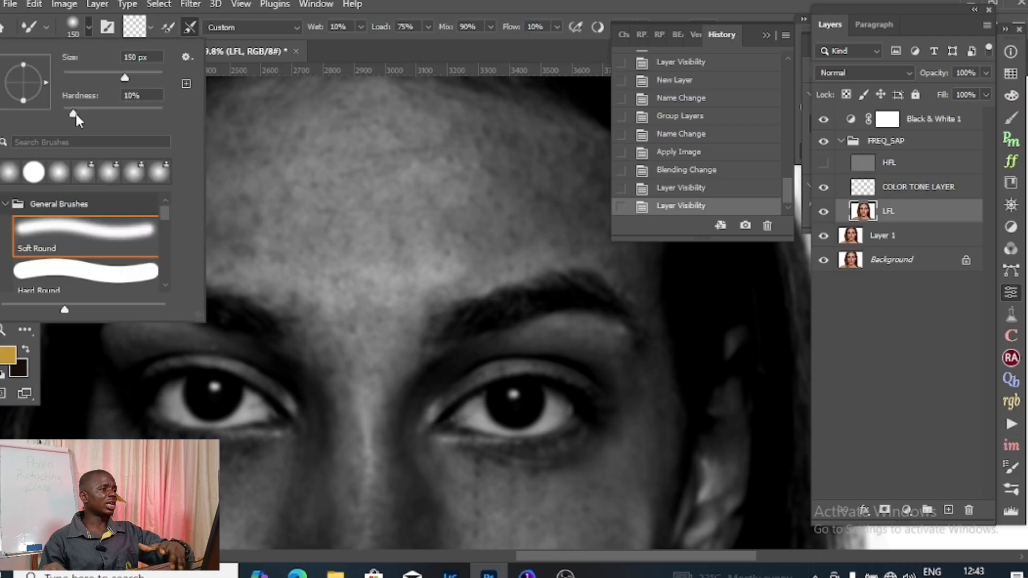
pyautogui.moveTo(75, 113)
pyautogui.mouseDown()
pyautogui.moveTo(52, 122)
pyautogui.moveTo(74, 114)
pyautogui.mouseUp()
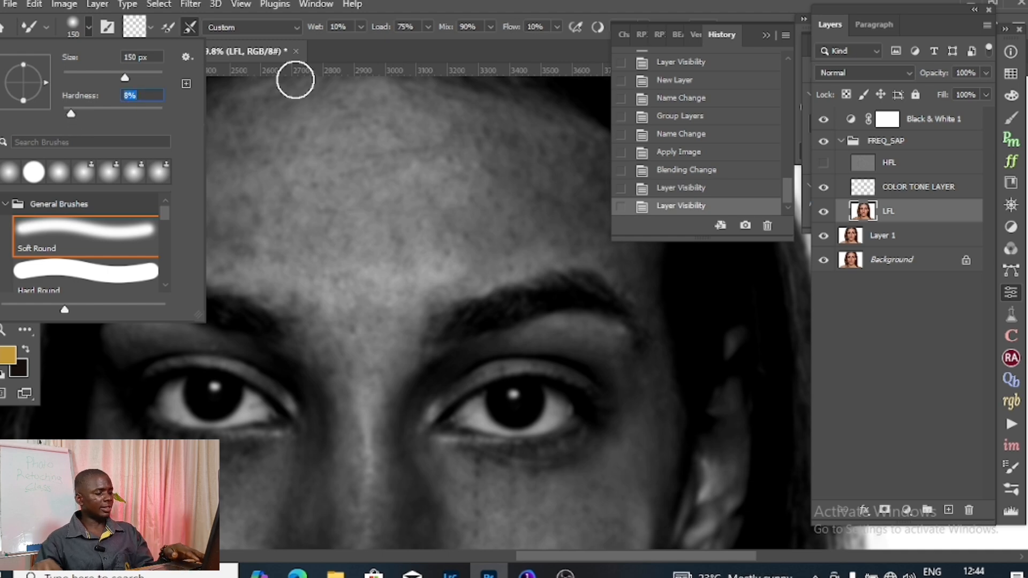
# Step: Smooth the blotchy tones on the image-left side of the forehead on the LFL layer with Mixer Brush strokes
pyautogui.click(340, 191)
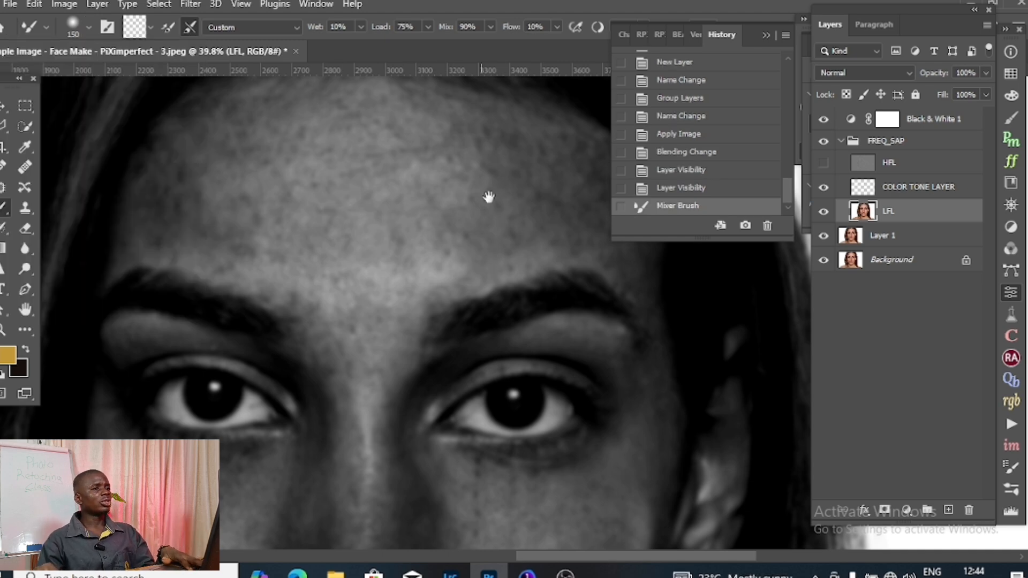
pyautogui.moveTo(489, 199); pyautogui.dragTo(450, 220)
pyautogui.scroll(3, 369, 254)
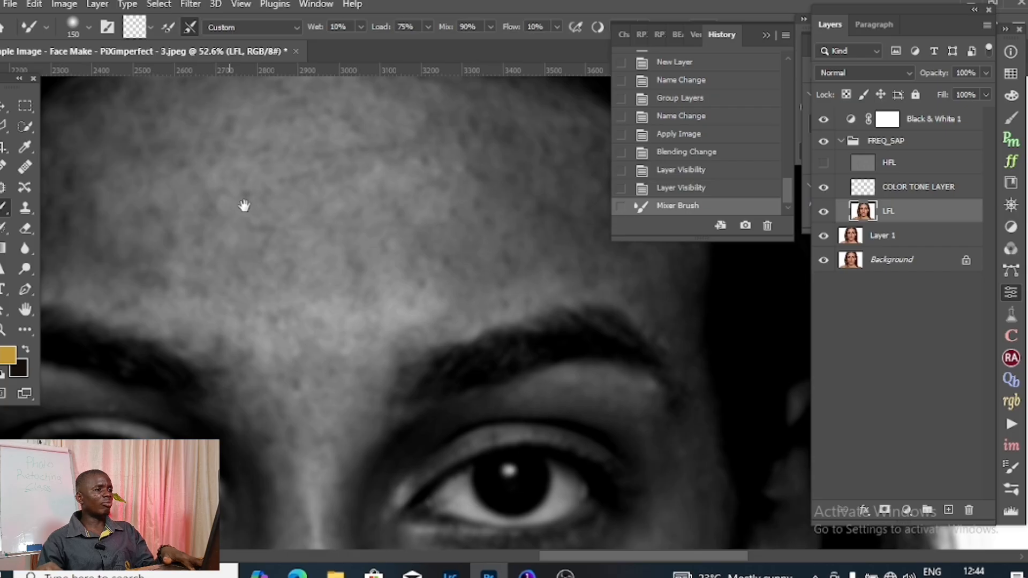
pyautogui.moveTo(243, 206)
pyautogui.mouseDown()
pyautogui.moveTo(348, 283)
pyautogui.moveTo(271, 282)
pyautogui.moveTo(258, 304)
pyautogui.moveTo(238, 273)
pyautogui.moveTo(241, 291)
pyautogui.moveTo(262, 257)
pyautogui.mouseUp()
pyautogui.scroll(-4, 357, 273)
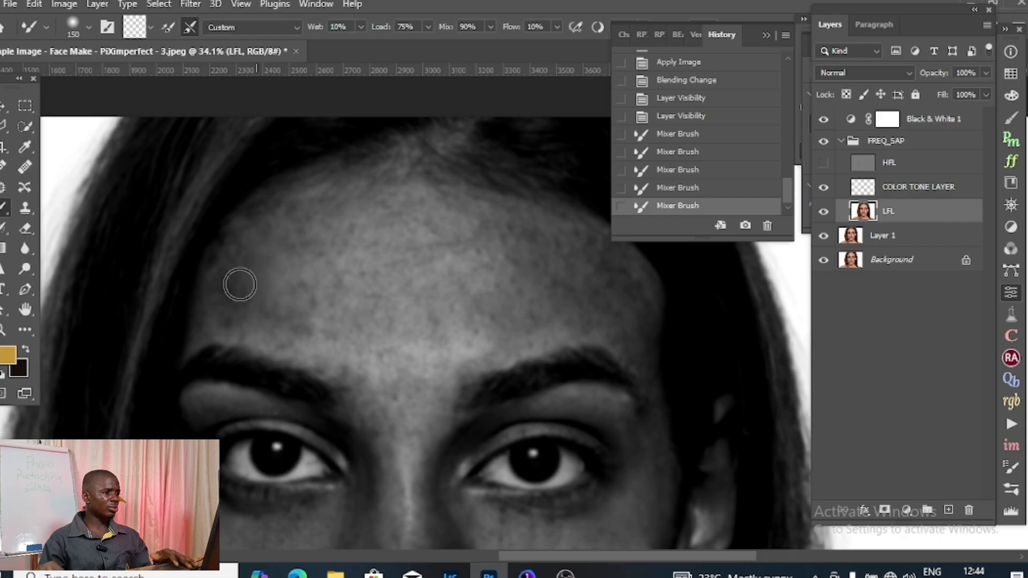
pyautogui.moveTo(228, 277)
pyautogui.mouseDown()
pyautogui.moveTo(236, 312)
pyautogui.moveTo(267, 295)
pyautogui.mouseUp()
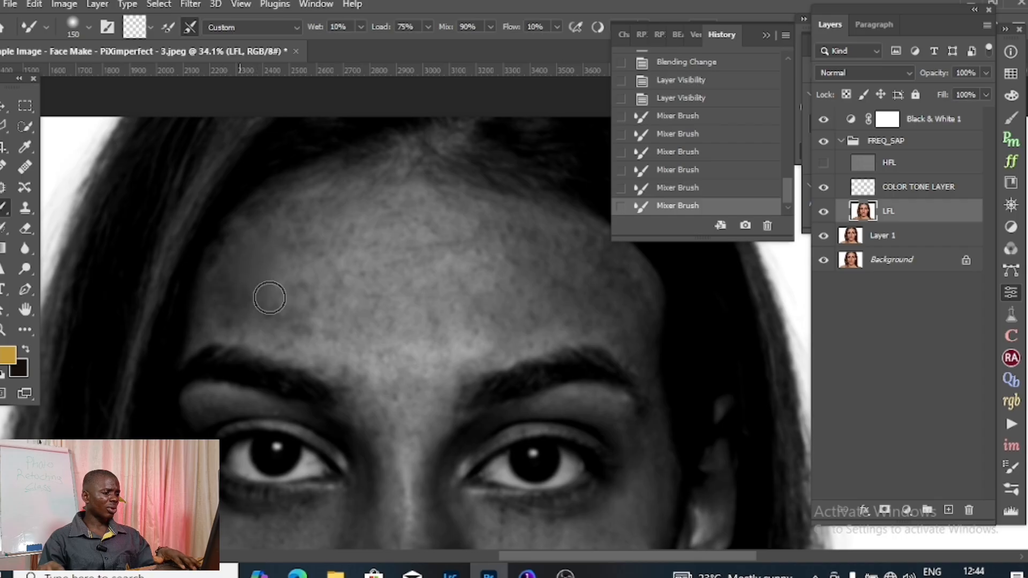
pyautogui.scroll(2, 253, 312)
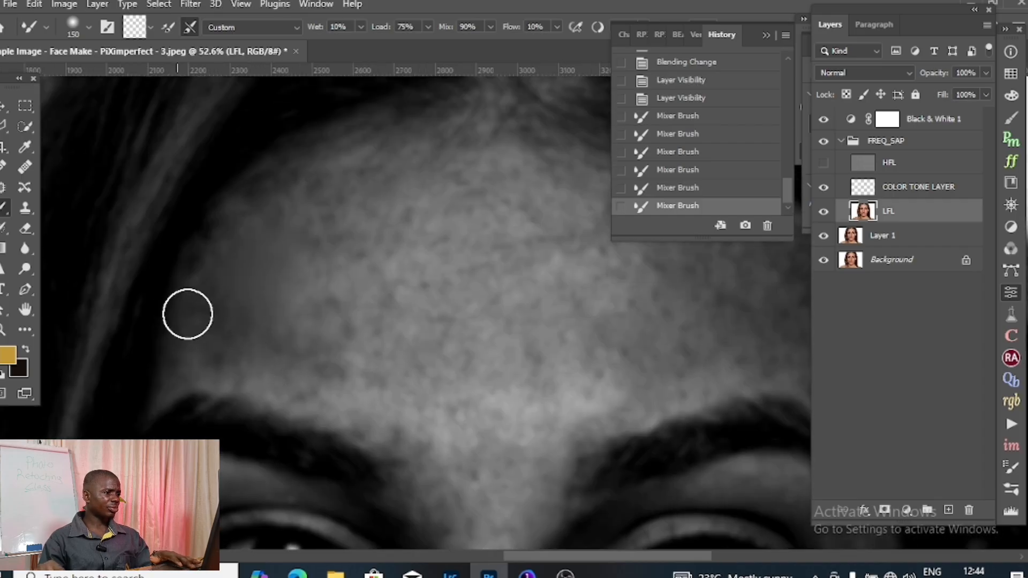
pyautogui.moveTo(204, 354)
pyautogui.mouseDown()
pyautogui.moveTo(202, 326)
pyautogui.moveTo(224, 348)
pyautogui.moveTo(264, 299)
pyautogui.mouseUp()
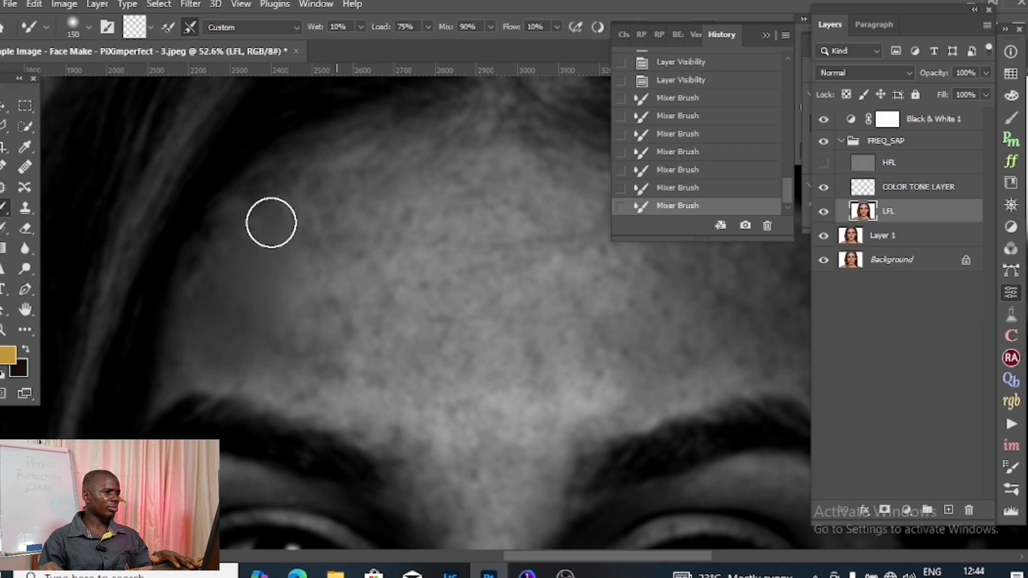
pyautogui.moveTo(343, 213)
pyautogui.mouseDown()
pyautogui.moveTo(321, 209)
pyautogui.moveTo(380, 168)
pyautogui.moveTo(322, 197)
pyautogui.mouseUp()
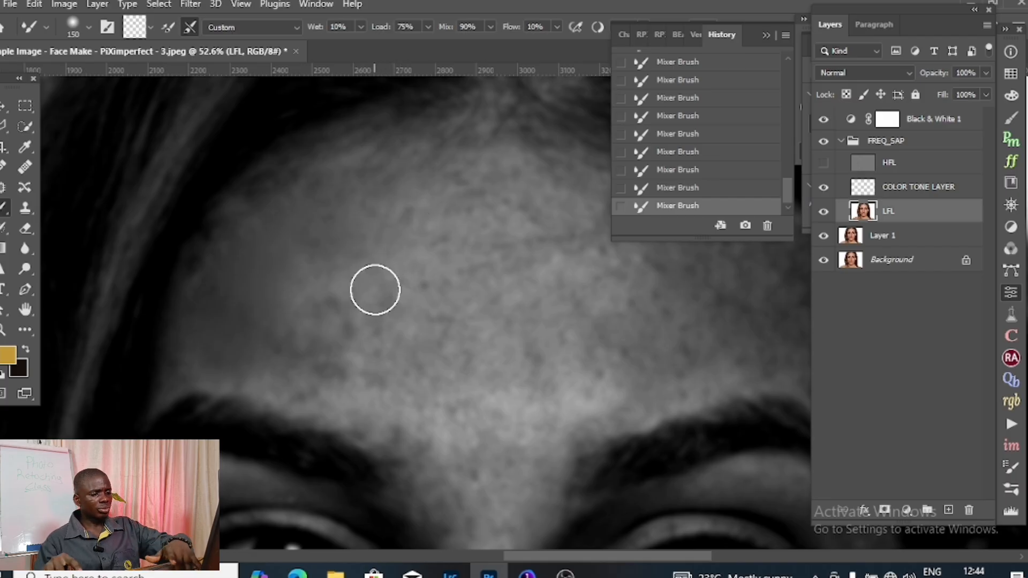
# Step: Enlarge the Mixer Brush to 200 px and blend the skin tones towards the centre and upper forehead
pyautogui.press(']')
pyautogui.press(']')
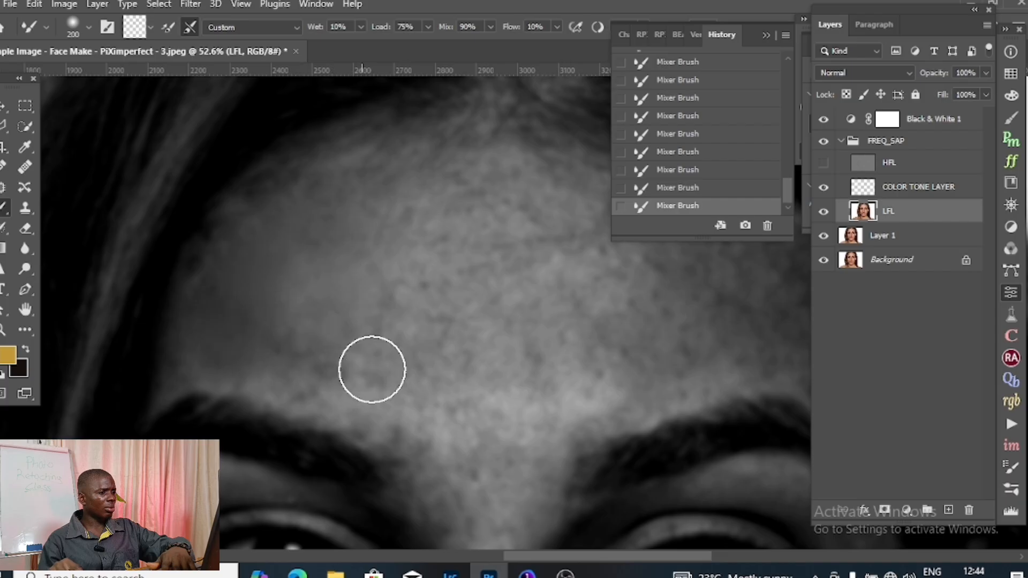
pyautogui.moveTo(371, 367)
pyautogui.mouseDown()
pyautogui.moveTo(317, 368)
pyautogui.moveTo(408, 398)
pyautogui.moveTo(283, 363)
pyautogui.moveTo(319, 334)
pyautogui.moveTo(319, 288)
pyautogui.moveTo(348, 223)
pyautogui.moveTo(328, 193)
pyautogui.moveTo(362, 190)
pyautogui.moveTo(329, 200)
pyautogui.moveTo(341, 203)
pyautogui.moveTo(388, 161)
pyautogui.moveTo(413, 153)
pyautogui.moveTo(341, 235)
pyautogui.moveTo(397, 201)
pyautogui.moveTo(407, 211)
pyautogui.moveTo(402, 223)
pyautogui.moveTo(375, 223)
pyautogui.moveTo(394, 183)
pyautogui.moveTo(369, 198)
pyautogui.moveTo(369, 156)
pyautogui.moveTo(368, 188)
pyautogui.moveTo(439, 192)
pyautogui.moveTo(388, 239)
pyautogui.moveTo(402, 247)
pyautogui.moveTo(462, 236)
pyautogui.moveTo(425, 217)
pyautogui.moveTo(461, 207)
pyautogui.moveTo(403, 235)
pyautogui.moveTo(416, 204)
pyautogui.moveTo(448, 181)
pyautogui.moveTo(377, 218)
pyautogui.moveTo(331, 200)
pyautogui.moveTo(327, 229)
pyautogui.moveTo(406, 229)
pyautogui.moveTo(476, 253)
pyautogui.moveTo(438, 243)
pyautogui.moveTo(417, 260)
pyautogui.moveTo(409, 253)
pyautogui.moveTo(429, 279)
pyautogui.moveTo(479, 253)
pyautogui.moveTo(434, 226)
pyautogui.moveTo(405, 243)
pyautogui.moveTo(425, 227)
pyautogui.moveTo(409, 228)
pyautogui.moveTo(498, 244)
pyautogui.moveTo(457, 254)
pyautogui.moveTo(479, 264)
pyautogui.moveTo(409, 268)
pyautogui.moveTo(410, 305)
pyautogui.moveTo(449, 328)
pyautogui.moveTo(432, 282)
pyautogui.moveTo(363, 257)
pyautogui.moveTo(321, 290)
pyautogui.moveTo(363, 260)
pyautogui.moveTo(361, 227)
pyautogui.moveTo(266, 332)
pyautogui.moveTo(321, 299)
pyautogui.mouseUp()
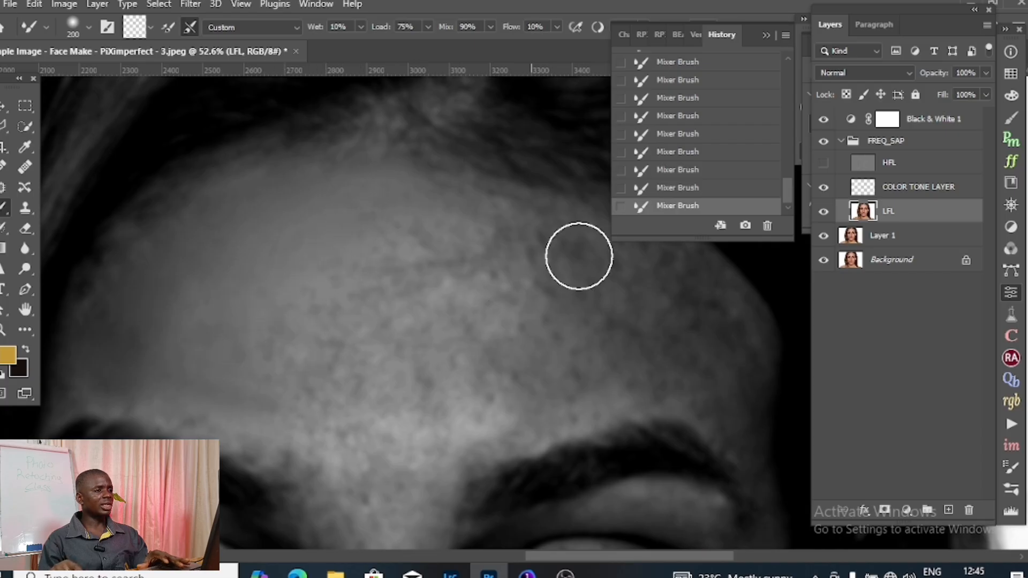
# Step: Hide Black & White 1, show HFL again, and toggle the FREQ_SAP group's visibility to compare the forehead before and after
pyautogui.click(824, 121)
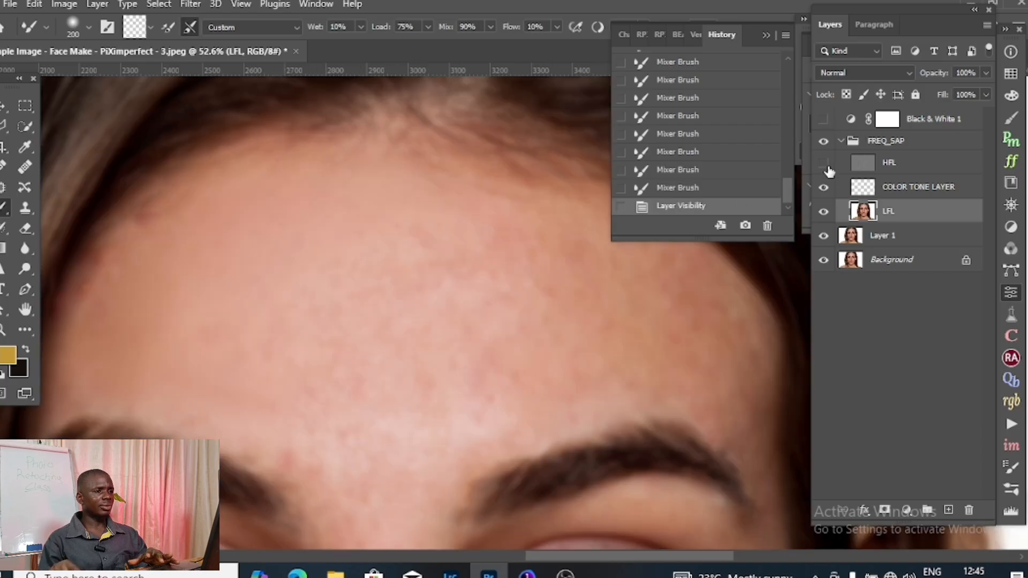
pyautogui.click(823, 169)
pyautogui.scroll(-1, 365, 271)
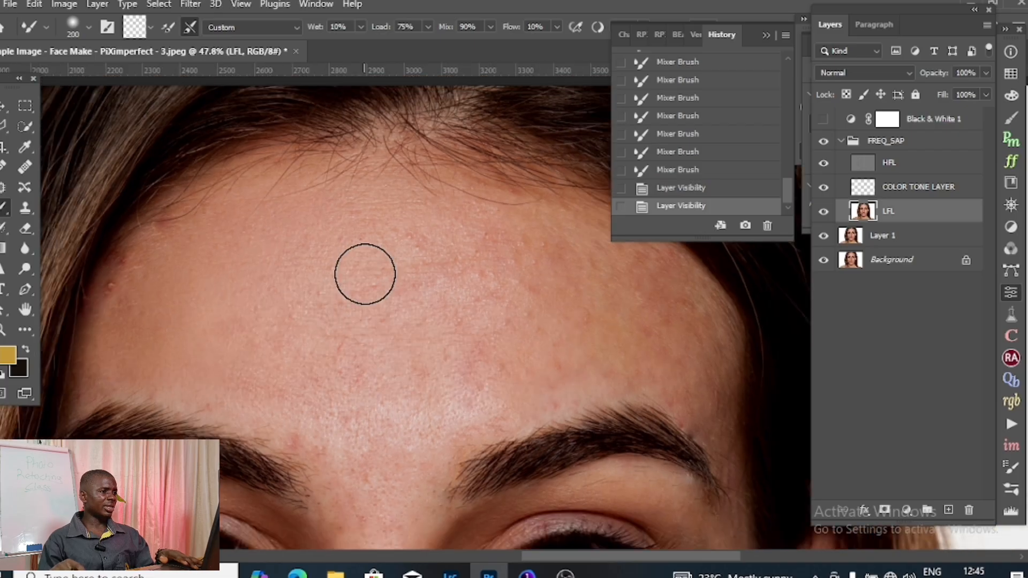
pyautogui.click(821, 143)
pyautogui.click(823, 143)
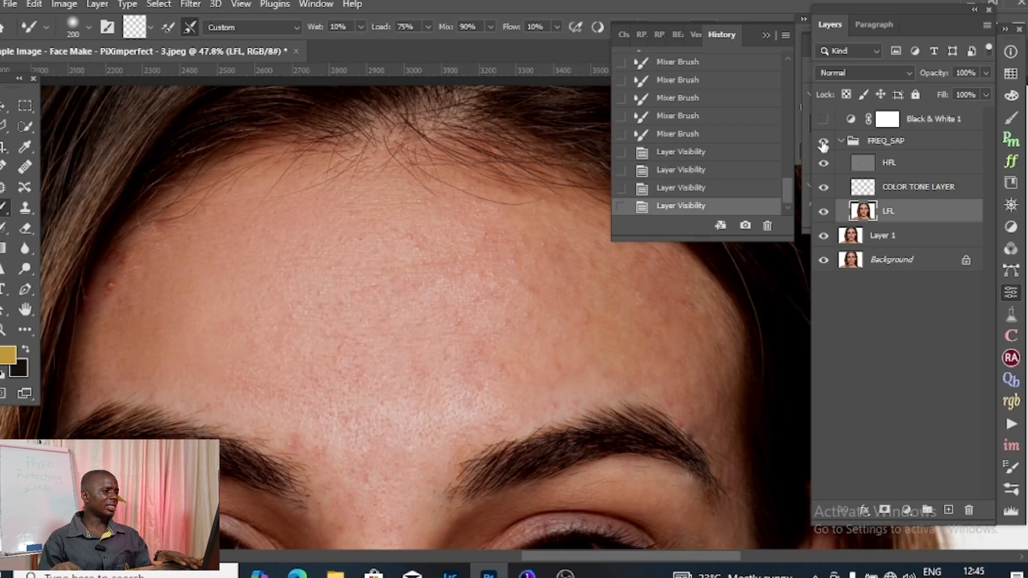
# Step: Show the Black & White 1 layer again and hide HFL to reveal the uneven tones on the forehead
pyautogui.scroll(7, 252, 291)
pyautogui.scroll(-7, 346, 299)
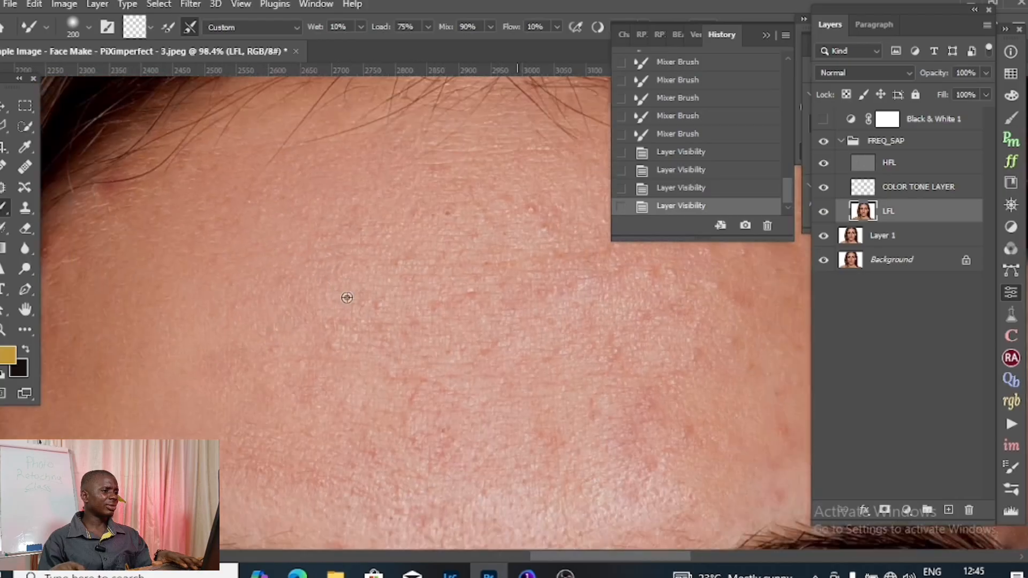
pyautogui.click(823, 121)
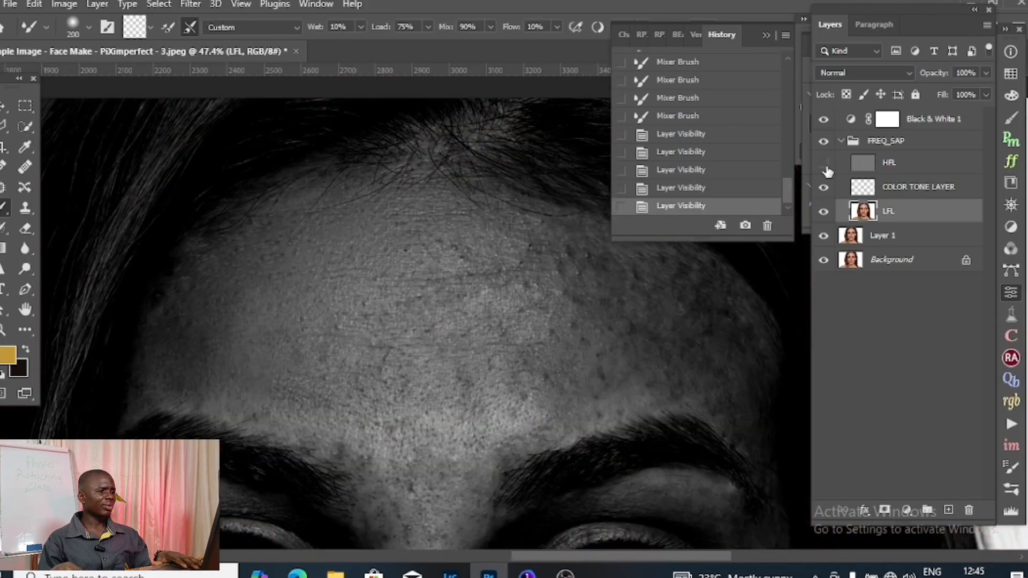
pyautogui.click(825, 163)
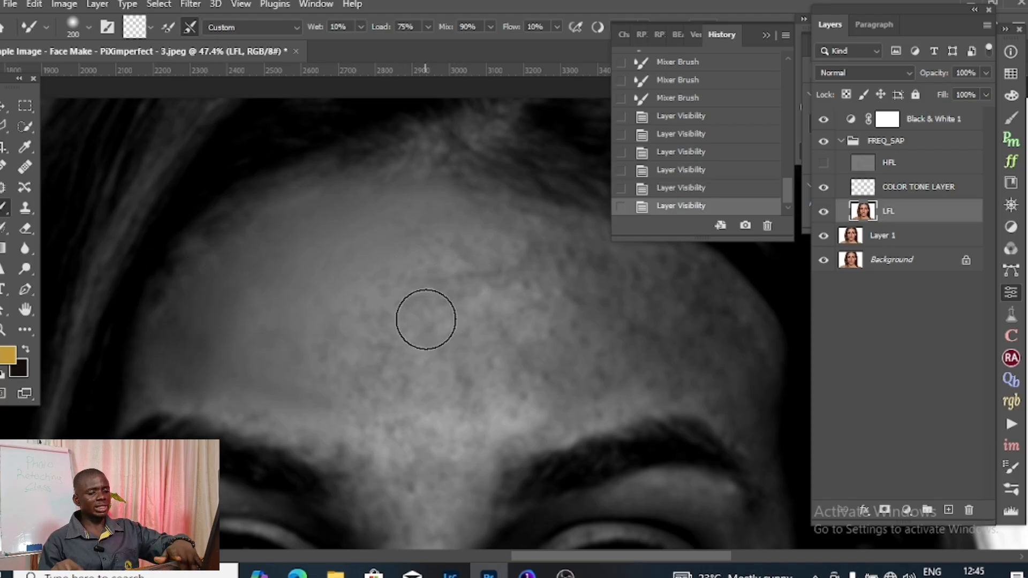
# Step: Set the Mixer Brush size to 300 px and blend the remaining forehead tones on the LFL layer
pyautogui.press('[')
pyautogui.press('[')
pyautogui.press('[')
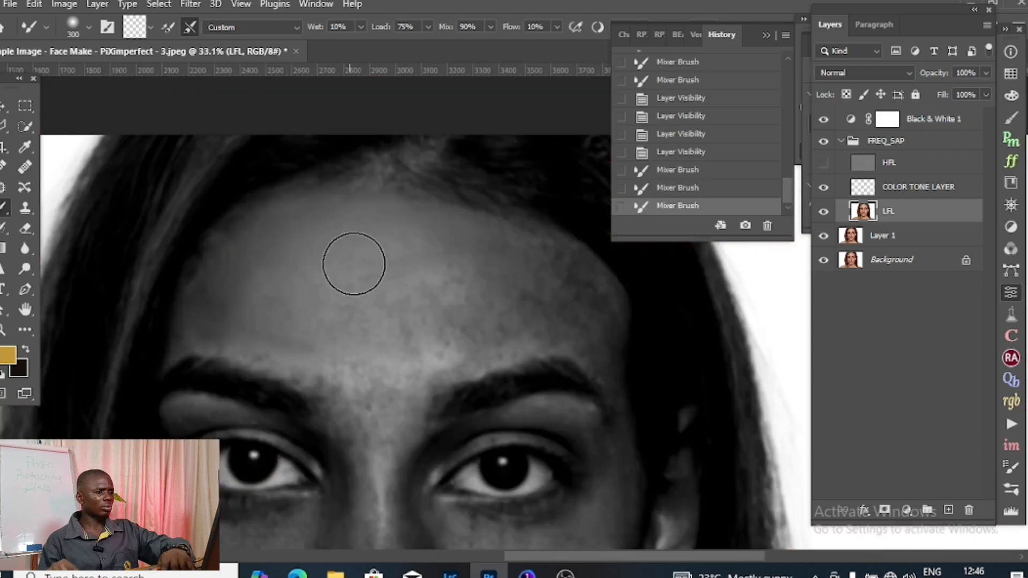
pyautogui.moveTo(353, 264)
pyautogui.mouseDown()
pyautogui.moveTo(346, 291)
pyautogui.moveTo(360, 275)
pyautogui.mouseUp()
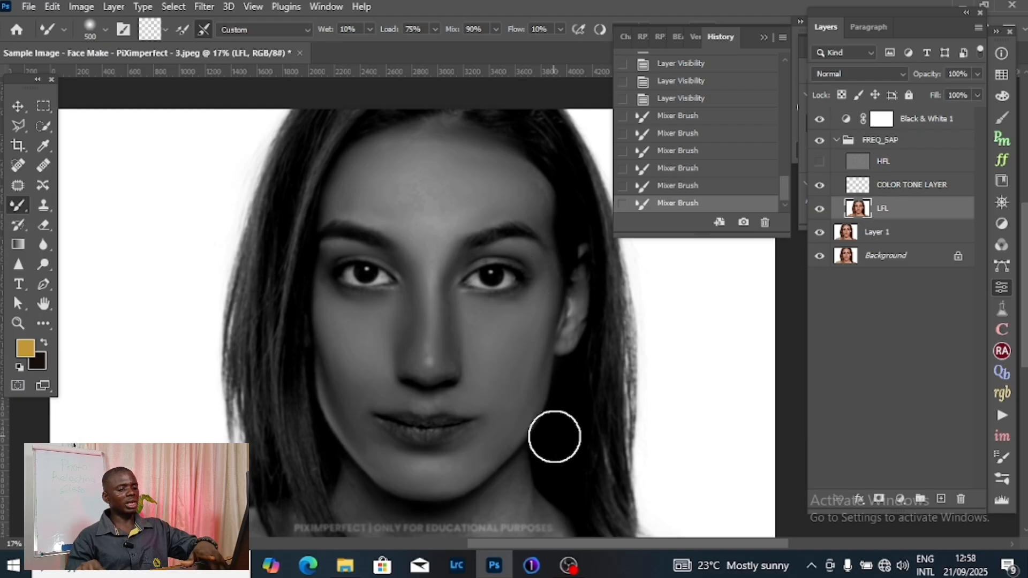
# Step: Reduce the Mixer Brush to 200 px and smooth the tones of the image-right cheek down to the jaw on LFL
pyautogui.press('[')
pyautogui.press('[')
pyautogui.press('[')
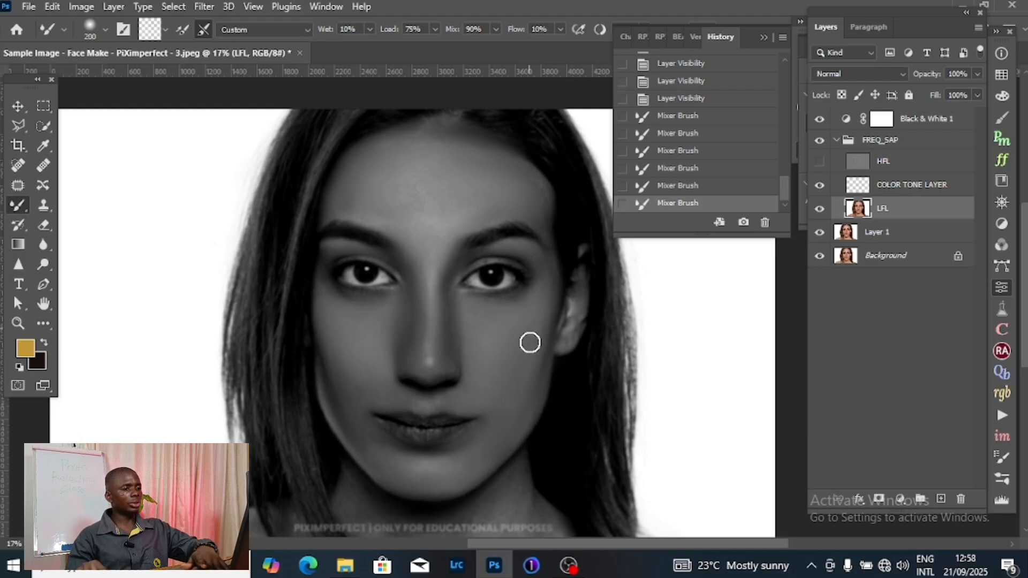
pyautogui.moveTo(545, 343)
pyautogui.mouseDown()
pyautogui.moveTo(496, 394)
pyautogui.moveTo(523, 399)
pyautogui.mouseUp()
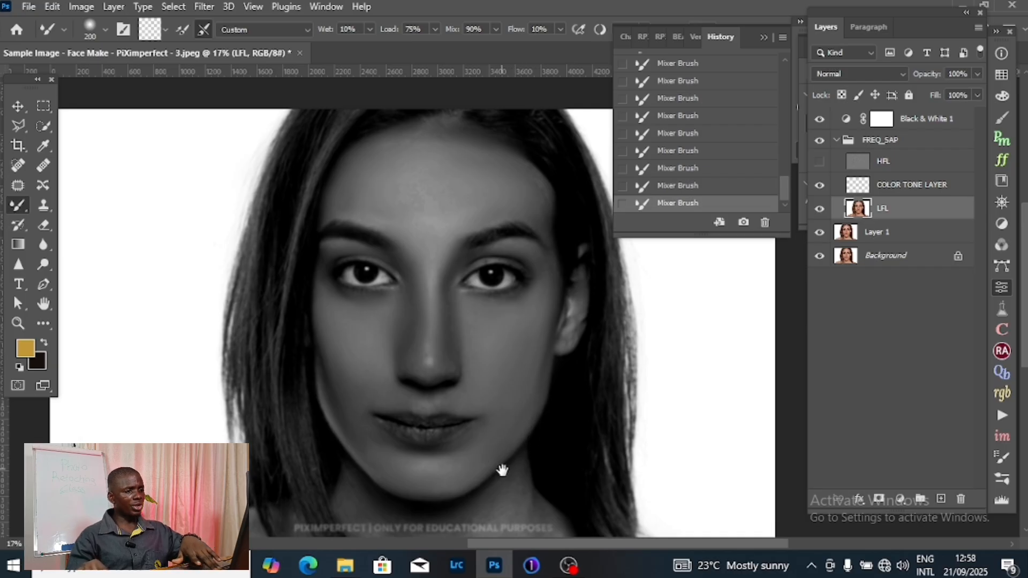
pyautogui.moveTo(505, 482); pyautogui.dragTo(519, 346)
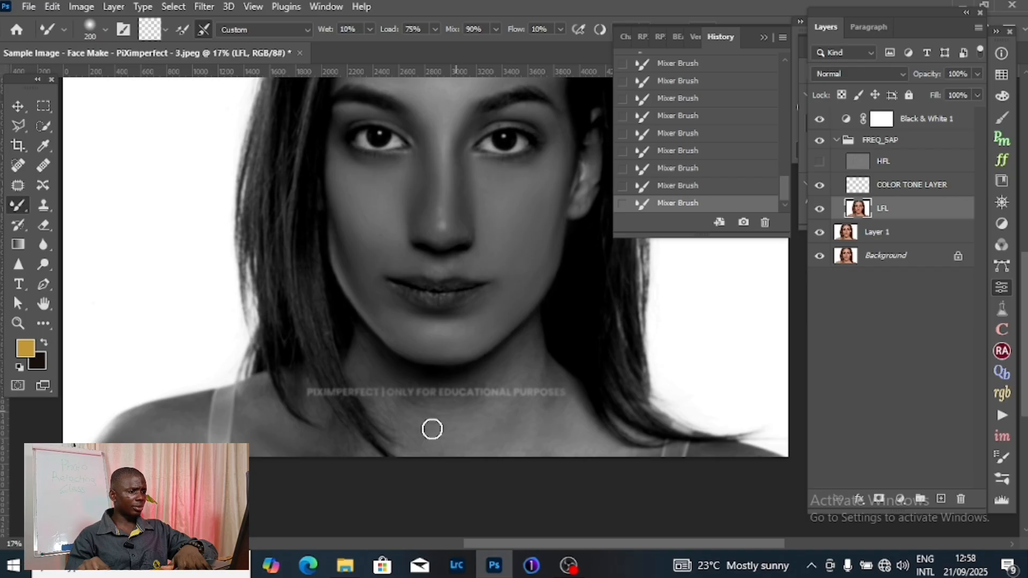
pyautogui.scroll(3, 375, 418)
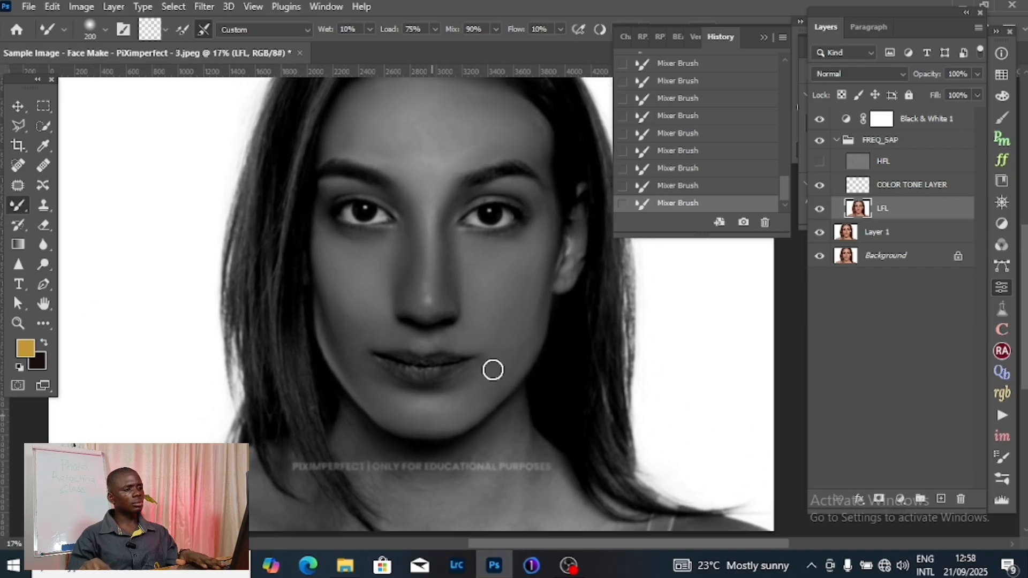
pyautogui.scroll(2, 501, 371)
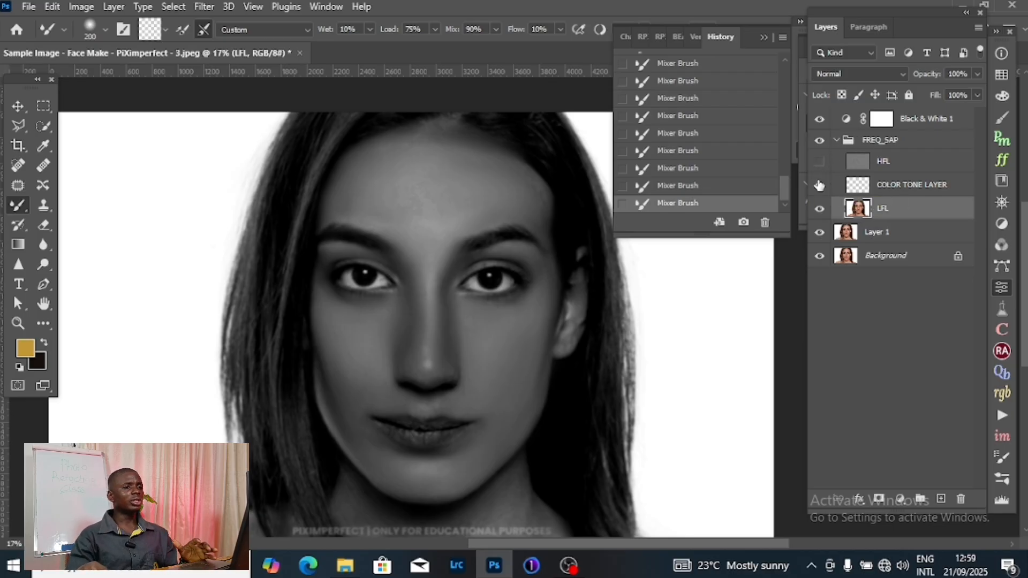
# Step: Show the HFL layer and hide Black & White 1 to check the smoothed face in colour with its texture
pyautogui.click(820, 161)
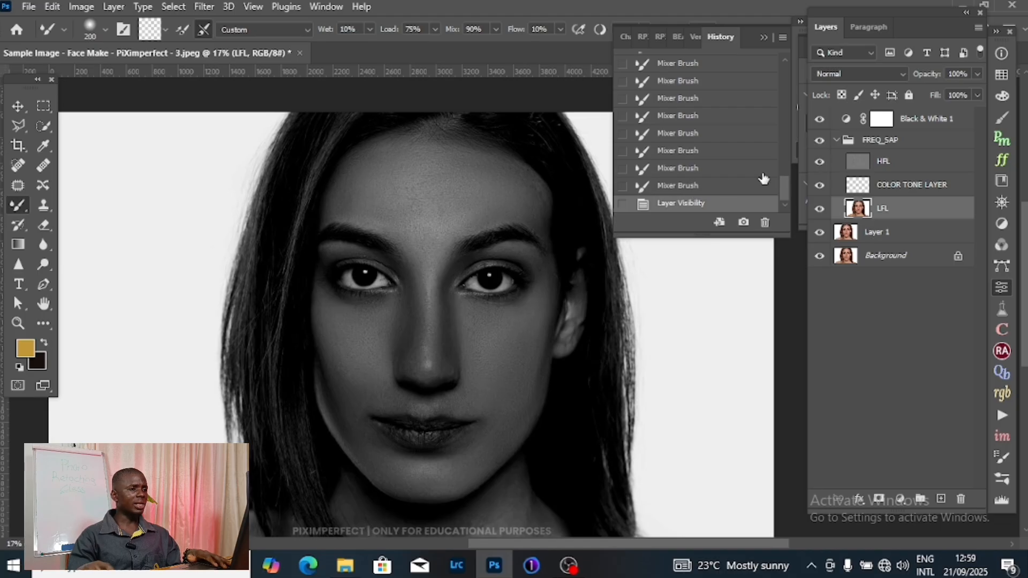
pyautogui.scroll(2, 488, 256)
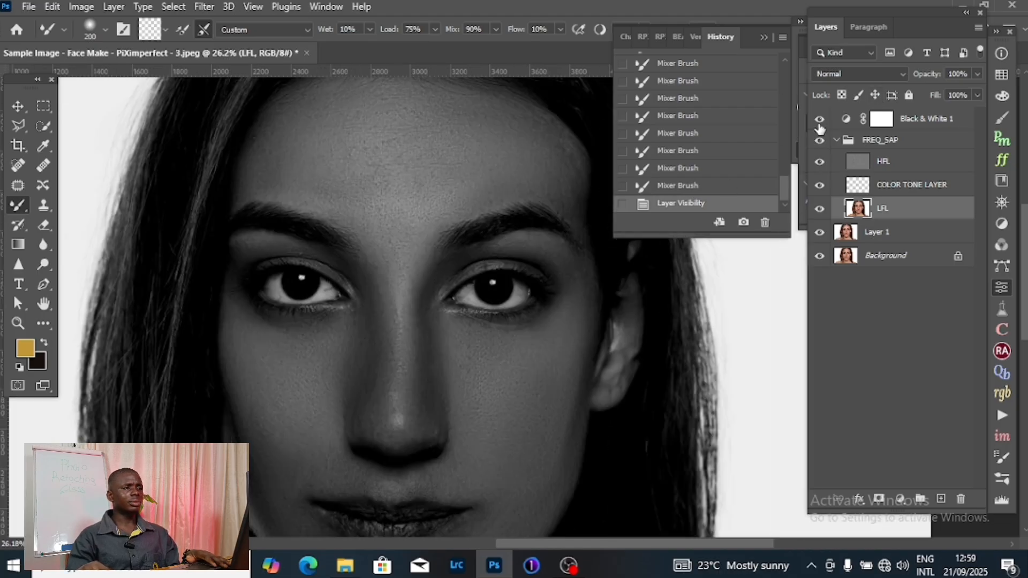
pyautogui.click(820, 120)
pyautogui.scroll(4, 409, 297)
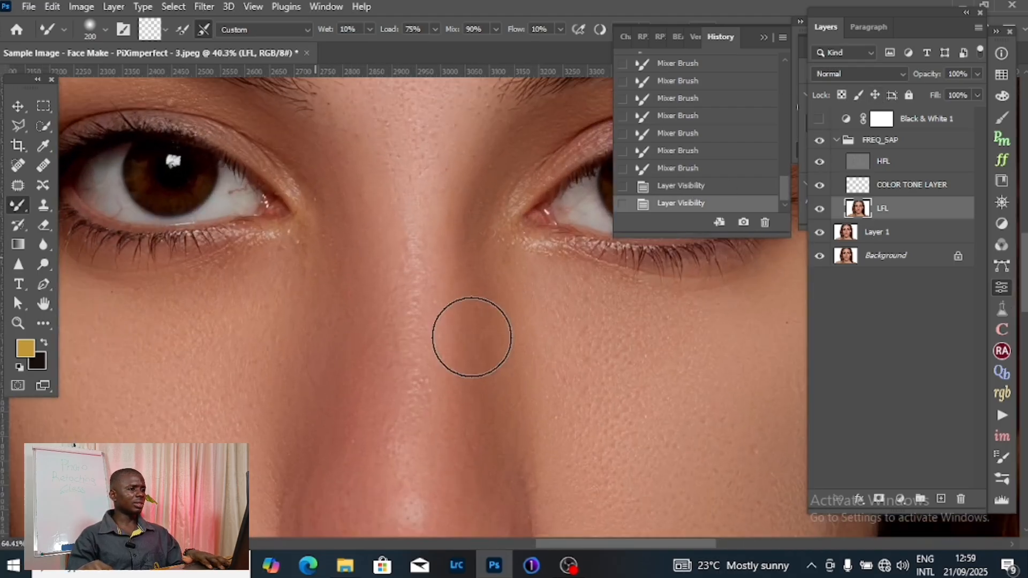
pyautogui.moveTo(520, 390); pyautogui.dragTo(526, 469)
pyautogui.scroll(-4, 518, 344)
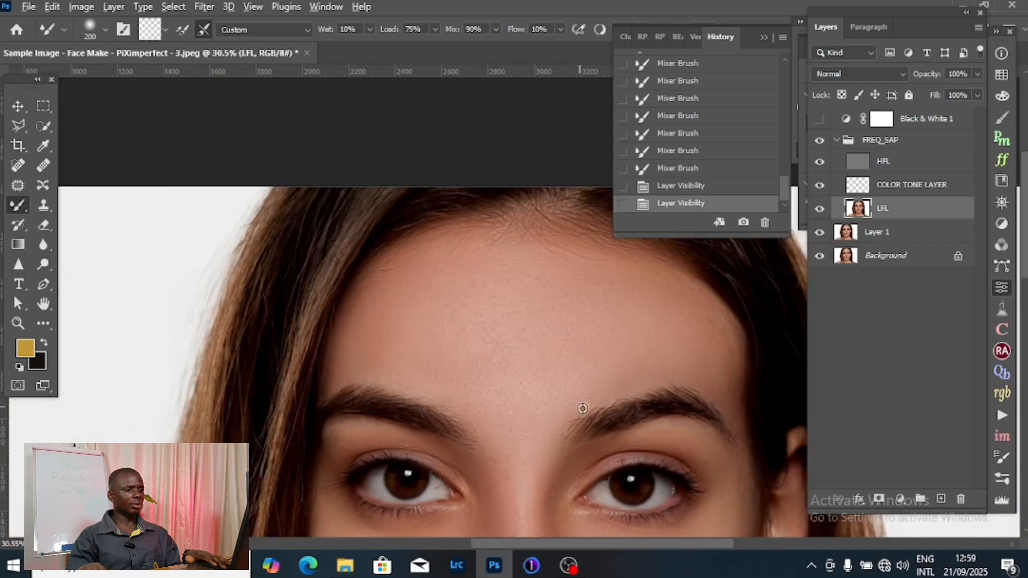
pyautogui.scroll(-2, 582, 408)
pyautogui.moveTo(592, 385); pyautogui.dragTo(505, 166)
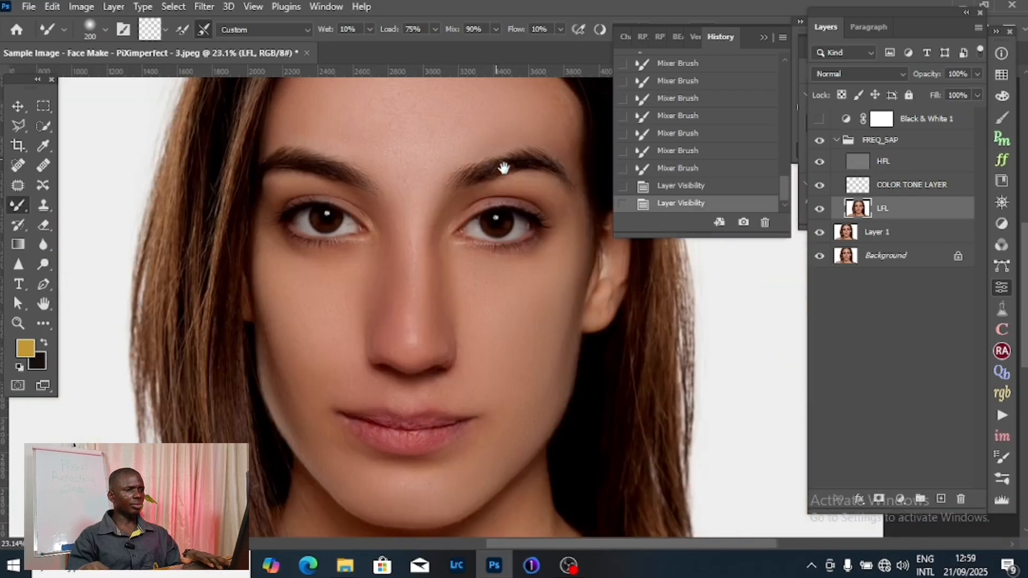
# Step: Toggle the FREQ_SAP group's visibility to compare the whole face before and after the retouching
pyautogui.click(819, 140)
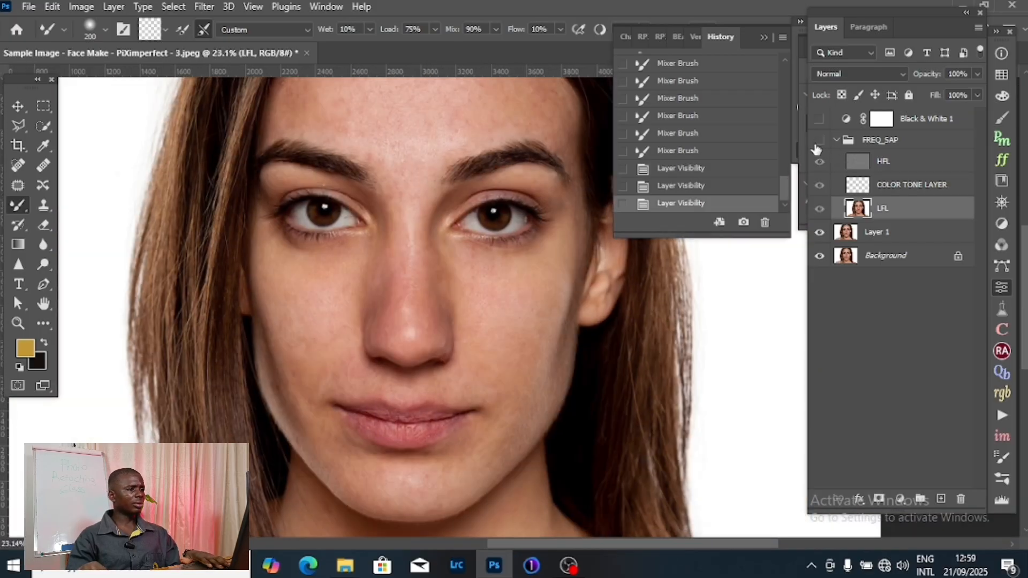
pyautogui.moveTo(418, 225); pyautogui.dragTo(447, 288)
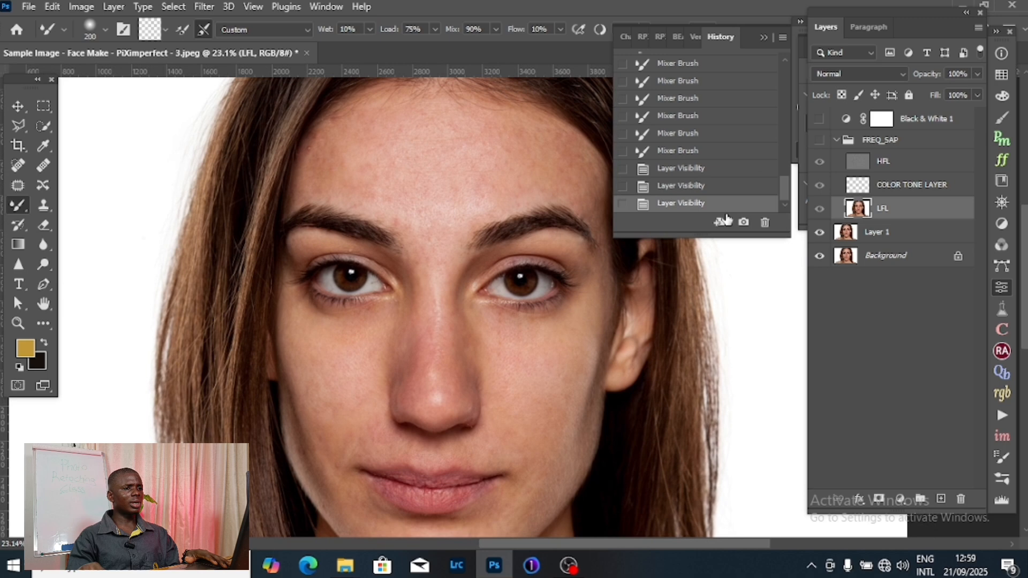
pyautogui.click(819, 141)
pyautogui.click(819, 142)
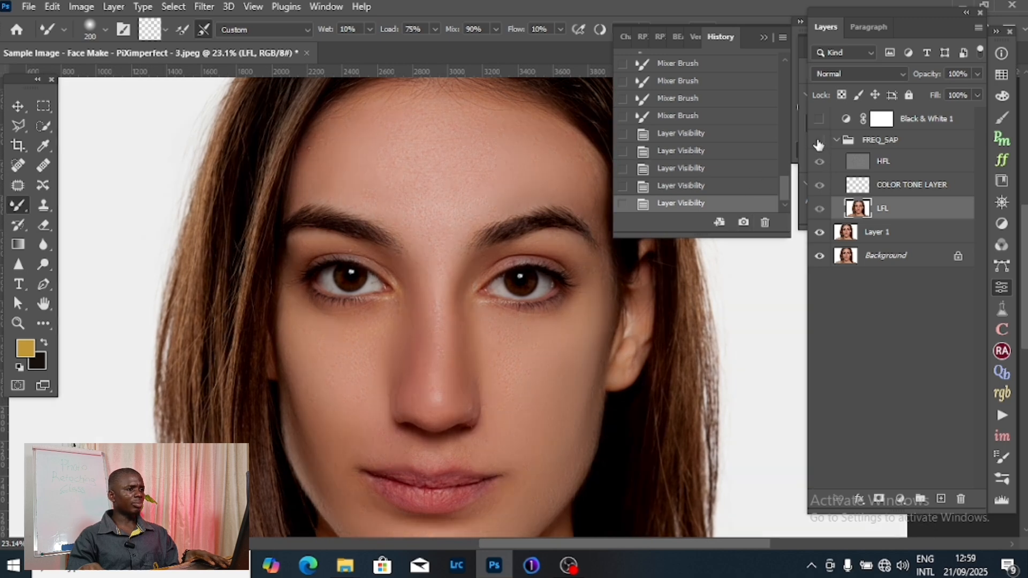
pyautogui.click(819, 142)
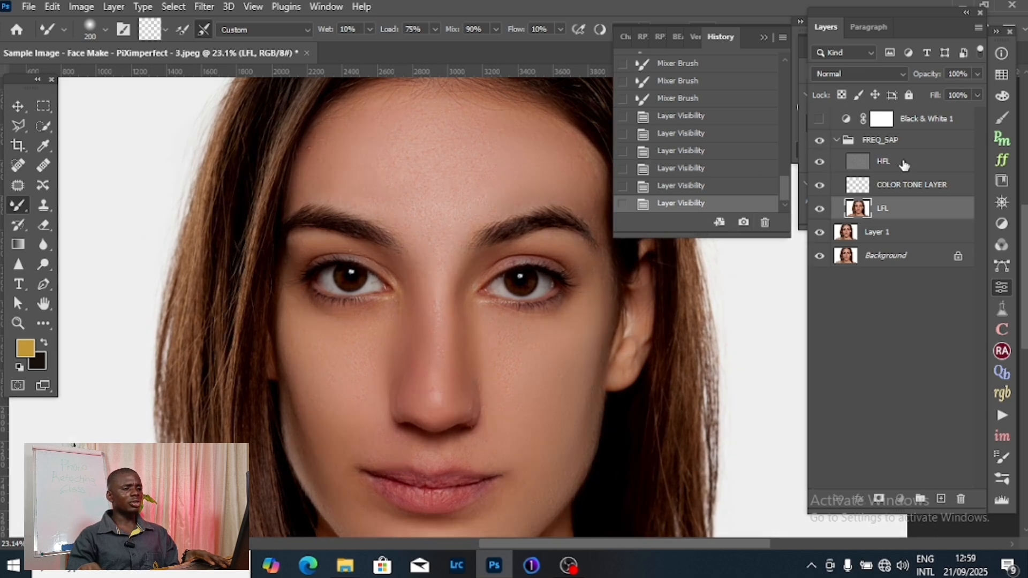
# Step: Select the HFL layer, show Black & White 1, and activate the Spot Healing Brush
pyautogui.click(904, 165)
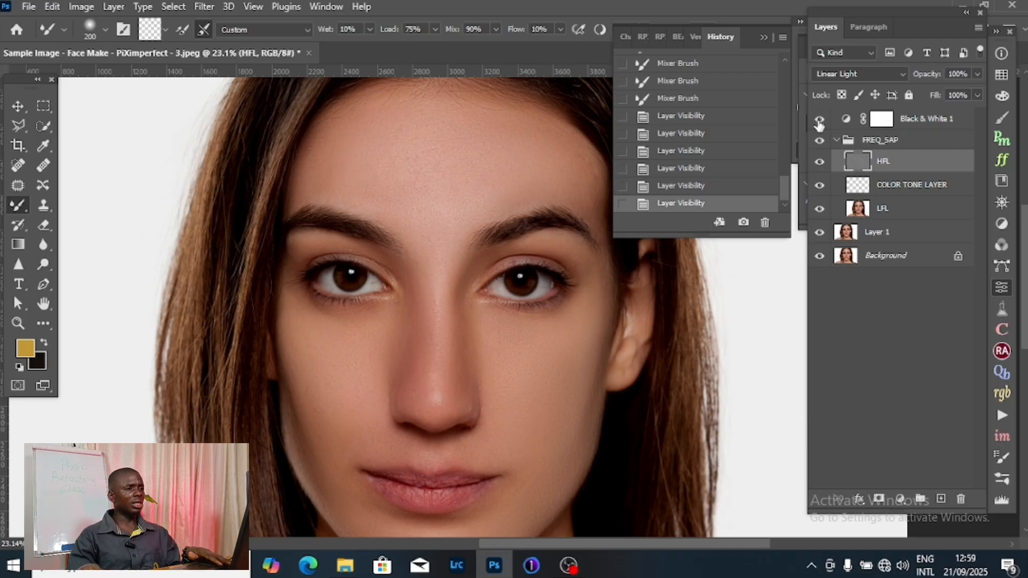
pyautogui.click(818, 120)
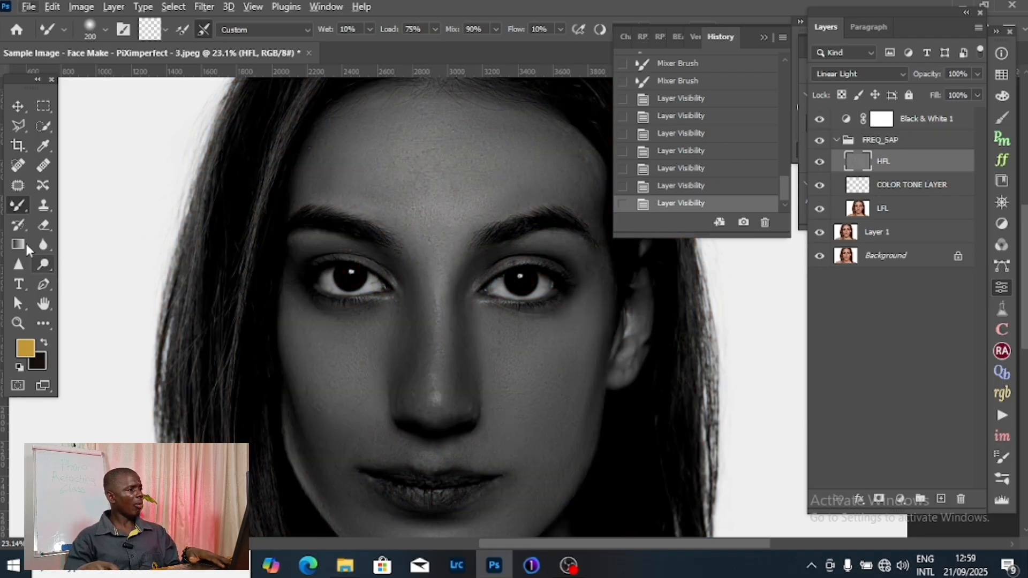
pyautogui.click(18, 184)
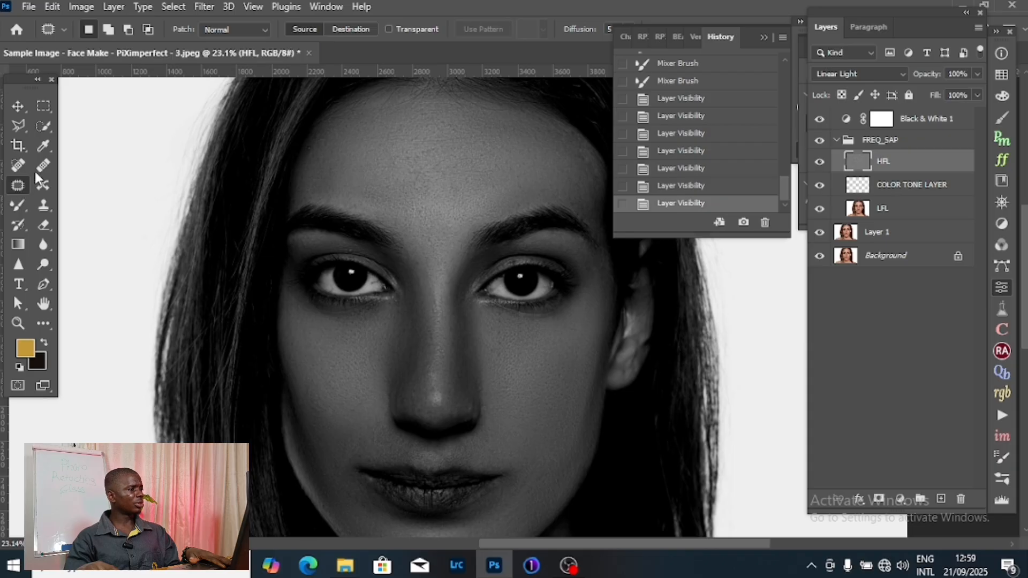
pyautogui.click(19, 168)
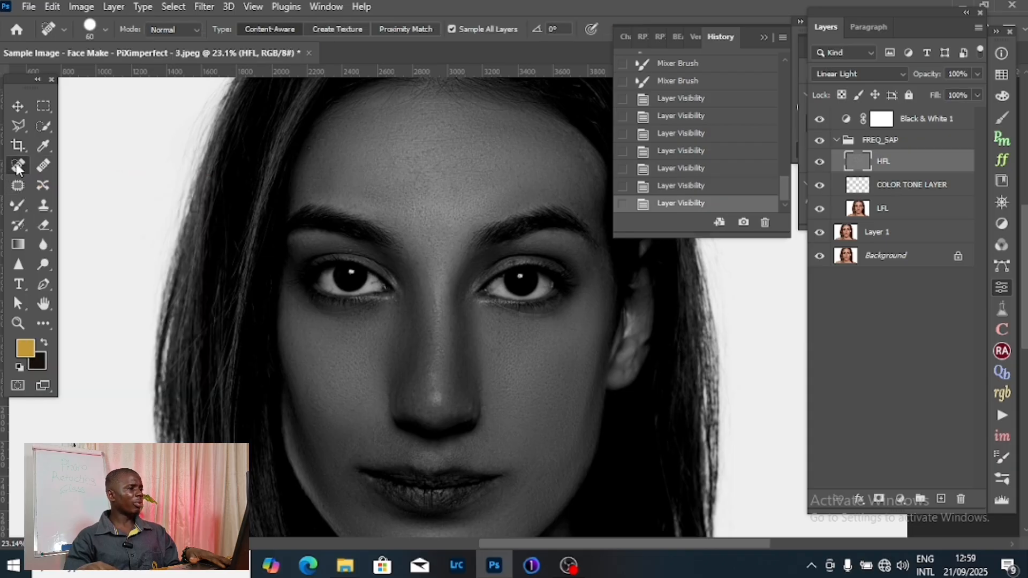
# Step: Reduce the Spot Healing Brush to 9 px, leave Sample All Layers off, and heal the blemish near the image-left hairline on HFL
pyautogui.scroll(4, 454, 175)
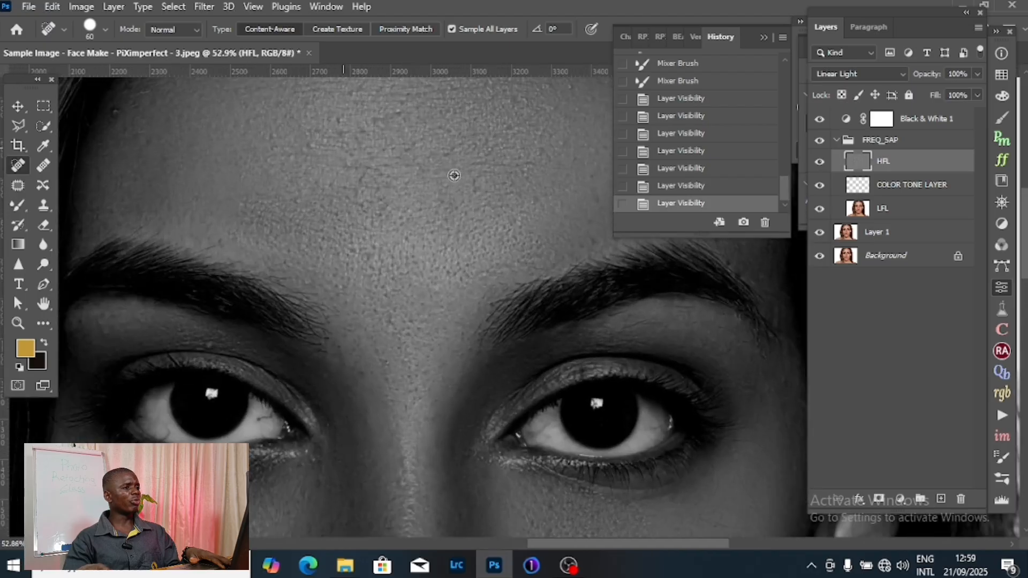
pyautogui.scroll(2, 454, 175)
pyautogui.moveTo(351, 192)
pyautogui.mouseDown()
pyautogui.moveTo(429, 349)
pyautogui.moveTo(477, 401)
pyautogui.mouseUp()
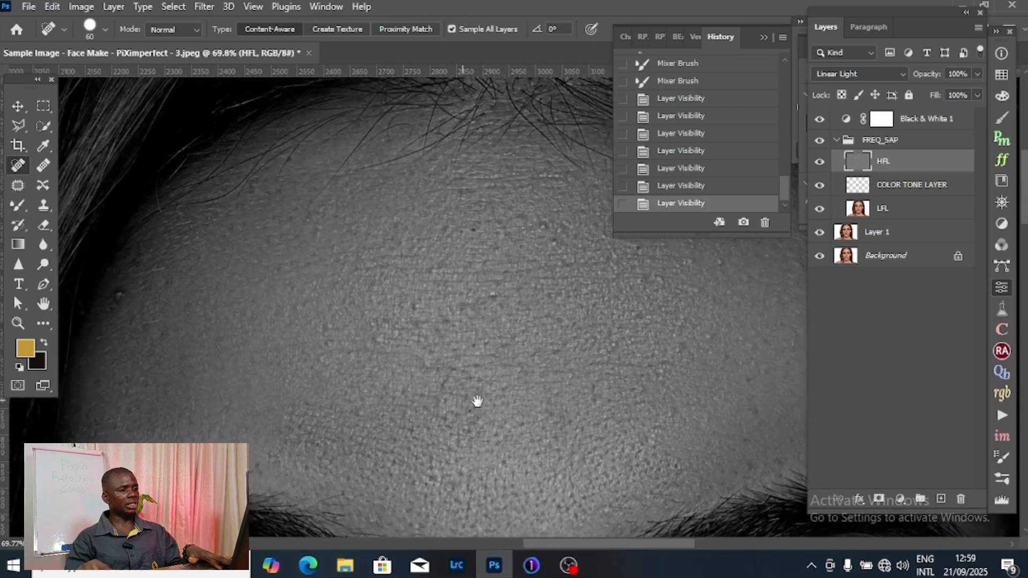
pyautogui.press('[')
pyautogui.press('[')
pyautogui.press('[')
pyautogui.press('[')
pyautogui.press('[')
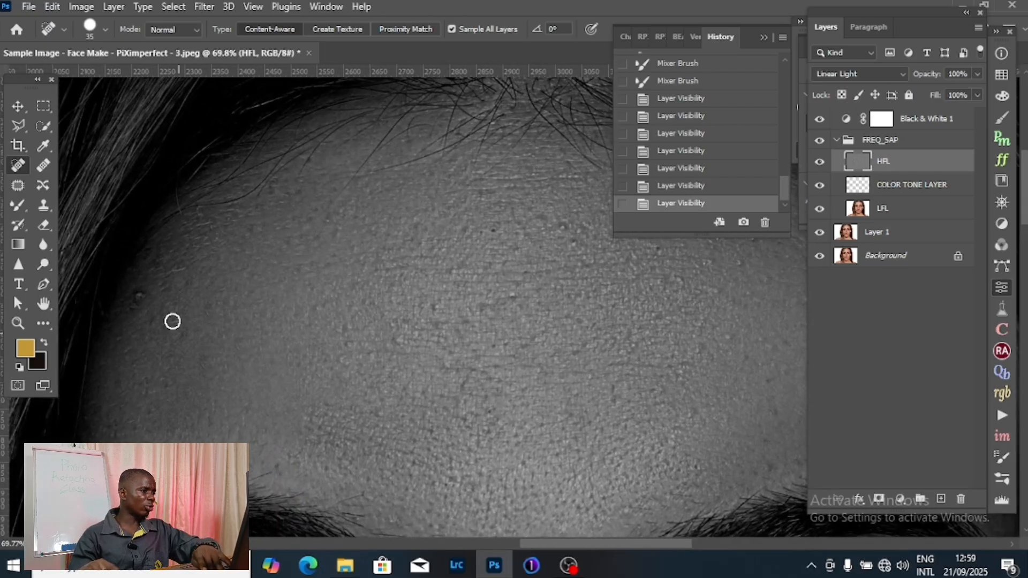
pyautogui.press('[')
pyautogui.press('[')
pyautogui.press('[')
pyautogui.press('[')
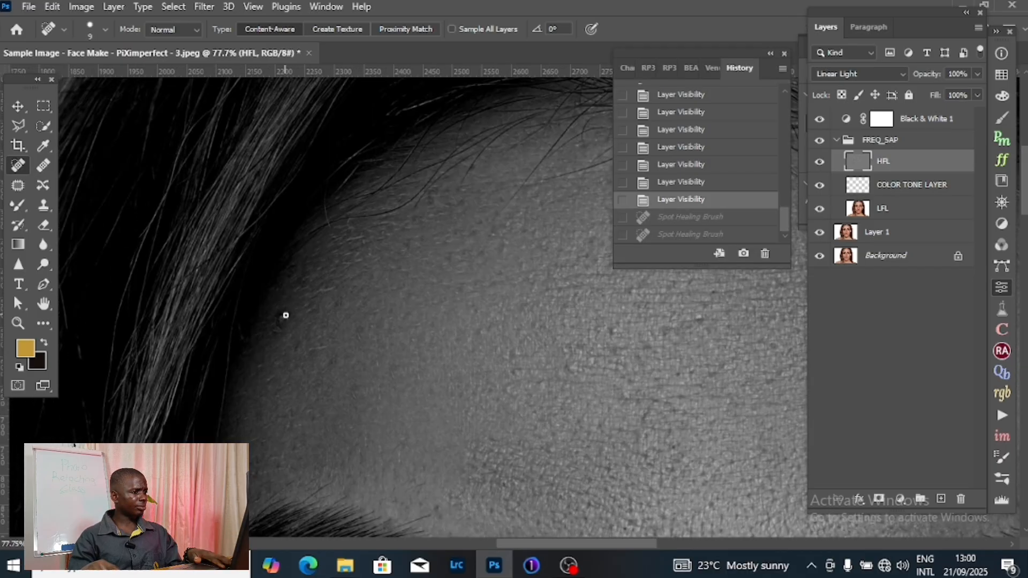
pyautogui.click(283, 320)
pyautogui.scroll(3, 335, 347)
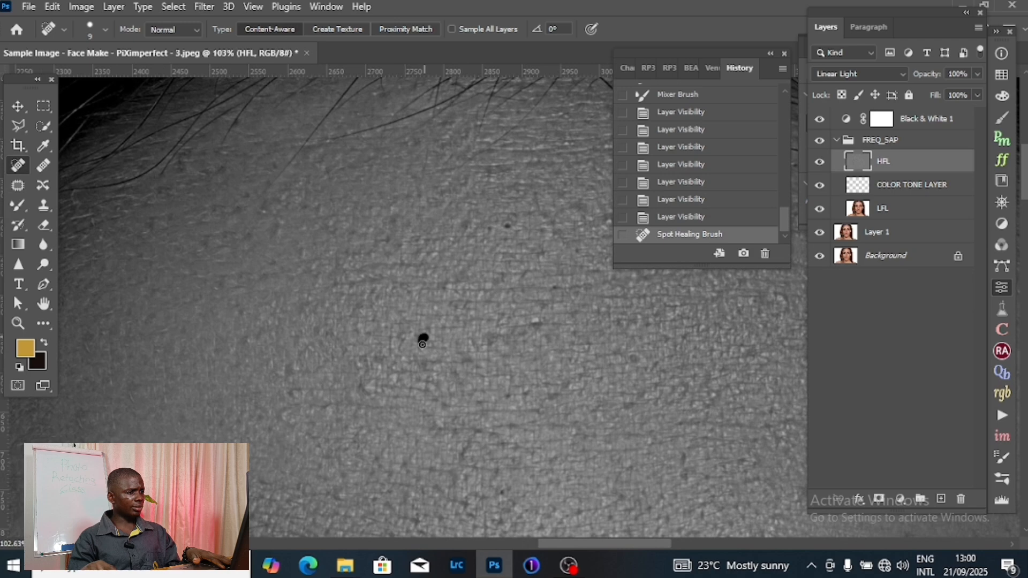
# Step: Heal the small dark spots and bumps across the central and image-right forehead on HFL with the 9 px Spot Healing Brush
pyautogui.click(419, 342)
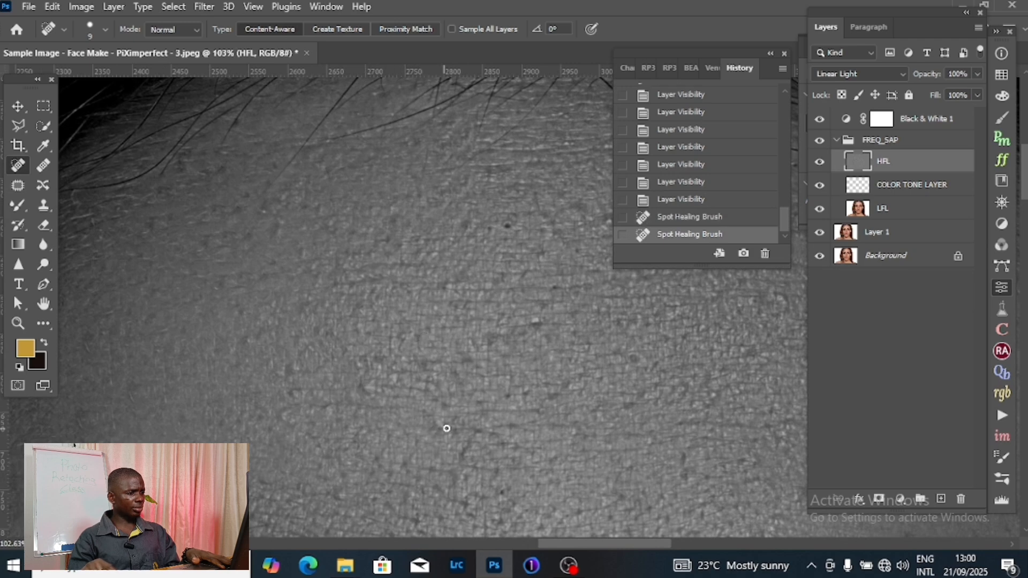
pyautogui.click(436, 422)
pyautogui.moveTo(571, 351); pyautogui.dragTo(530, 366)
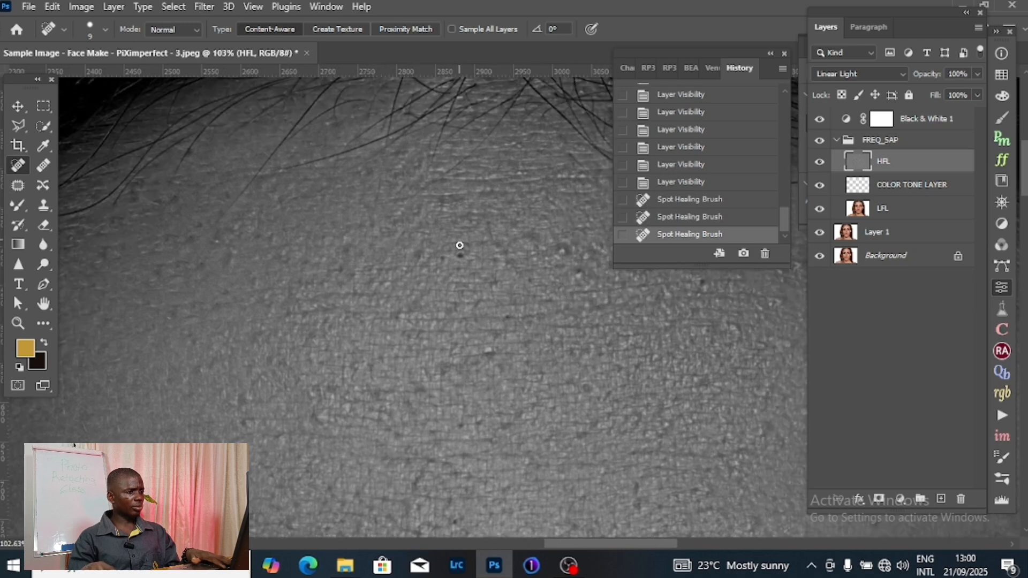
pyautogui.moveTo(450, 255); pyautogui.dragTo(458, 254)
pyautogui.moveTo(472, 281); pyautogui.dragTo(327, 305)
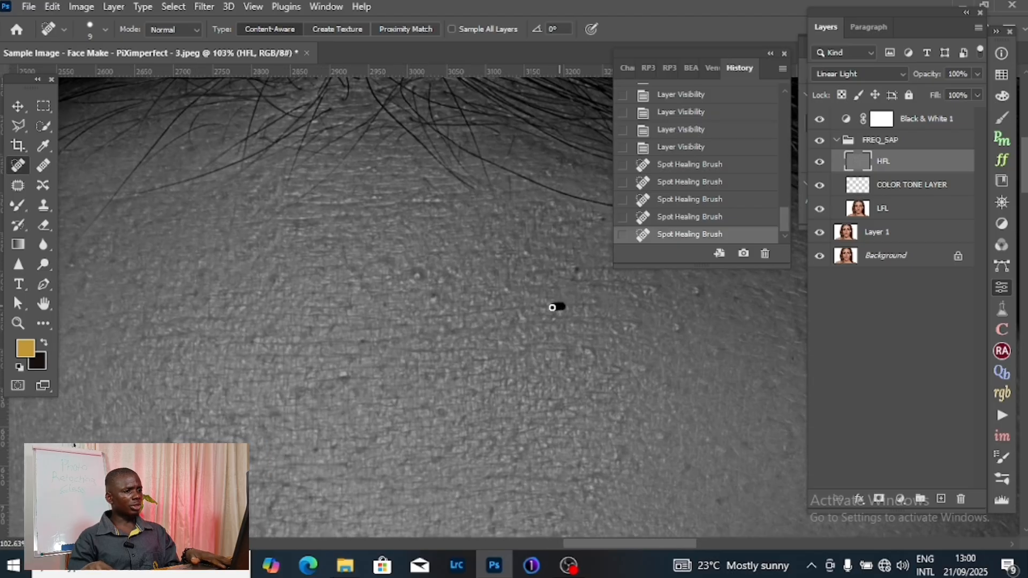
pyautogui.moveTo(552, 307); pyautogui.dragTo(553, 307)
pyautogui.moveTo(577, 264); pyautogui.dragTo(577, 284)
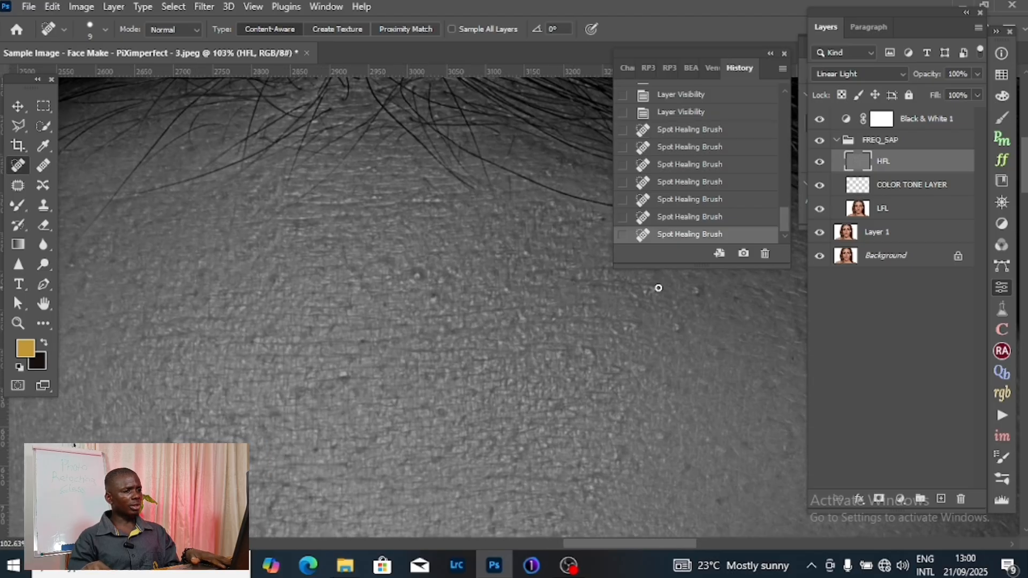
pyautogui.moveTo(668, 292); pyautogui.dragTo(670, 291)
pyautogui.scroll(-6, 702, 346)
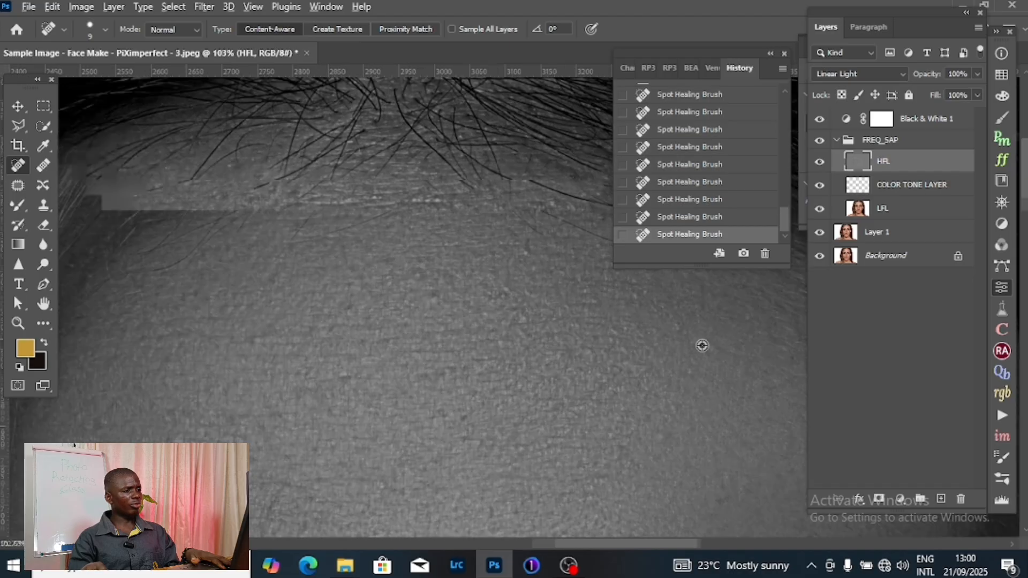
pyautogui.moveTo(683, 362); pyautogui.dragTo(476, 198)
pyautogui.moveTo(595, 327); pyautogui.dragTo(484, 266)
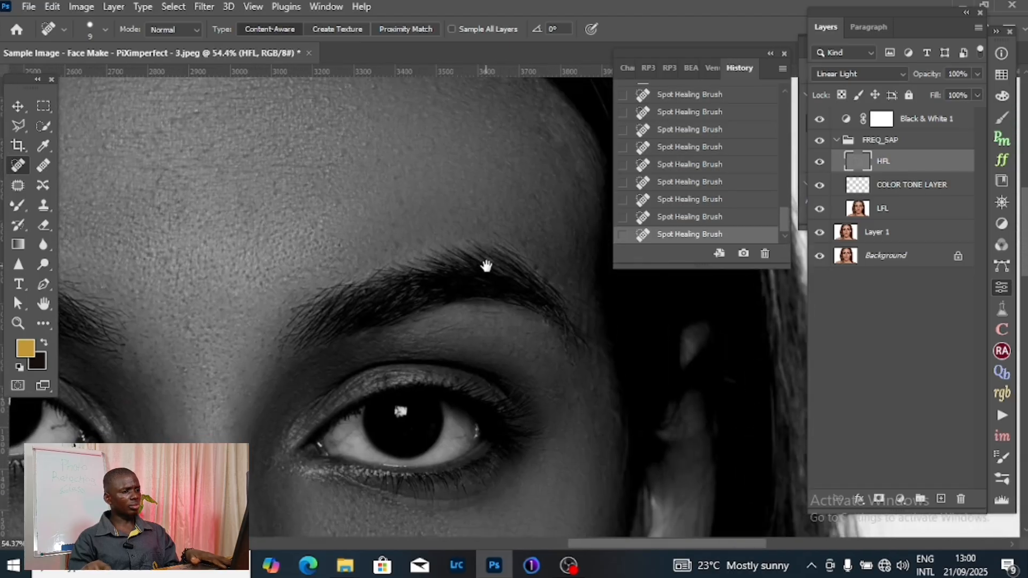
pyautogui.scroll(-4, 540, 385)
pyautogui.moveTo(534, 412); pyautogui.dragTo(593, 219)
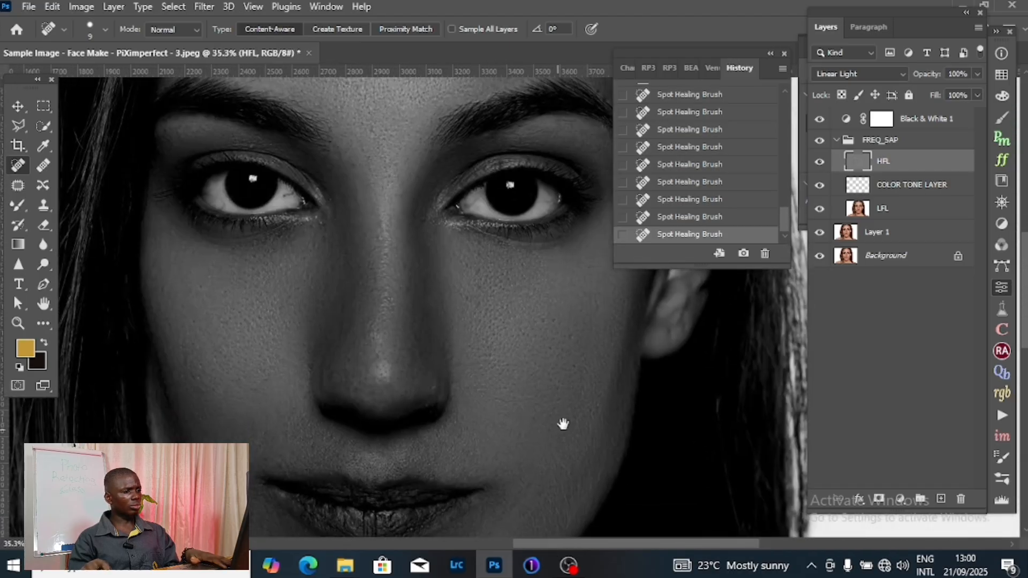
# Step: Inspect the nose, cheeks and forehead in the black-and-white view for remaining texture blemishes
pyautogui.scroll(3, 352, 381)
pyautogui.moveTo(391, 410); pyautogui.dragTo(393, 351)
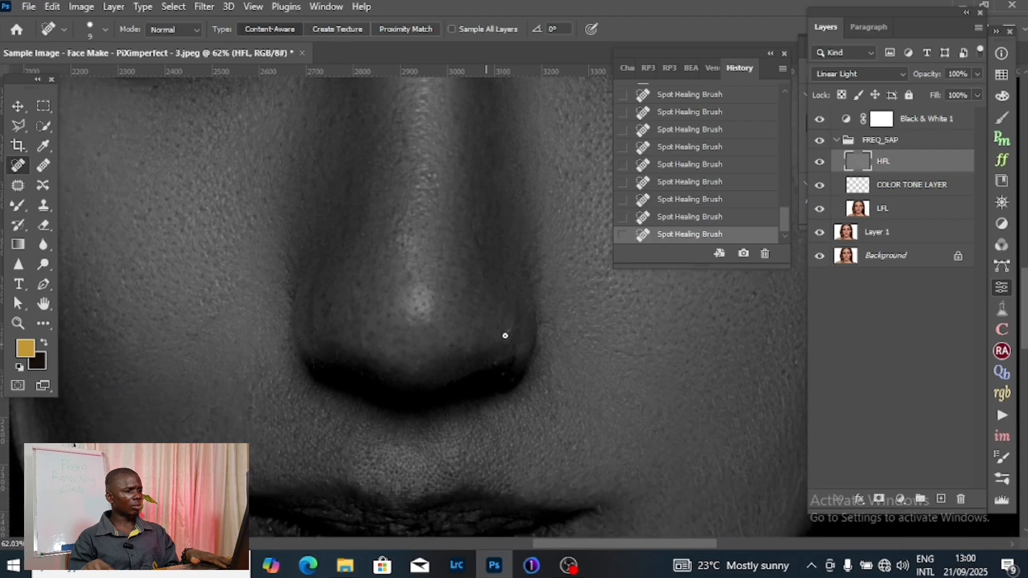
pyautogui.scroll(-2, 362, 202)
pyautogui.moveTo(439, 283); pyautogui.dragTo(455, 267)
pyautogui.scroll(5, 455, 268)
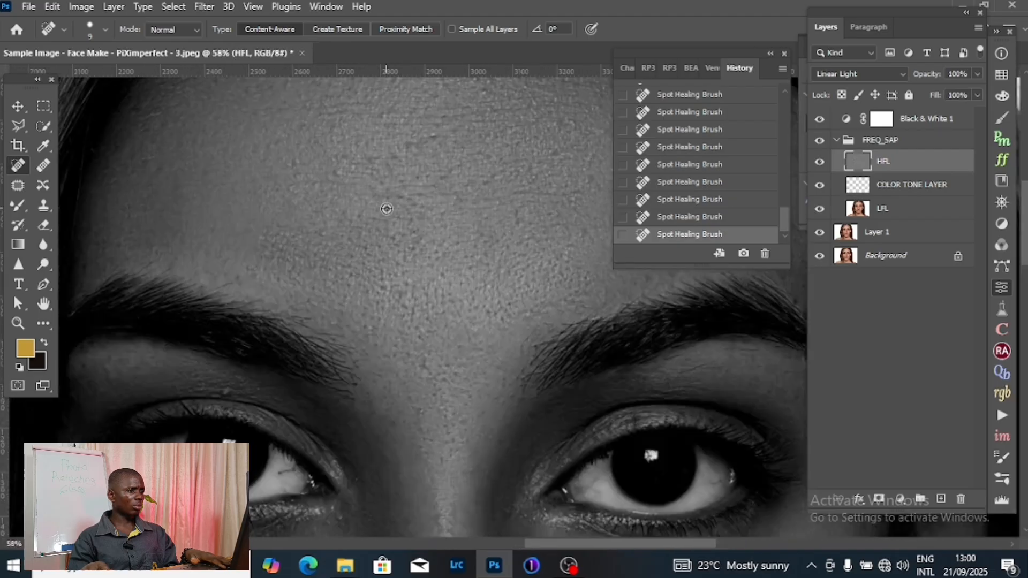
pyautogui.scroll(-4, 465, 245)
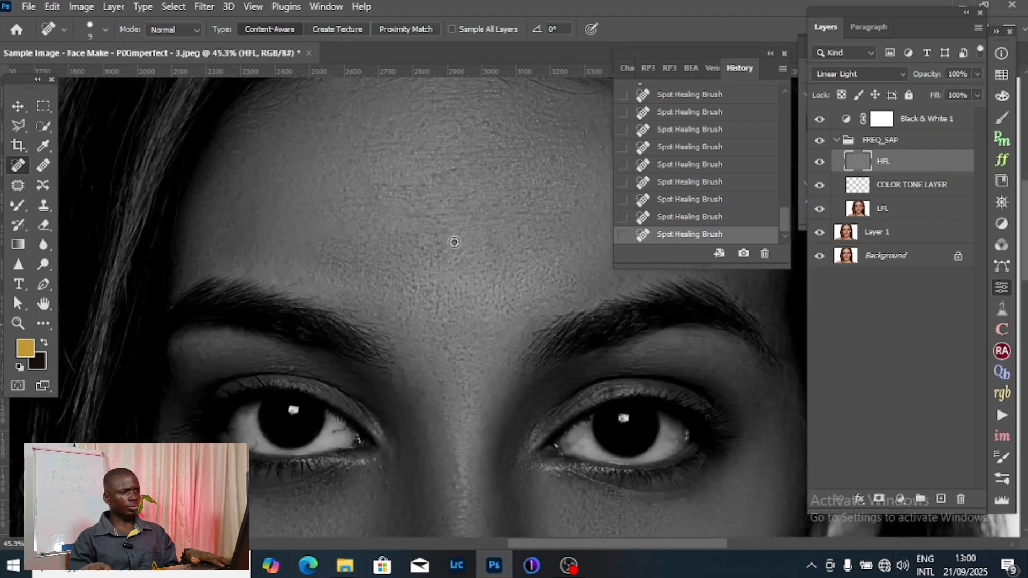
pyautogui.scroll(1, 493, 212)
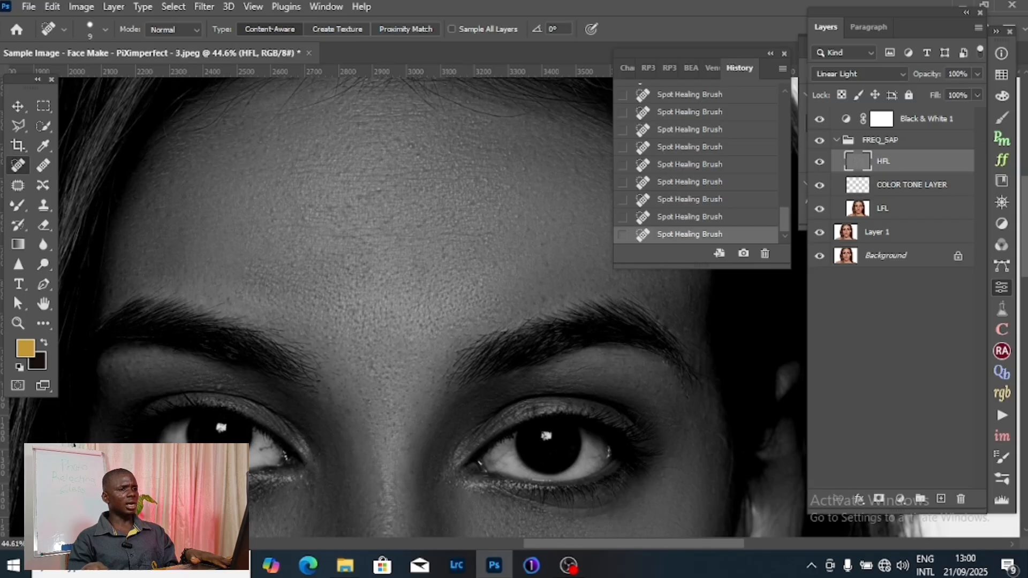
# Step: Hide the Black & White 1 adjustment layer and inspect the forehead skin texture in color at close range
pyautogui.click(820, 119)
pyautogui.scroll(-1, 436, 303)
pyautogui.scroll(2, 435, 307)
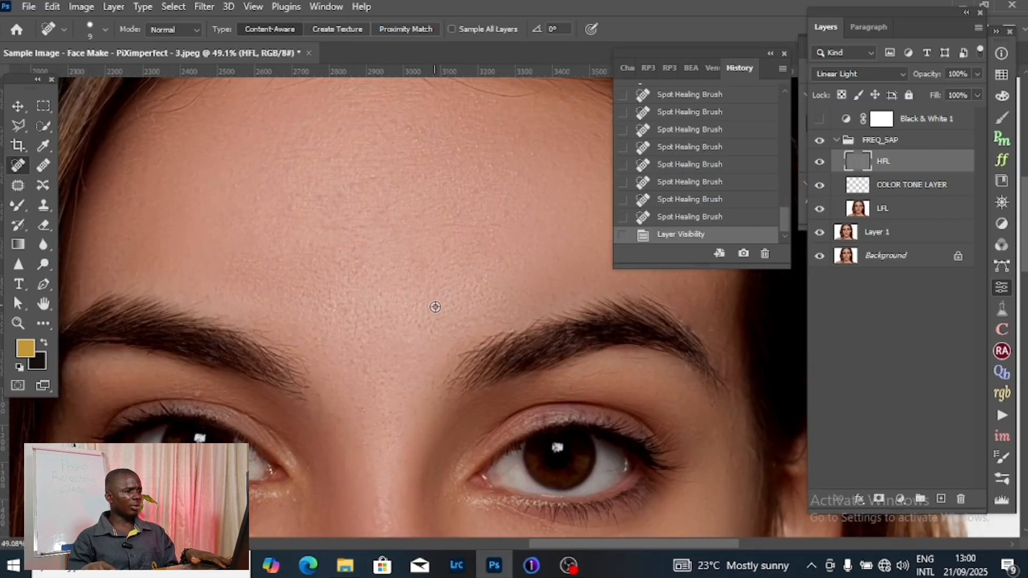
pyautogui.scroll(1, 434, 307)
pyautogui.scroll(2, 471, 200)
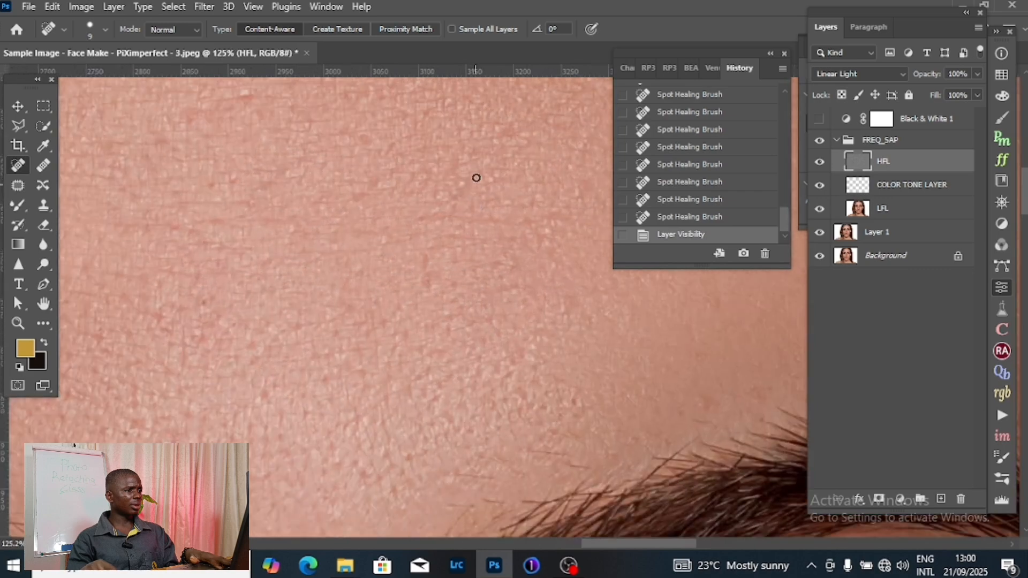
pyautogui.moveTo(474, 236); pyautogui.dragTo(604, 259)
pyautogui.moveTo(428, 267); pyautogui.dragTo(495, 283)
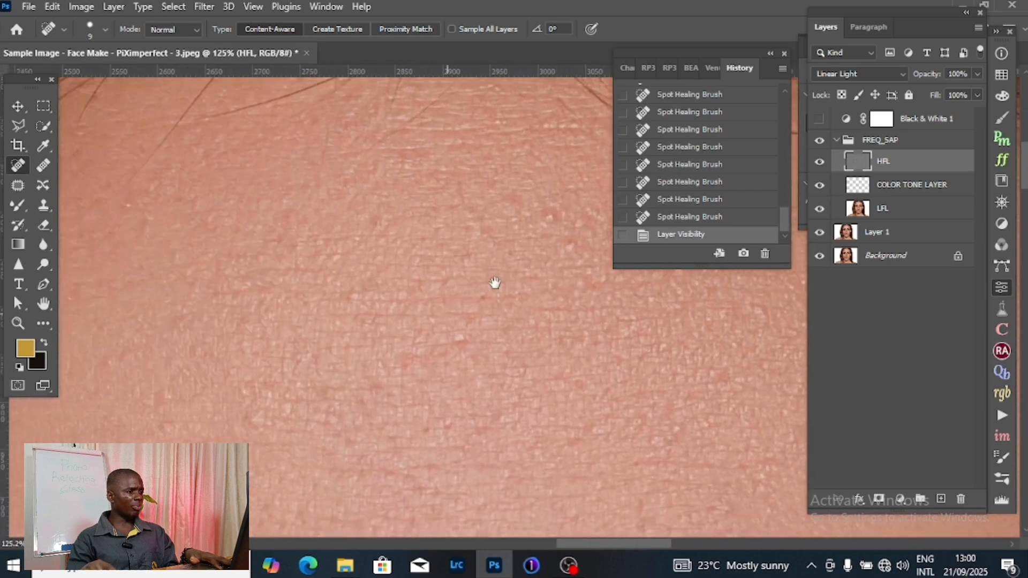
pyautogui.moveTo(436, 471); pyautogui.dragTo(511, 273)
pyautogui.scroll(2, 371, 340)
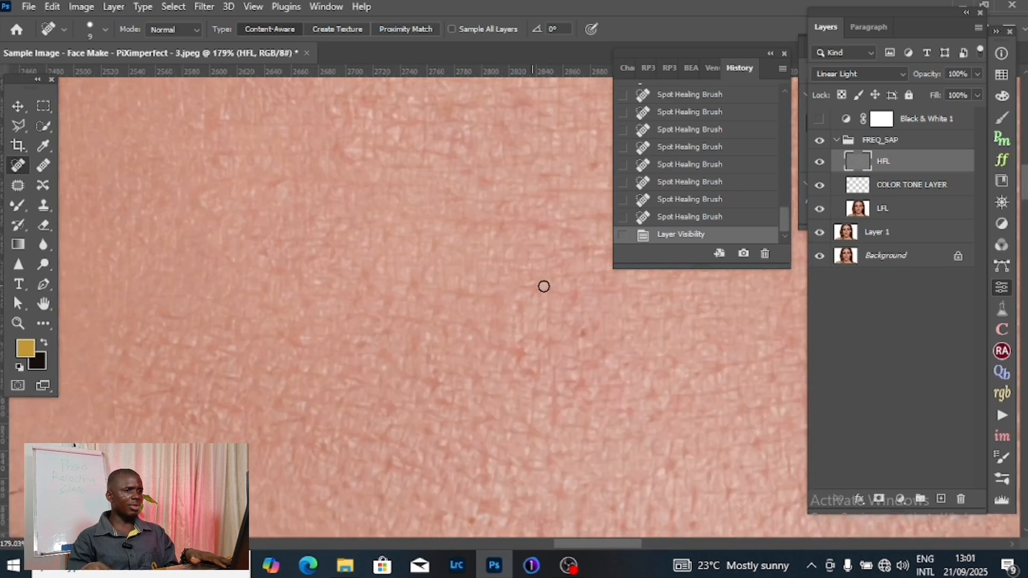
# Step: Toggle the FREQ_SAP group's visibility to compare the forehead with and without the group, both close up and from farther out
pyautogui.click(819, 142)
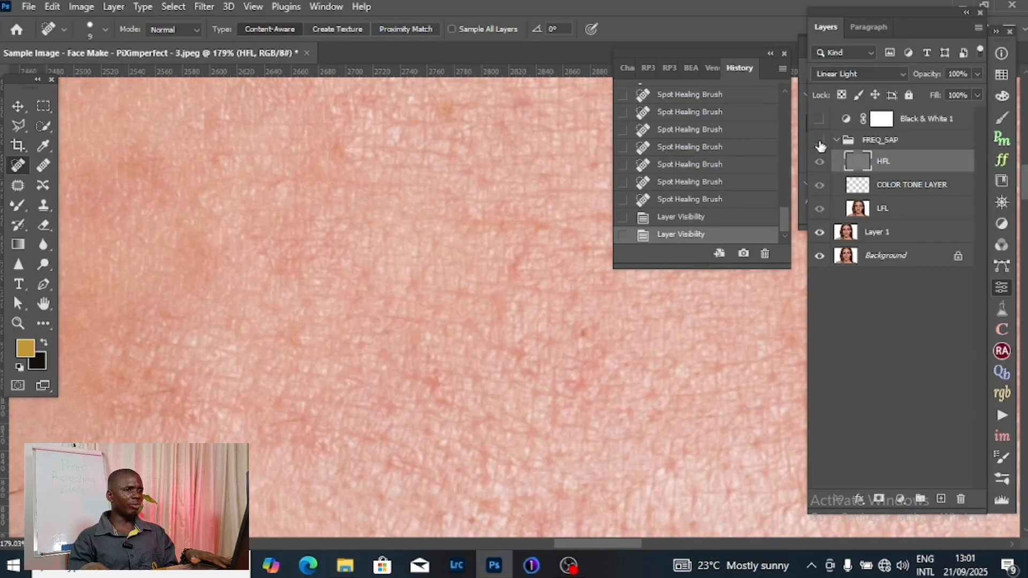
pyautogui.click(820, 142)
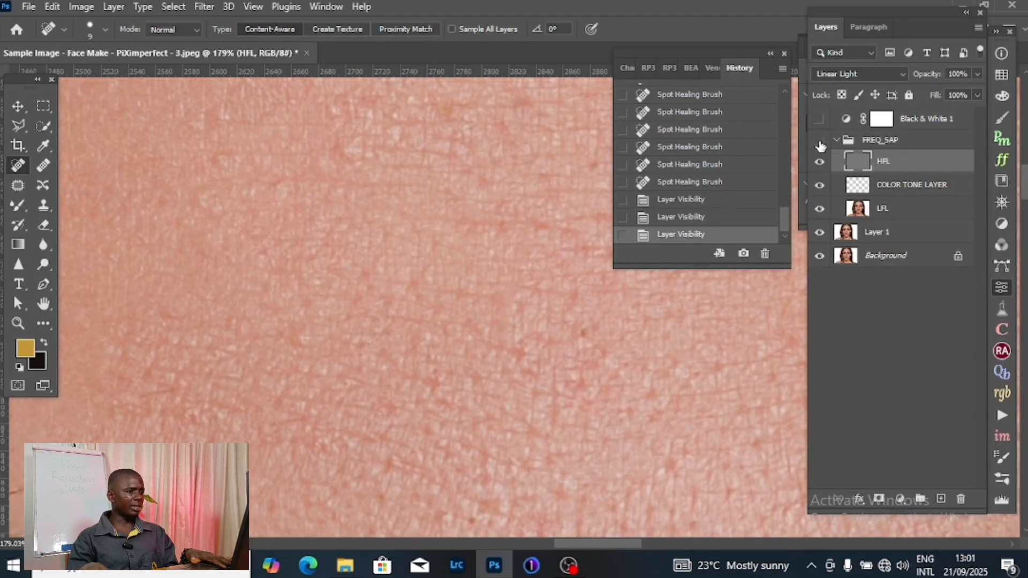
pyautogui.click(820, 142)
pyautogui.click(819, 142)
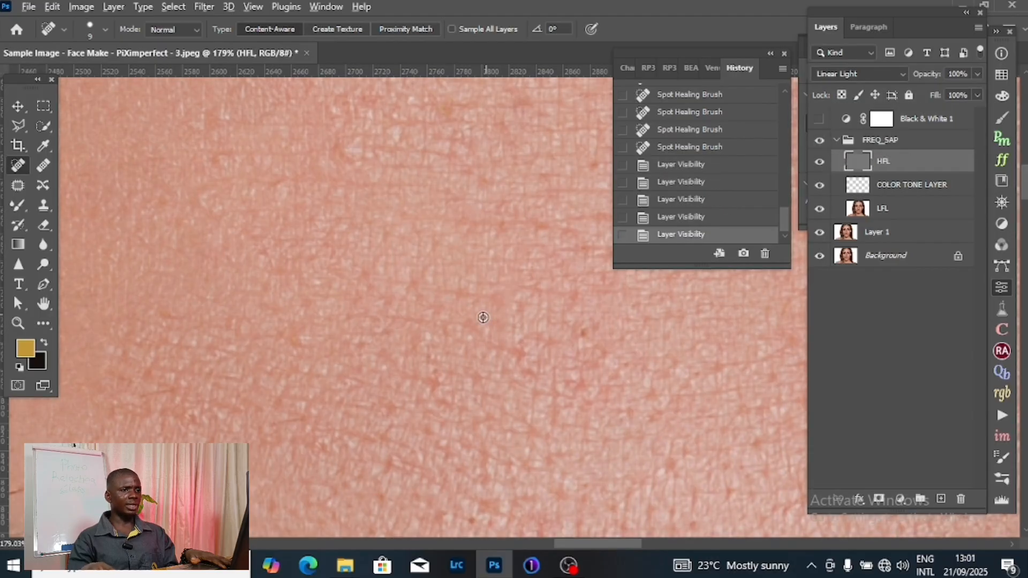
pyautogui.click(819, 142)
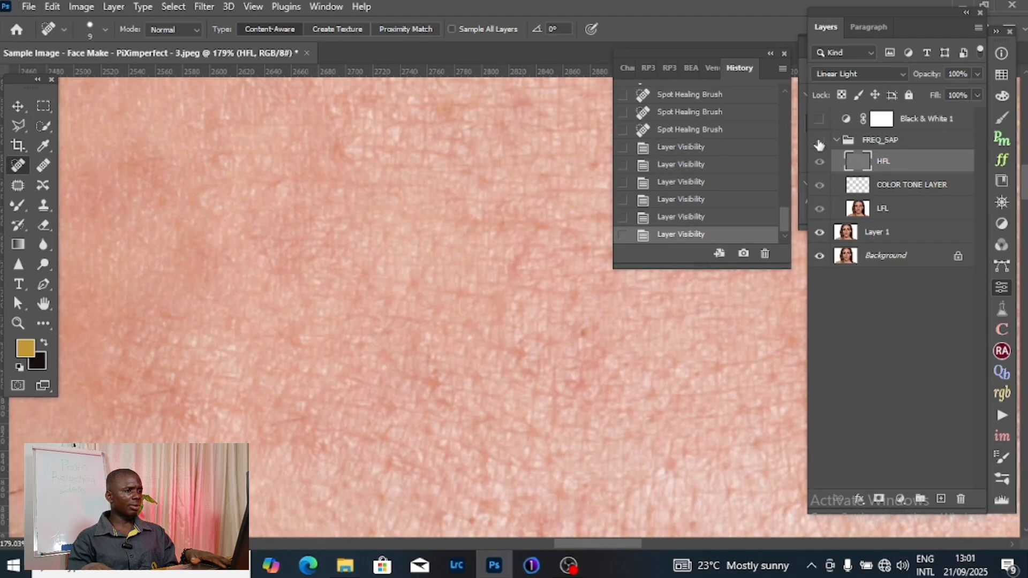
pyautogui.click(819, 142)
pyautogui.scroll(-5, 461, 325)
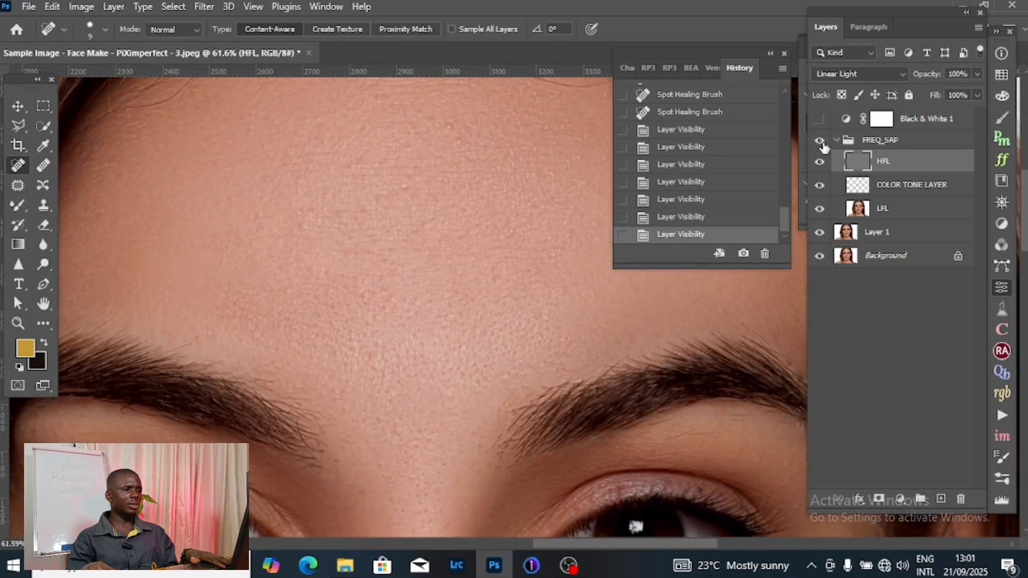
pyautogui.click(820, 141)
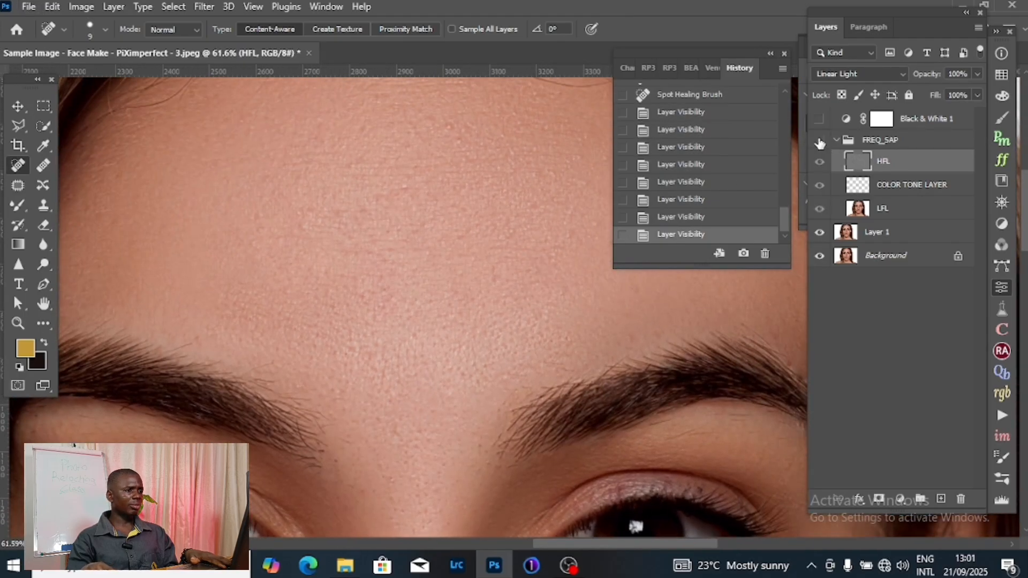
pyautogui.click(820, 141)
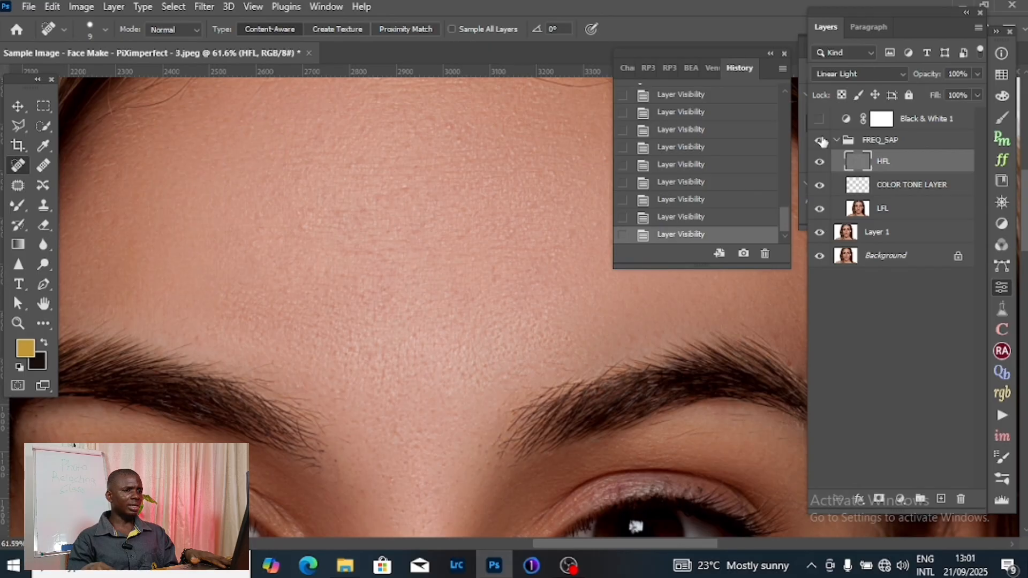
pyautogui.click(821, 141)
pyautogui.click(821, 142)
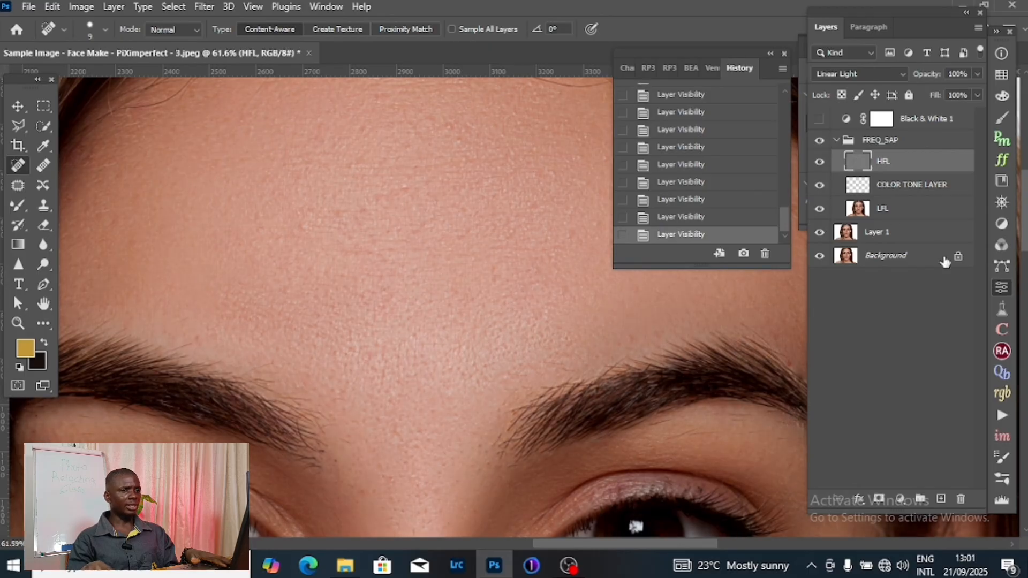
# Step: Delete Layer 1 and toggle the FREQ_SAP group's visibility to compare the retouched forehead with the Background
pyautogui.click(876, 234)
pyautogui.press('Delete')
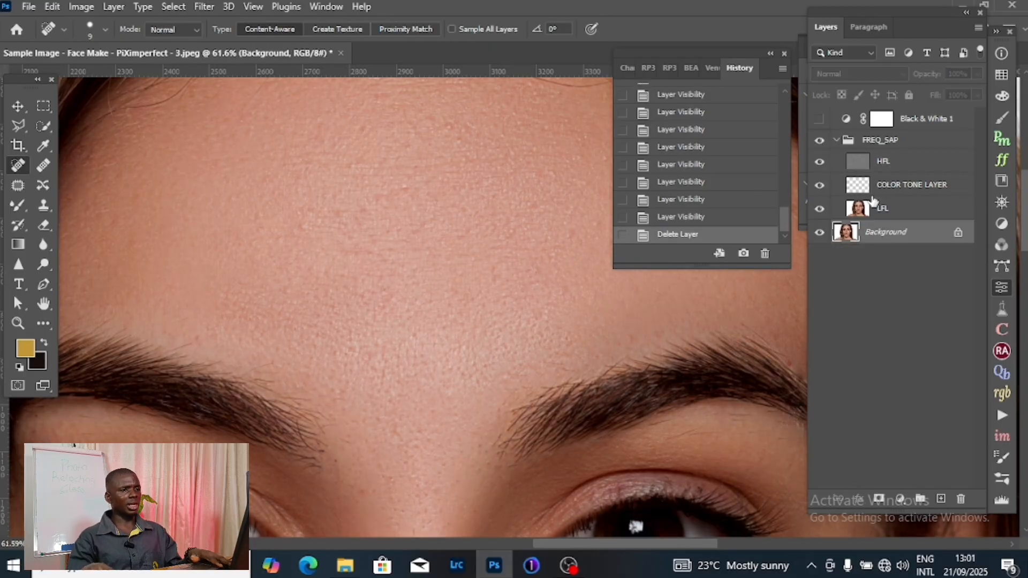
pyautogui.click(818, 142)
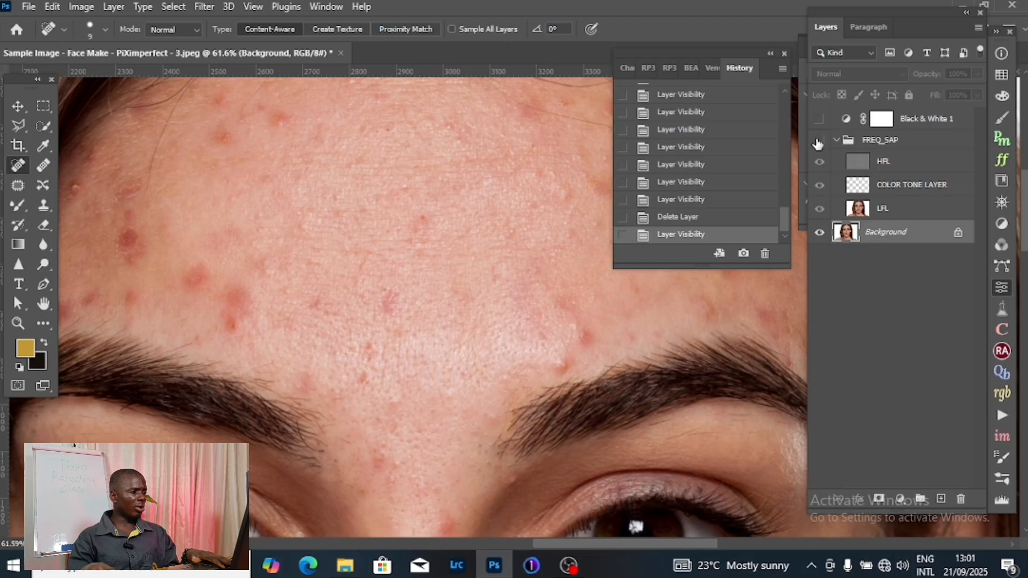
pyautogui.click(818, 141)
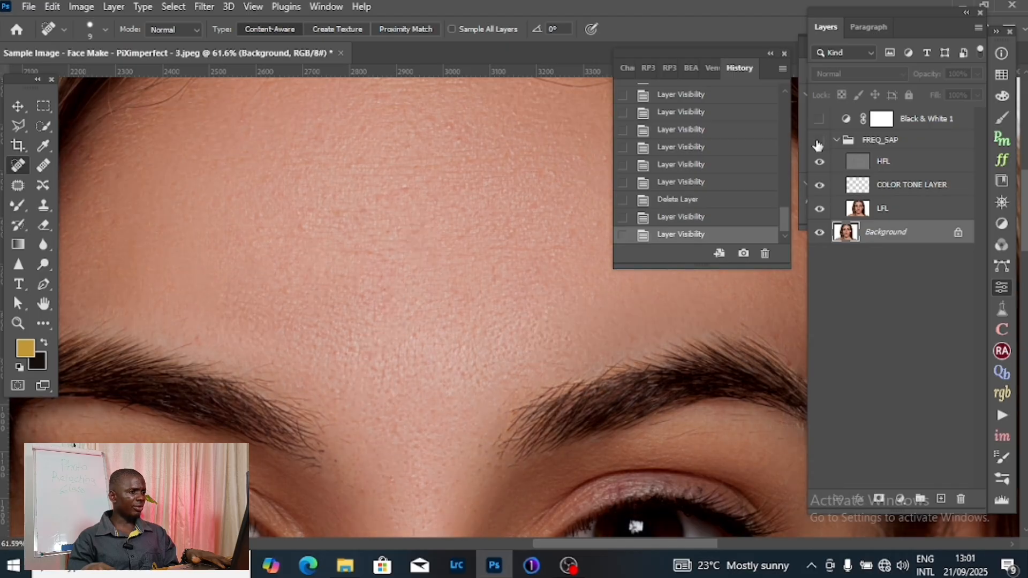
pyautogui.click(818, 141)
pyautogui.click(817, 143)
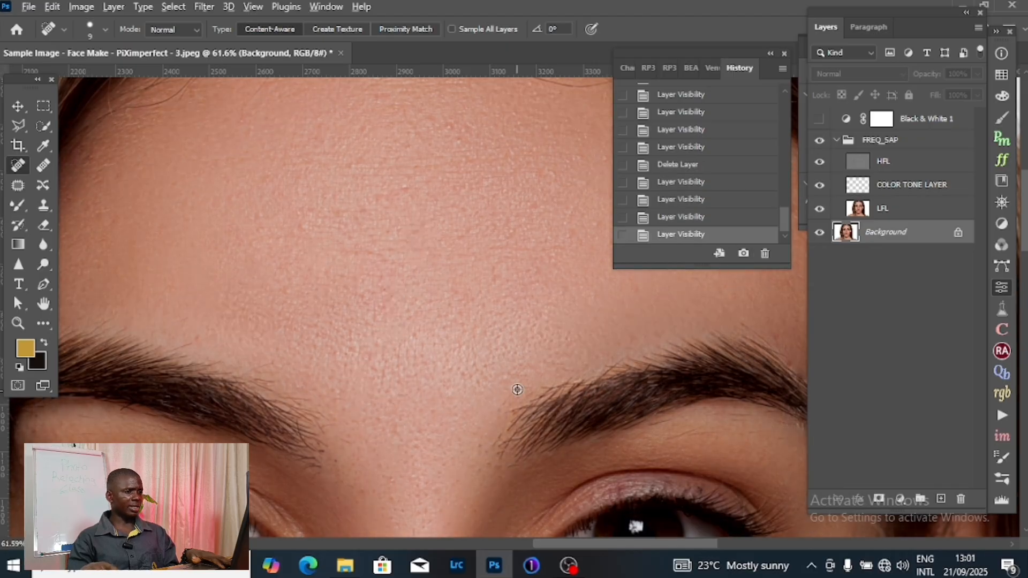
# Step: Examine the retouched skin around the eyes, brows and nose, both close up and across the upper face
pyautogui.scroll(-5, 517, 390)
pyautogui.moveTo(615, 455); pyautogui.dragTo(561, 359)
pyautogui.scroll(5, 487, 369)
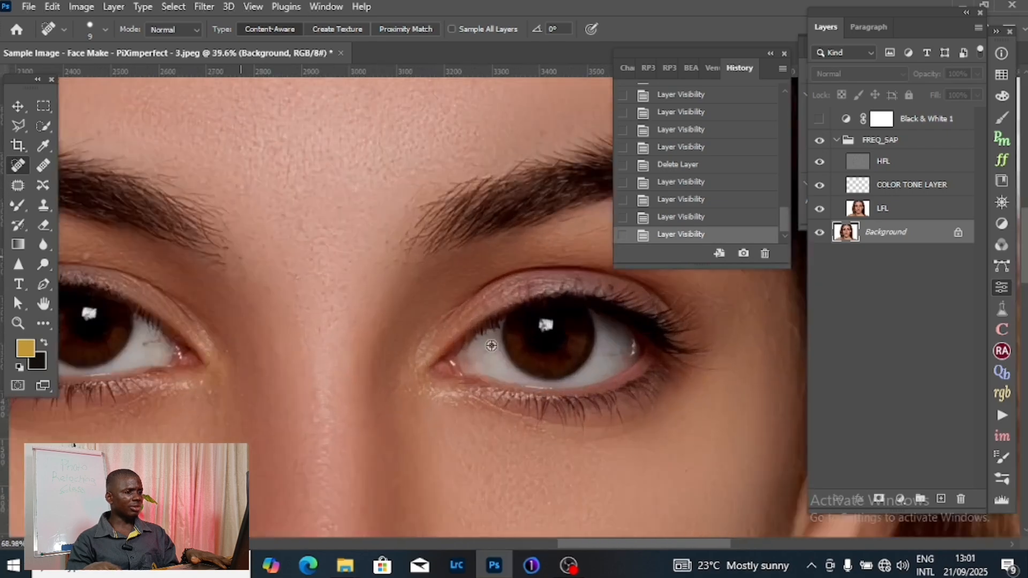
pyautogui.scroll(-4, 489, 339)
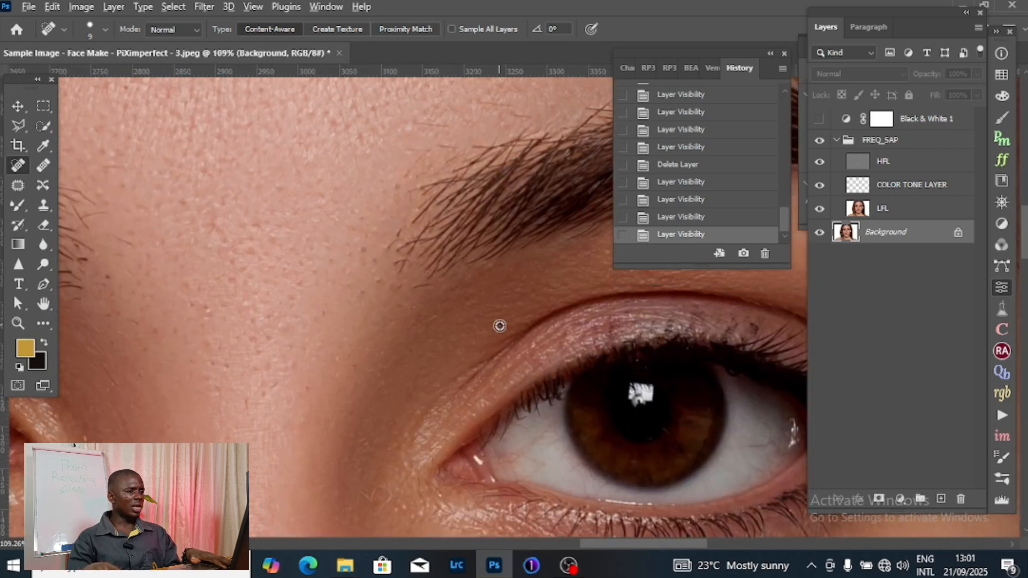
pyautogui.scroll(-3, 498, 280)
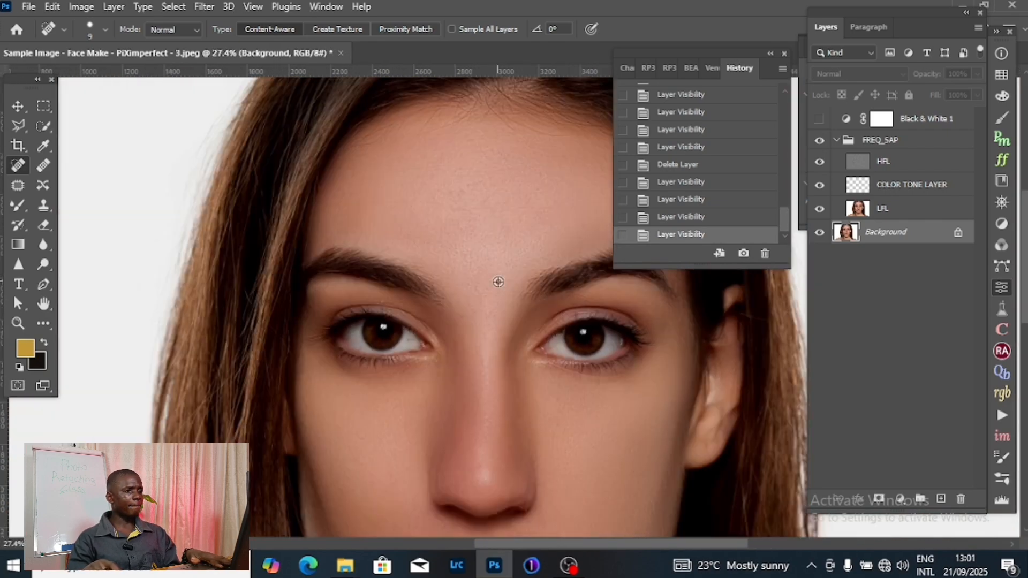
pyautogui.scroll(1, 547, 336)
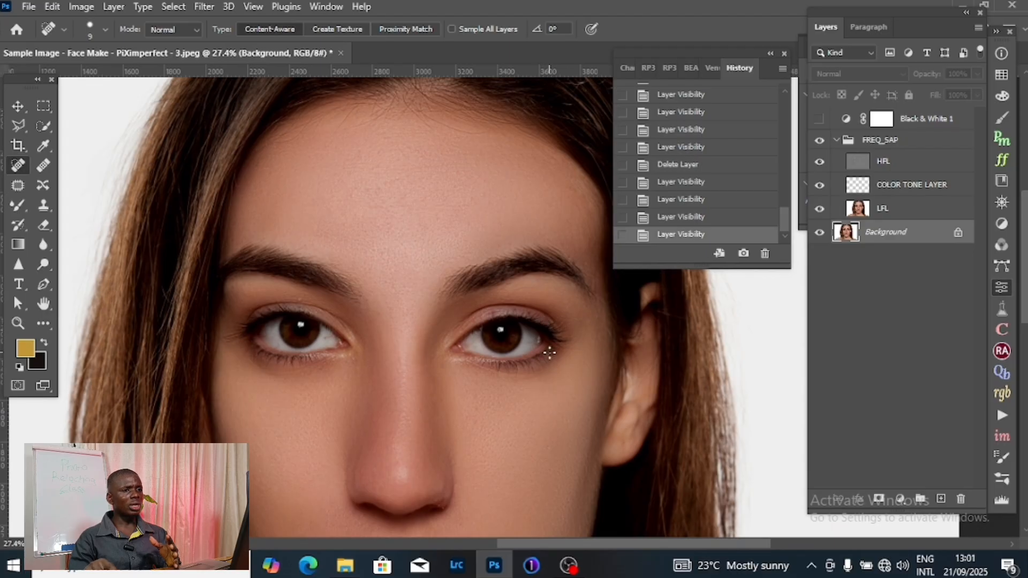
# Step: Collapse the FREQ_SAP group and adjust its opacity to 98%
pyautogui.click(836, 141)
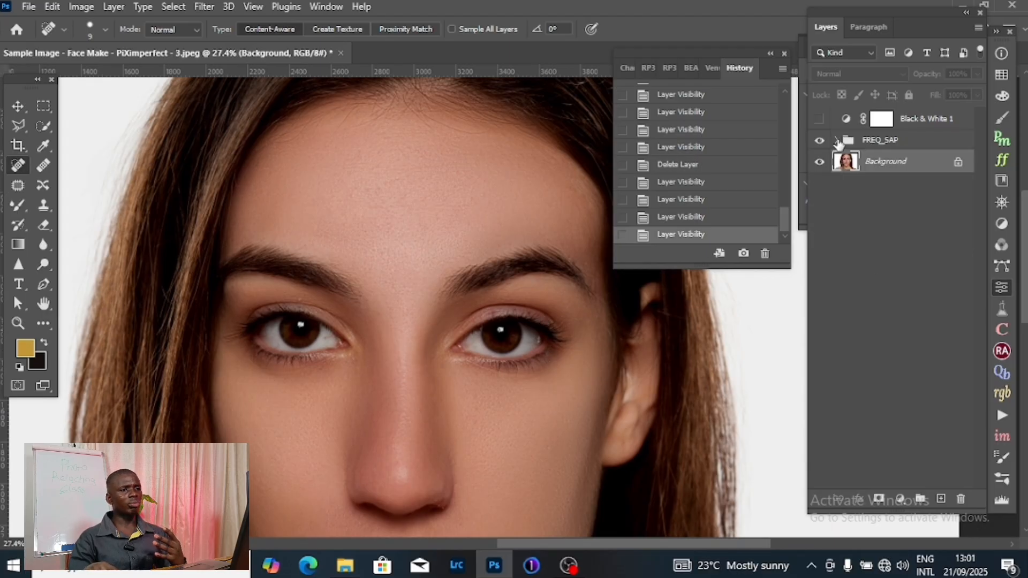
pyautogui.click(873, 121)
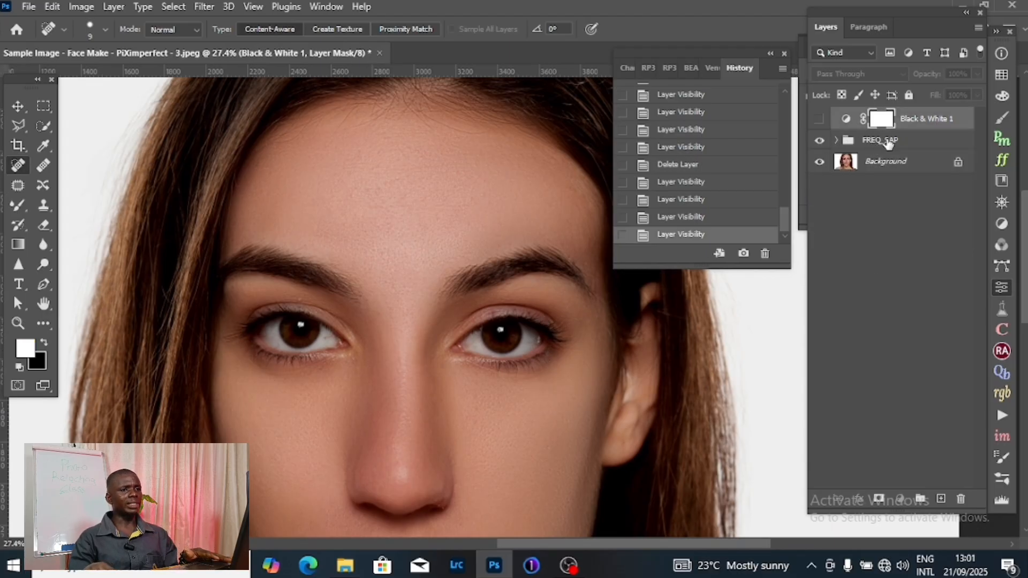
pyautogui.click(878, 143)
pyautogui.click(978, 75)
pyautogui.moveTo(974, 95); pyautogui.dragTo(965, 95)
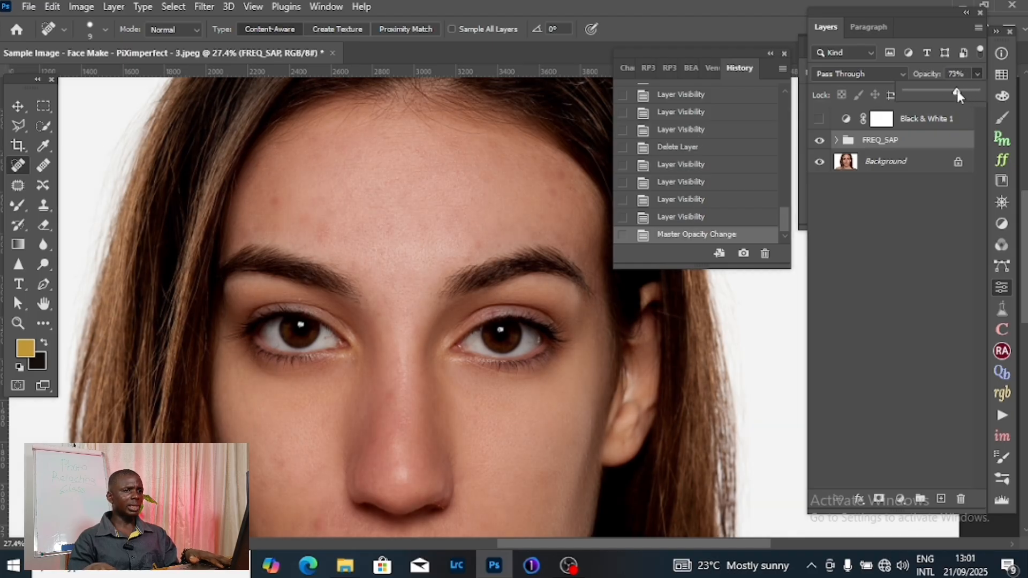
pyautogui.moveTo(957, 92); pyautogui.dragTo(965, 93)
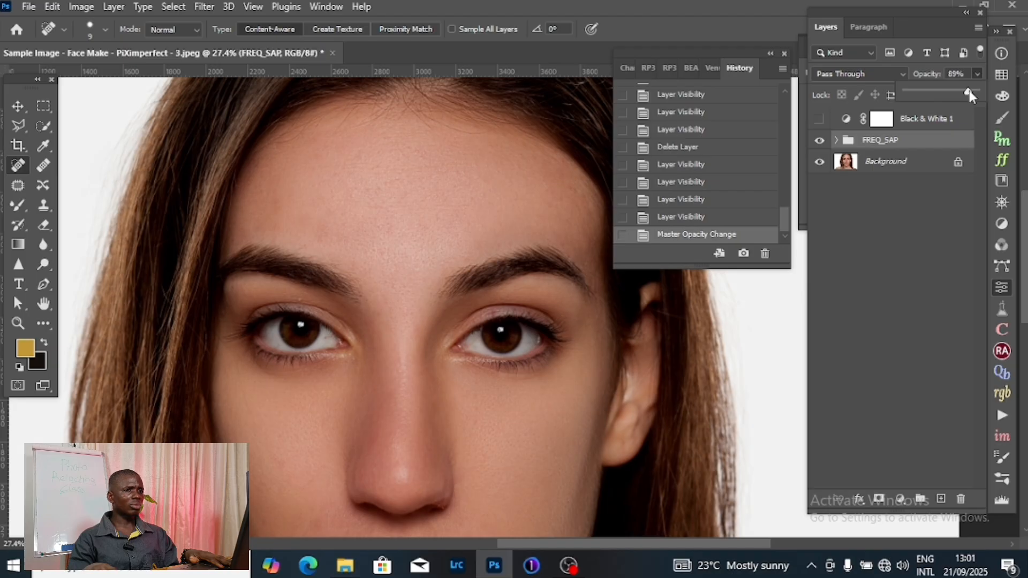
pyautogui.moveTo(972, 92); pyautogui.dragTo(974, 92)
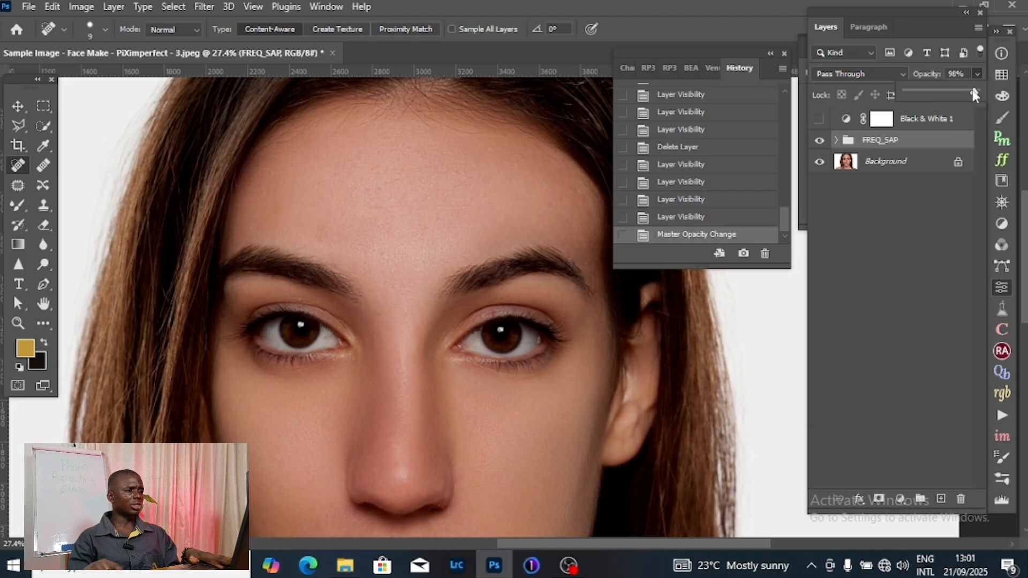
# Step: Toggle the FREQ_SAP group's visibility to compare the face before and after retouching, leaving the group shown
pyautogui.scroll(2, 396, 311)
pyautogui.scroll(2, 401, 318)
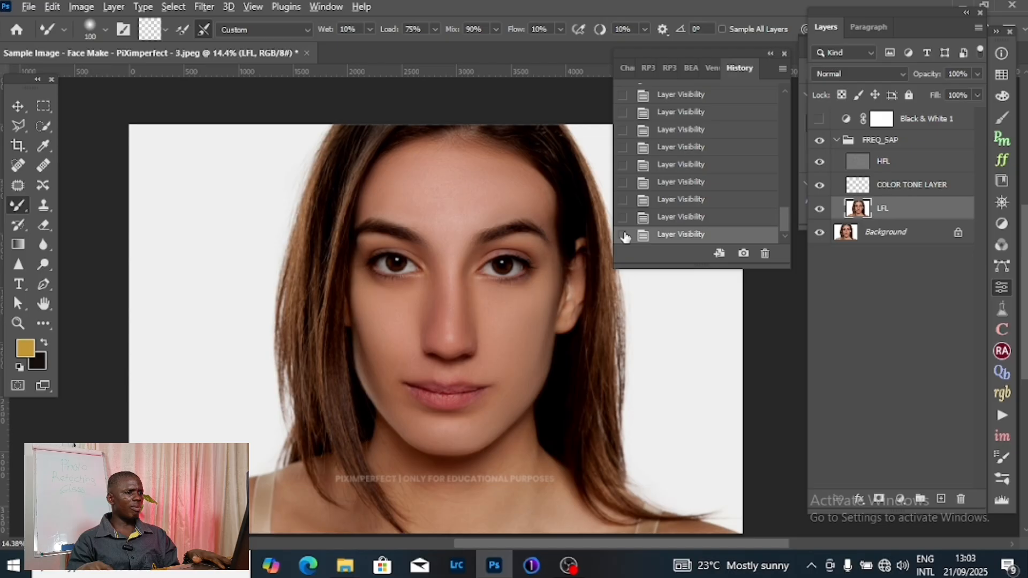
pyautogui.scroll(2, 488, 231)
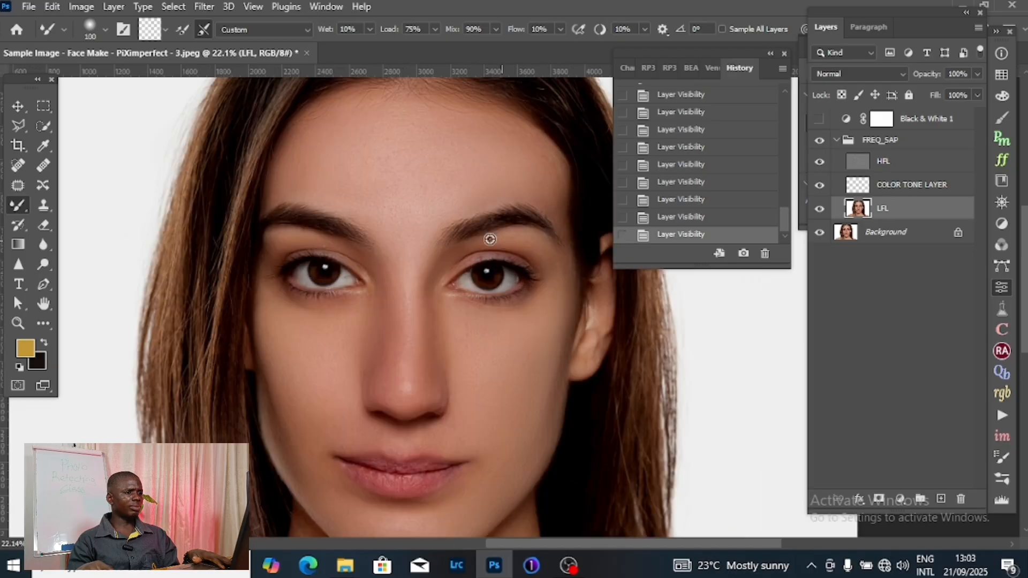
pyautogui.click(819, 142)
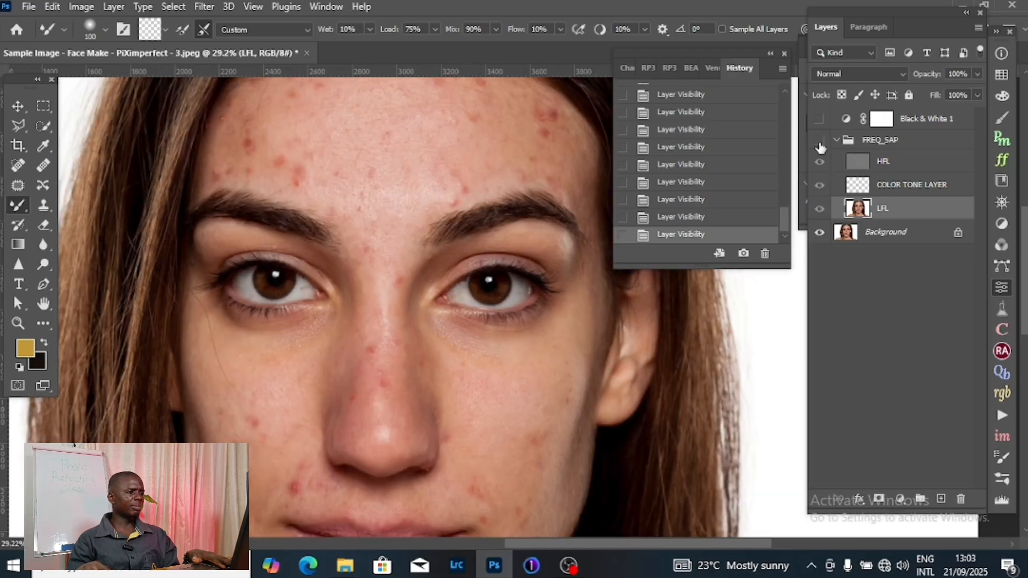
pyautogui.click(820, 143)
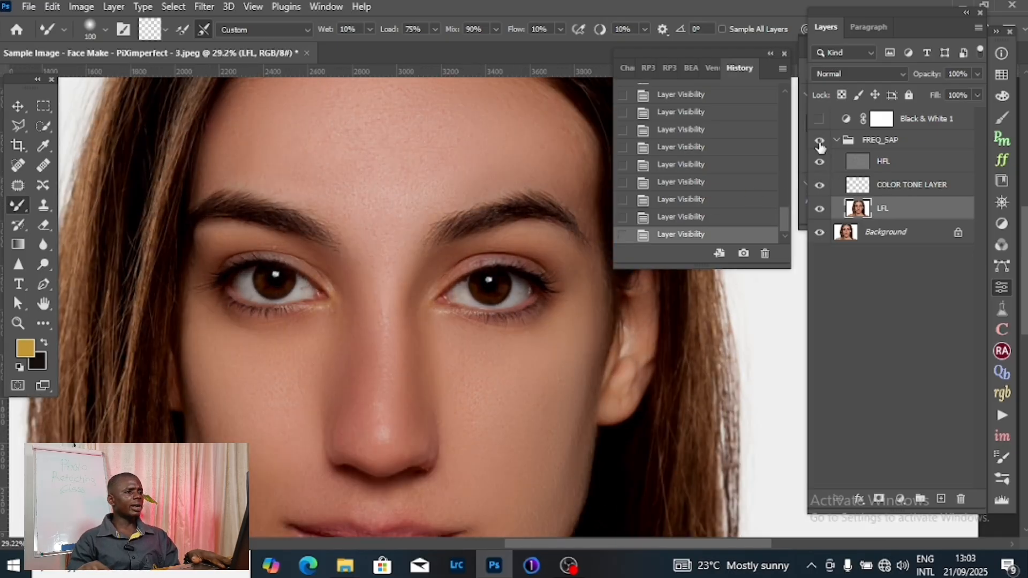
pyautogui.click(820, 142)
pyautogui.scroll(-2, 455, 352)
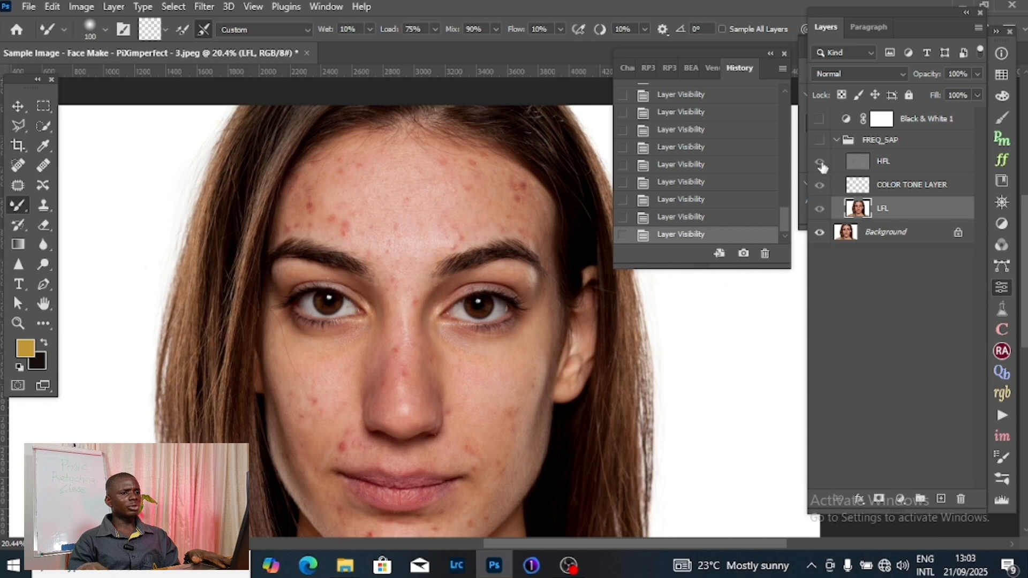
pyautogui.click(820, 143)
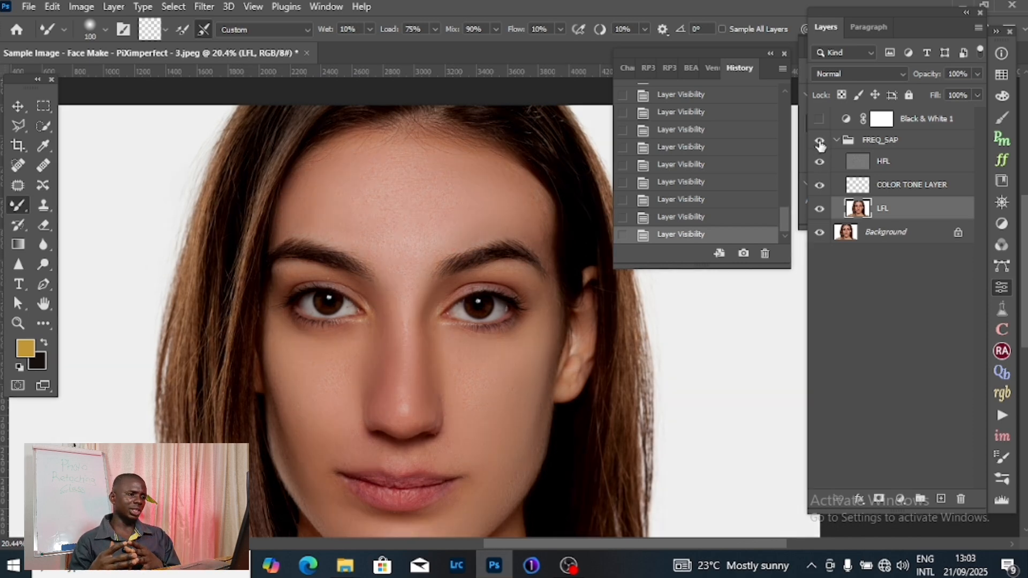